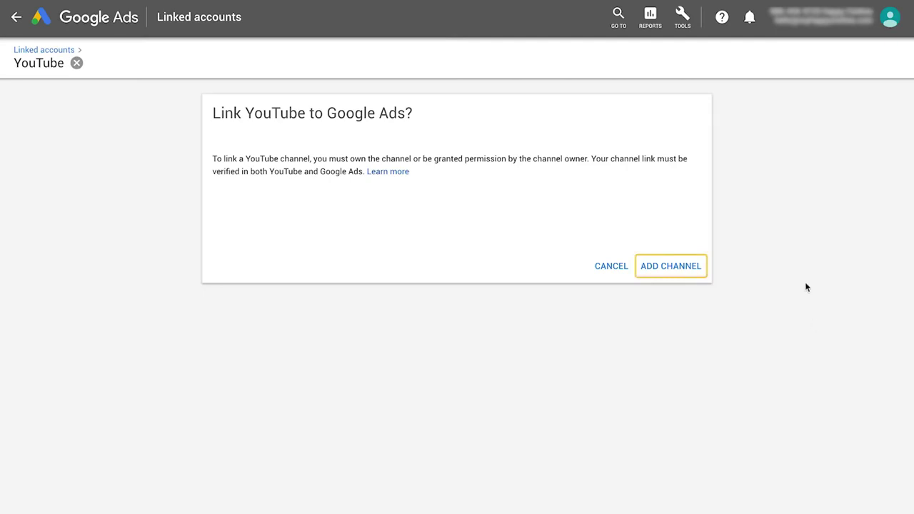
Add the Happy Clothes YouTube channel by its pasted URL, marked as a channel you own
{"action": "left_click", "coordinate": [683, 270]}
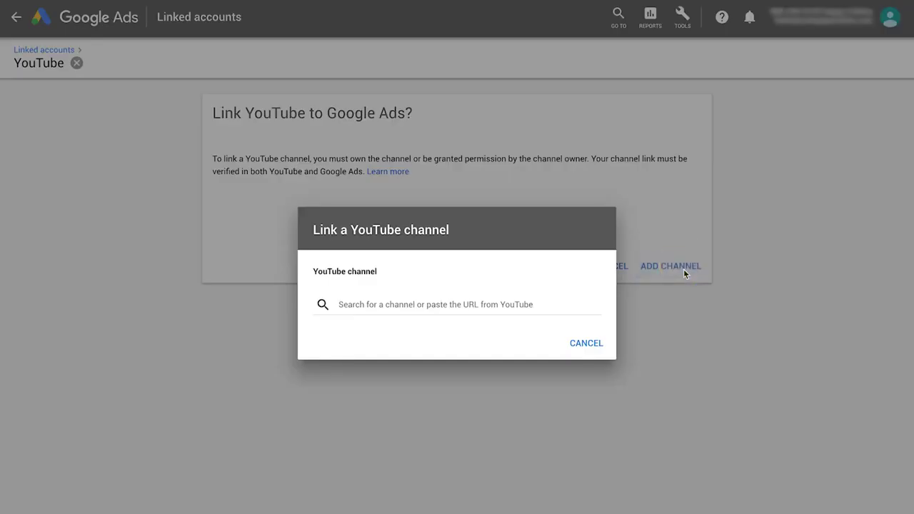
{"action": "left_click", "coordinate": [543, 305]}
{"action": "type", "text": "https://www.youtube.com/channel/UCqBh8F0_KKobVrdMdRlJEOQ"}
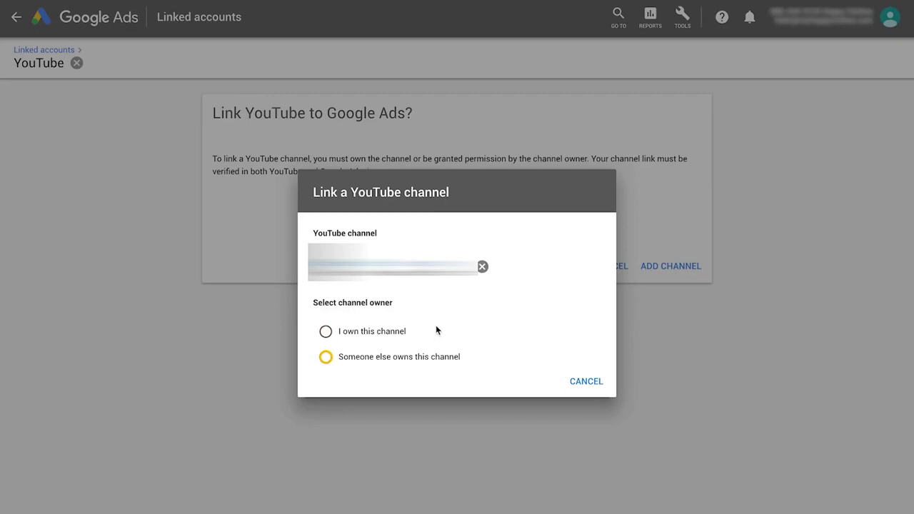
{"action": "left_click", "coordinate": [387, 337]}
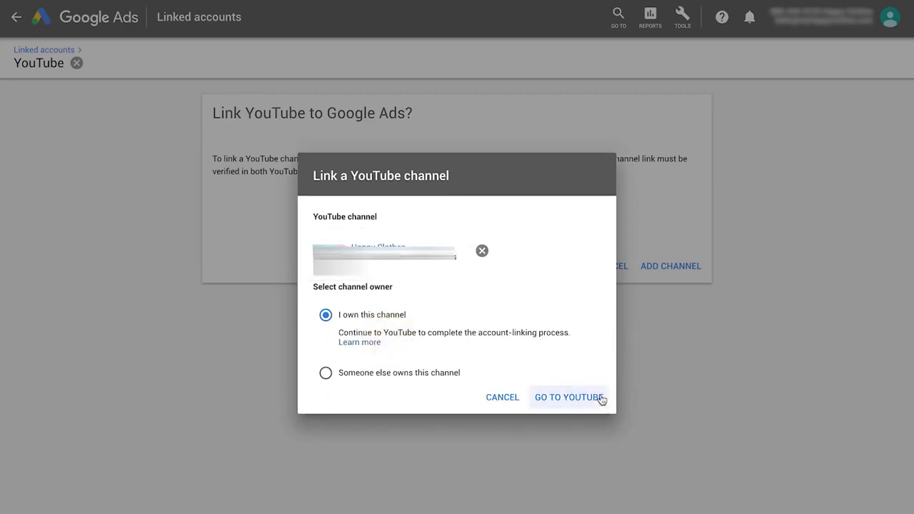
Sign in to YouTube with the channel account and approve the Google Ads link
{"action": "left_click", "coordinate": [591, 397]}
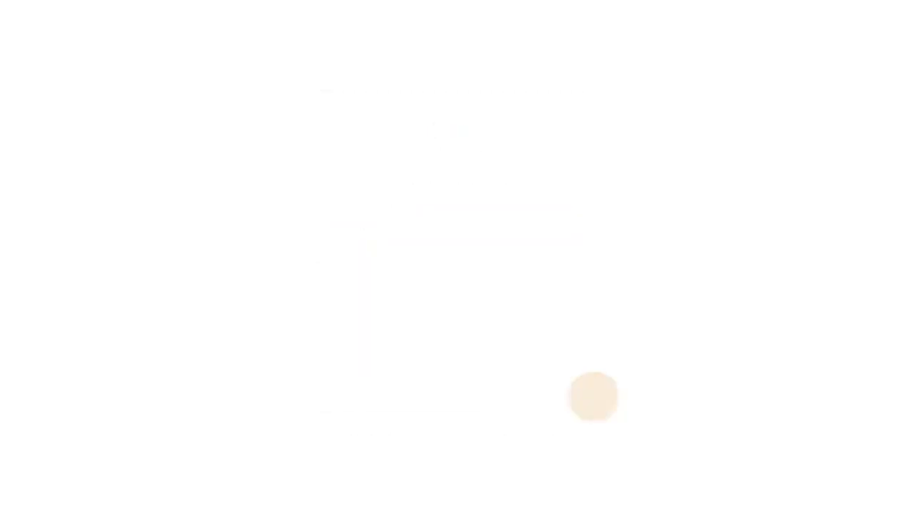
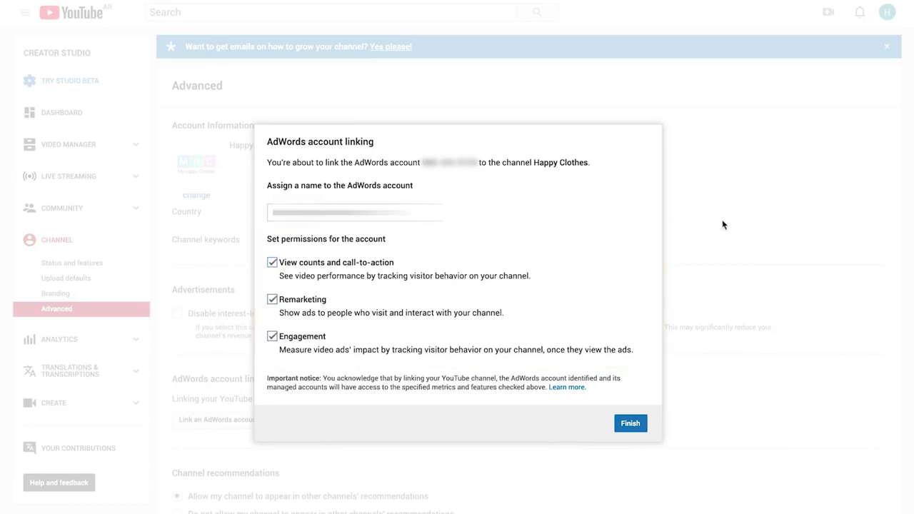
{"action": "left_click", "coordinate": [630, 424]}
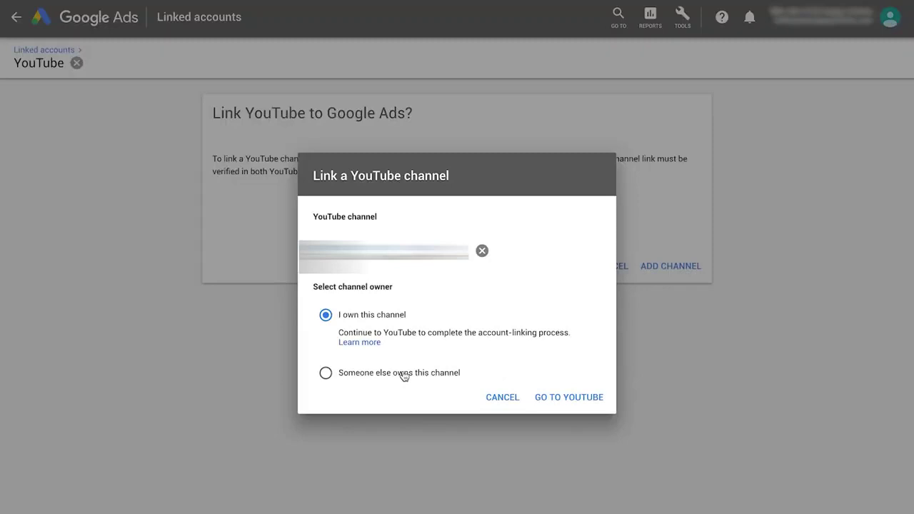
{"action": "left_click", "coordinate": [401, 373]}
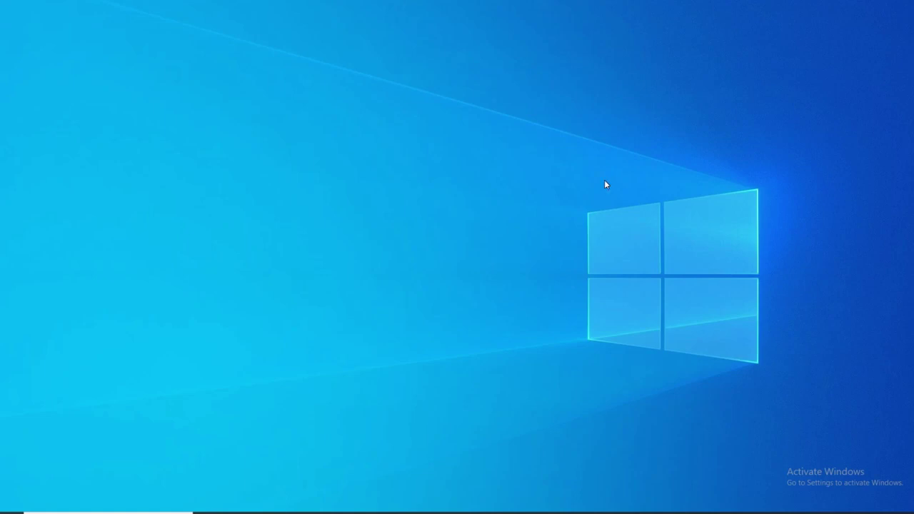
Launch Google Chrome from the Windows search and load google.com
{"action": "key", "text": "super"}
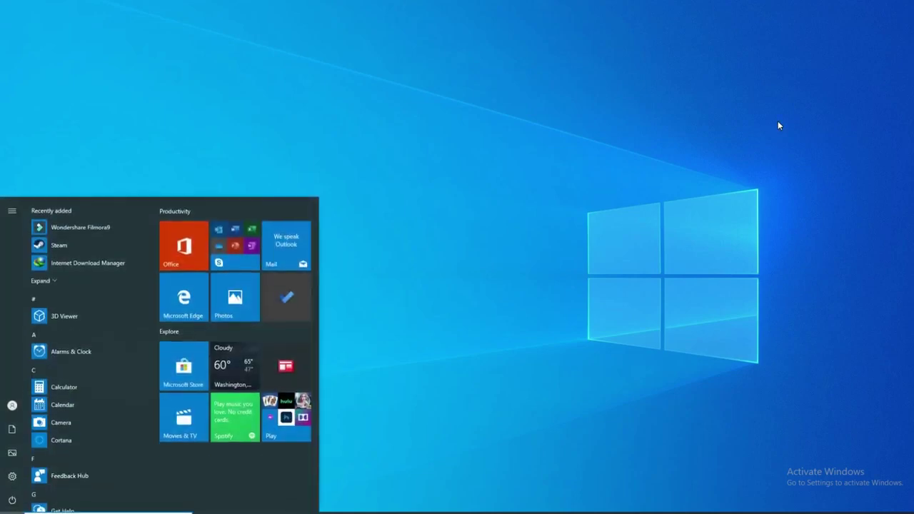
{"action": "type", "text": "google"}
{"action": "key", "text": "Return"}
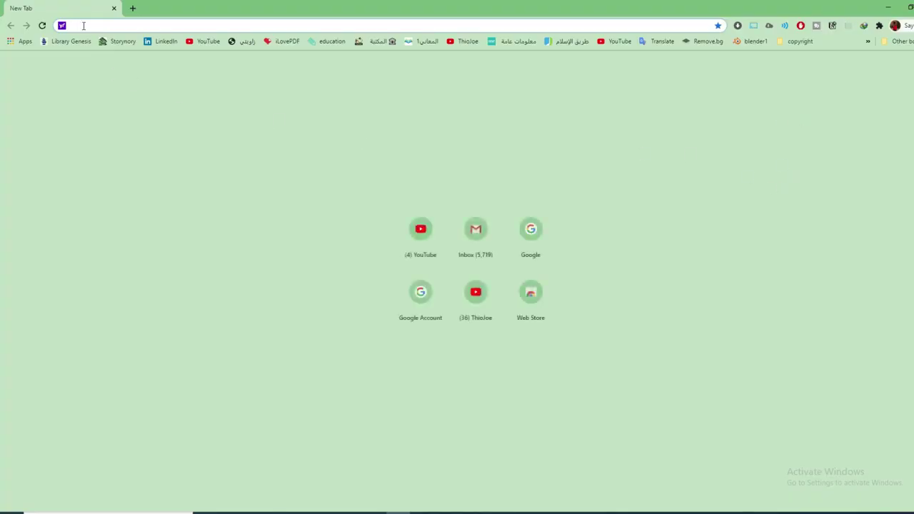
{"action": "left_click", "coordinate": [91, 25]}
{"action": "type", "text": "goog"}
{"action": "key", "text": "Return"}
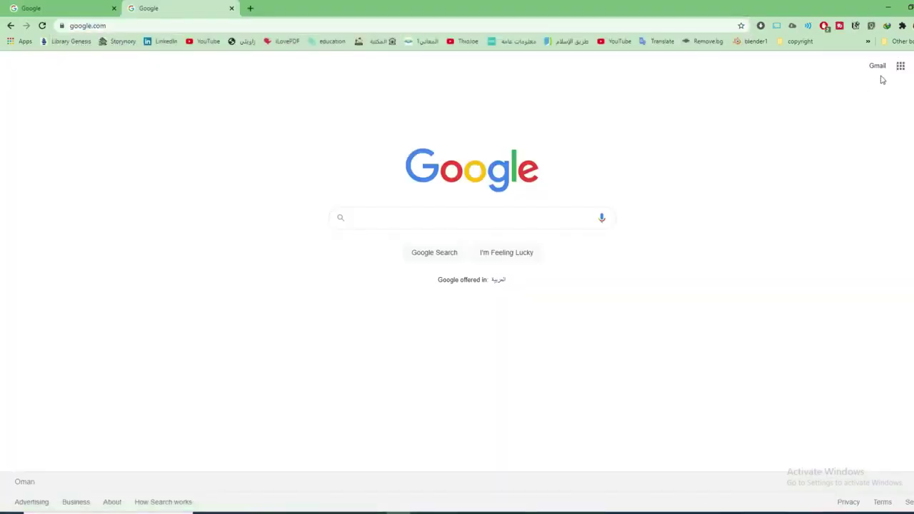
Open Google Ads from the Google apps list
{"action": "left_click", "coordinate": [900, 67]}
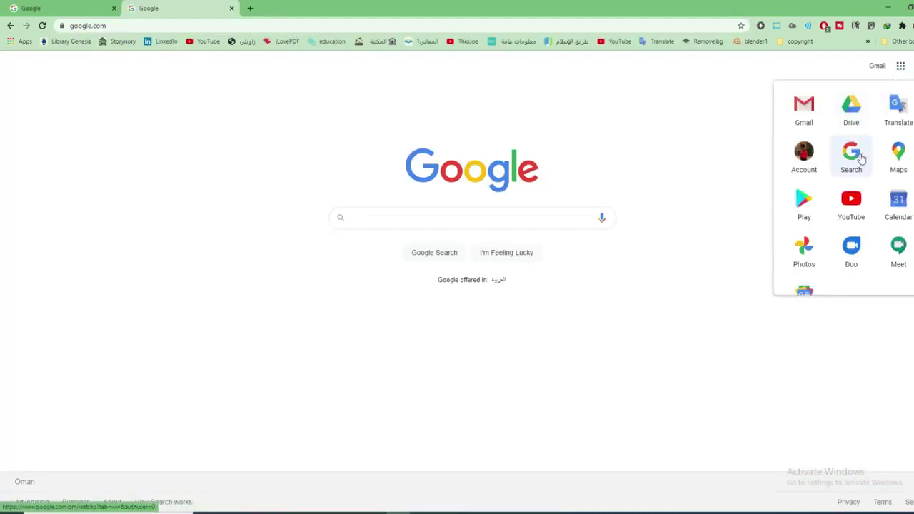
{"action": "scroll", "coordinate": [814, 189], "scroll_direction": "down", "scroll_amount": 4}
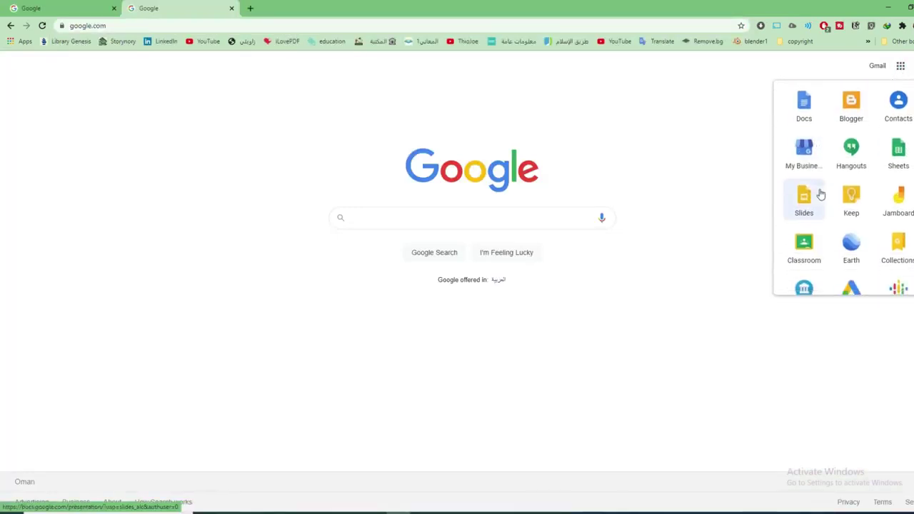
{"action": "scroll", "coordinate": [820, 194], "scroll_direction": "down", "scroll_amount": 2}
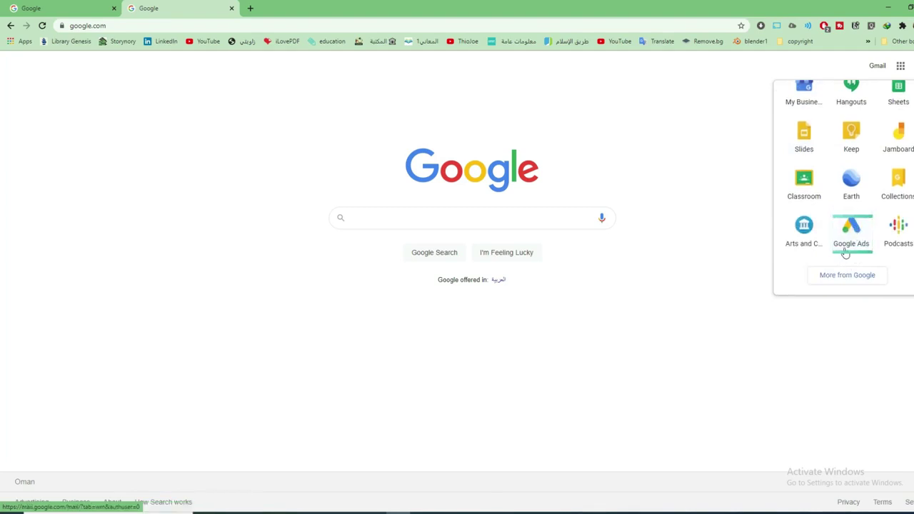
{"action": "left_click", "coordinate": [850, 227]}
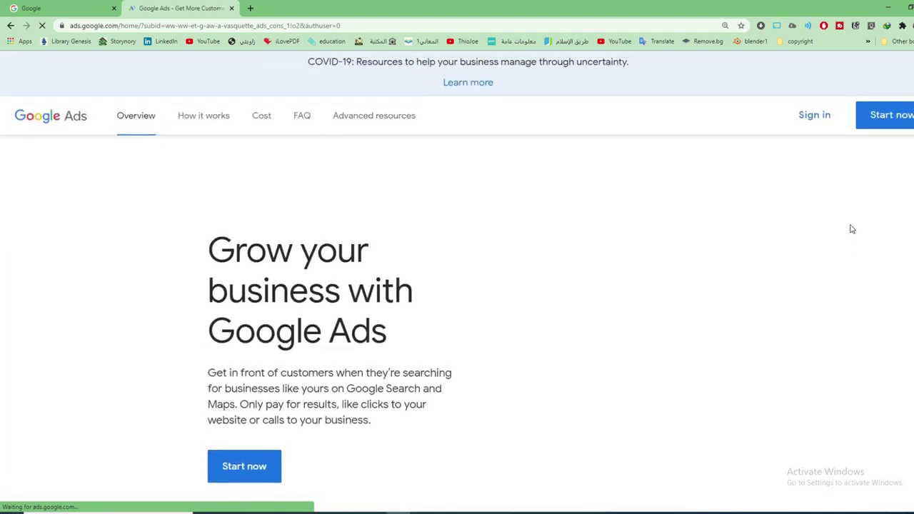
Sign in to Google Ads, switching to the second Google account in the account chooser
{"action": "left_click", "coordinate": [813, 119]}
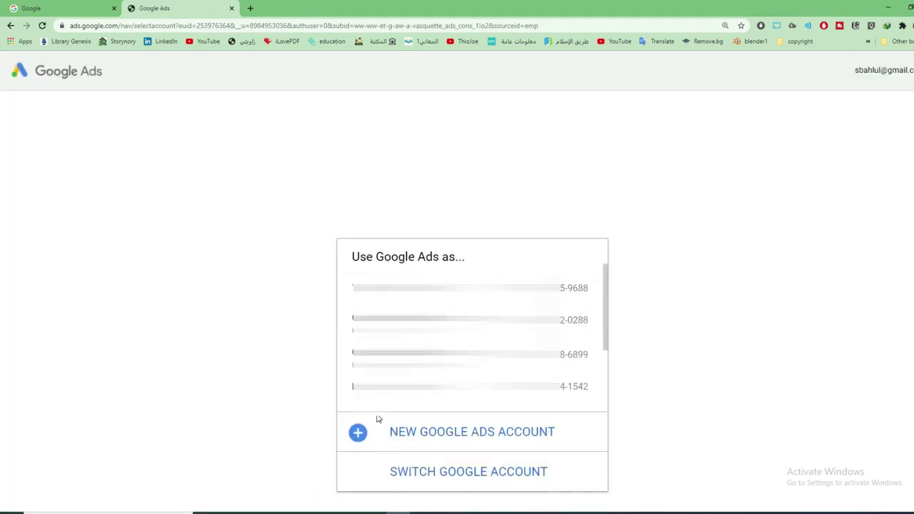
{"action": "scroll", "coordinate": [429, 314], "scroll_direction": "down", "scroll_amount": 3}
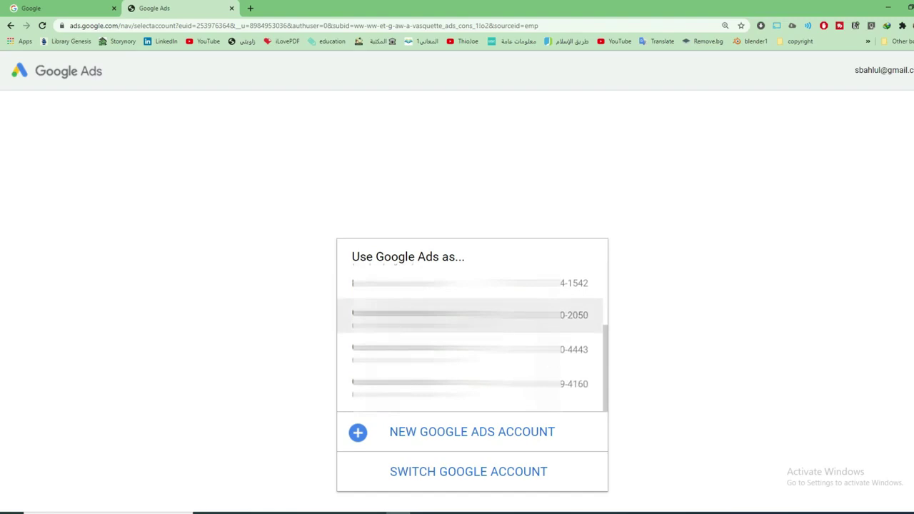
{"action": "scroll", "coordinate": [471, 335], "scroll_direction": "up", "scroll_amount": 3}
{"action": "scroll", "coordinate": [471, 335], "scroll_direction": "down", "scroll_amount": 3}
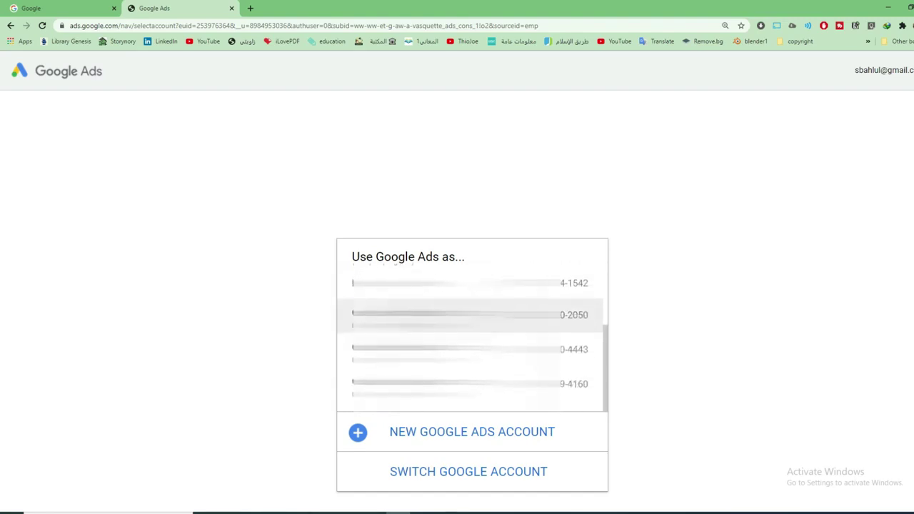
{"action": "left_click", "coordinate": [437, 474]}
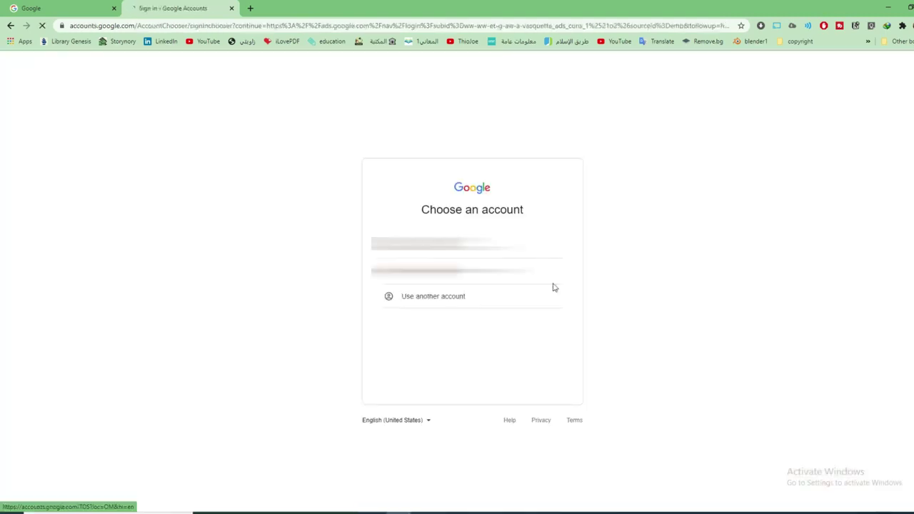
{"action": "left_click", "coordinate": [435, 277]}
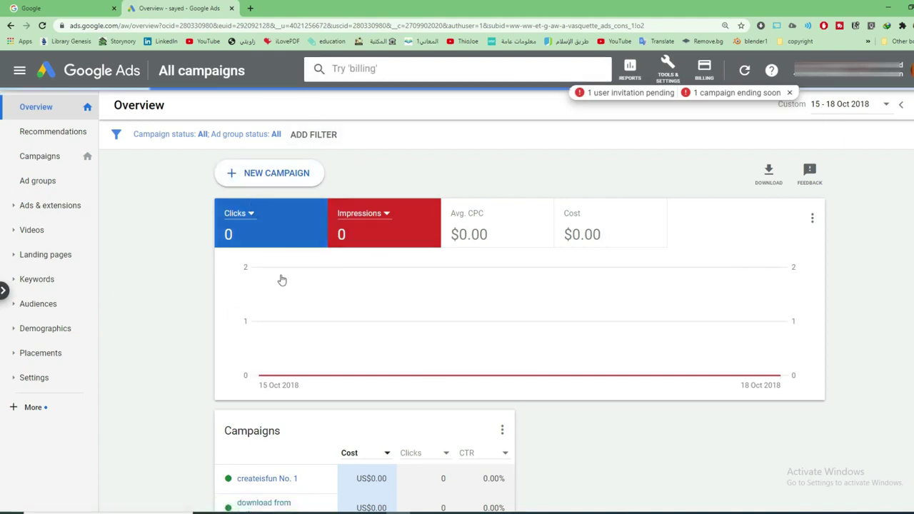
Check the Overview's Campaigns table, then start a new campaign
{"action": "scroll", "coordinate": [282, 279], "scroll_direction": "down", "scroll_amount": 3}
{"action": "mouse_move", "coordinate": [365, 344]}
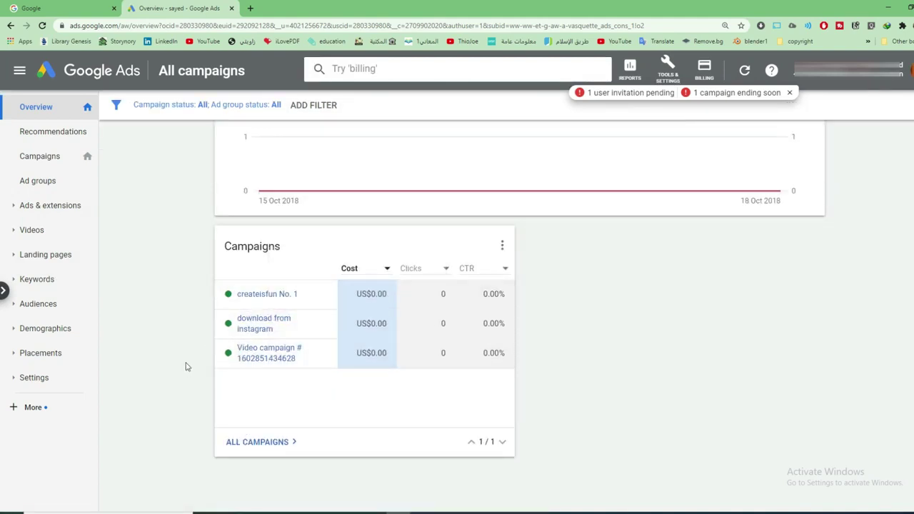
{"action": "scroll", "coordinate": [185, 366], "scroll_direction": "up", "scroll_amount": 3}
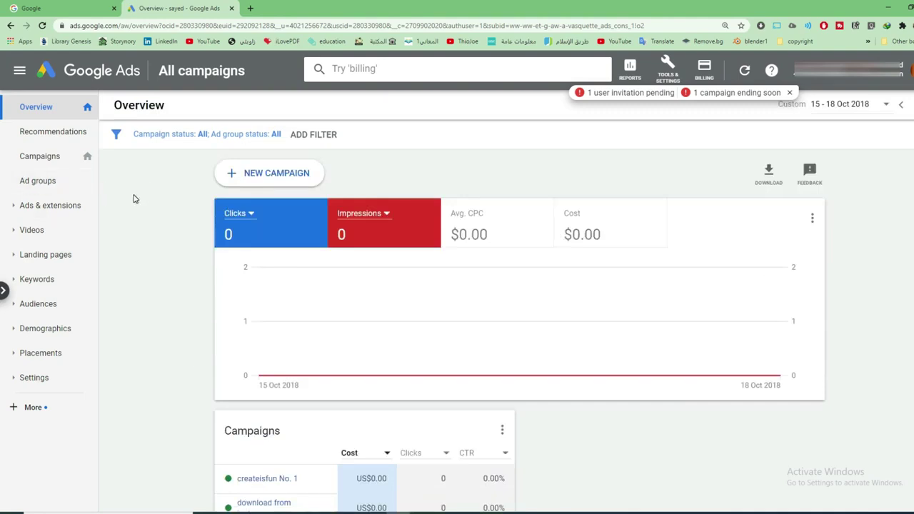
{"action": "left_click", "coordinate": [229, 173]}
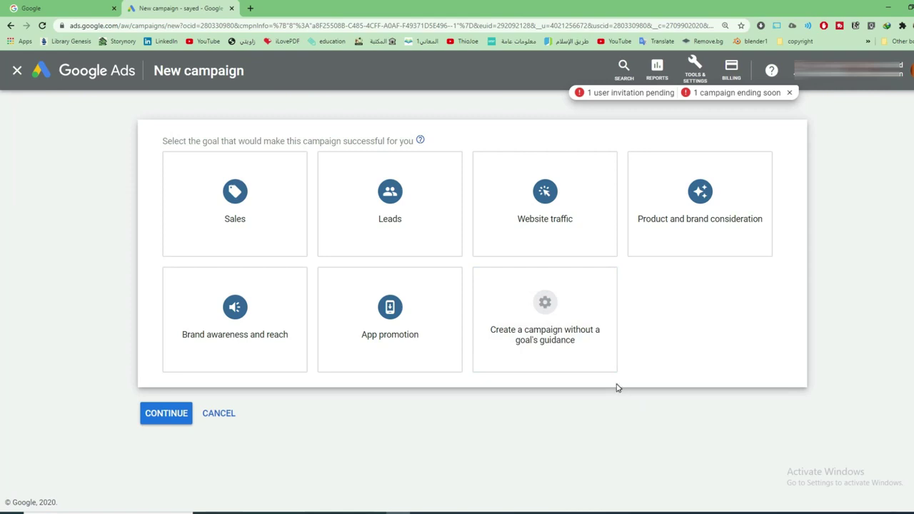
Choose a Video campaign without goal guidance, keeping the Custom video campaign subtype
{"action": "left_click", "coordinate": [594, 340]}
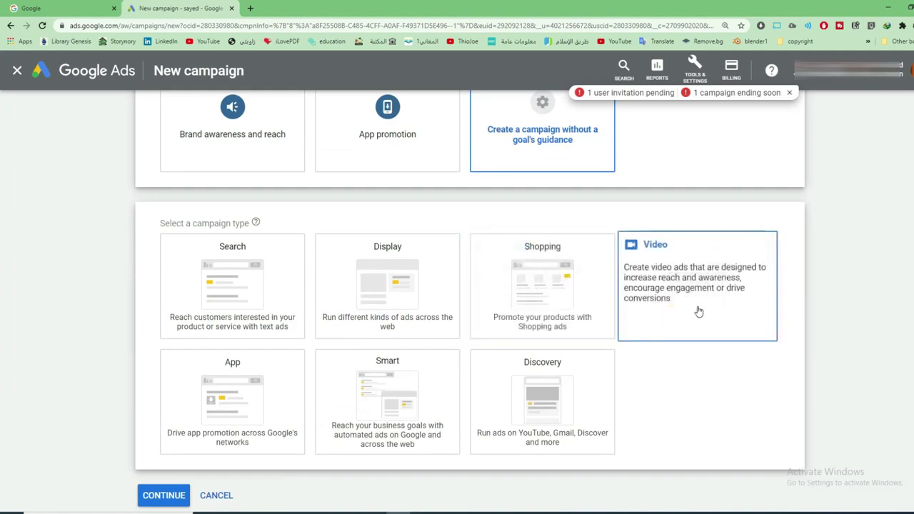
{"action": "left_click", "coordinate": [710, 308]}
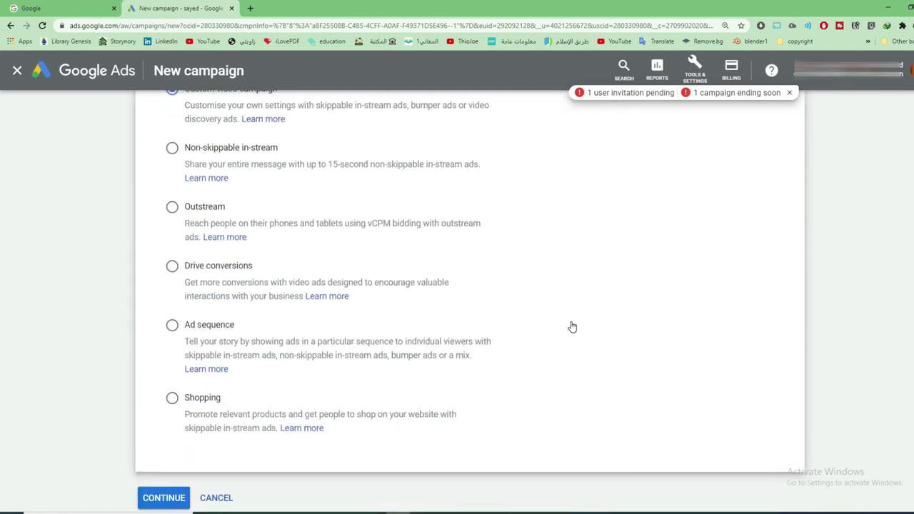
{"action": "scroll", "coordinate": [571, 326], "scroll_direction": "up", "scroll_amount": 2}
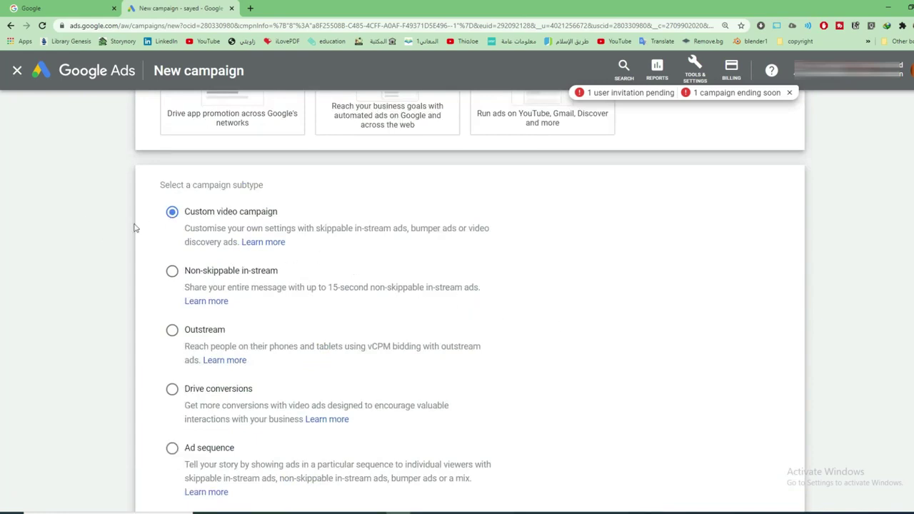
{"action": "scroll", "coordinate": [162, 321], "scroll_direction": "down", "scroll_amount": 3}
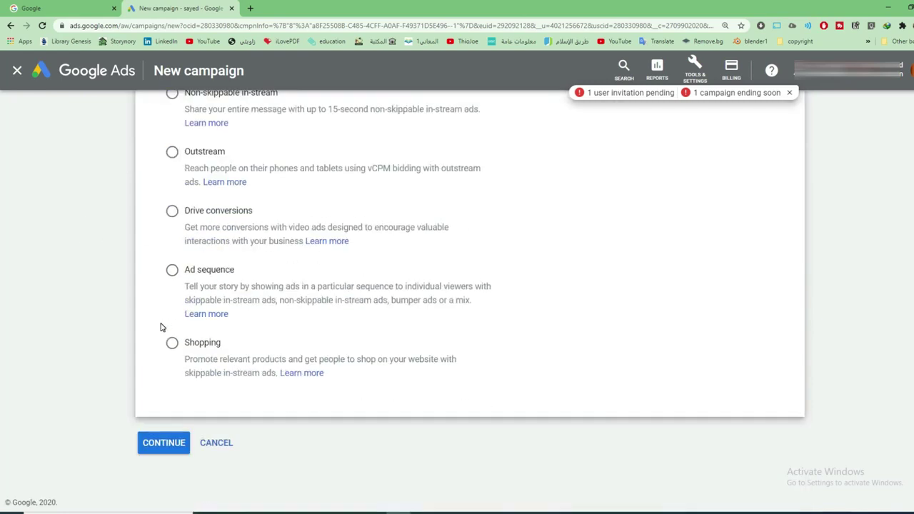
{"action": "left_click", "coordinate": [162, 443]}
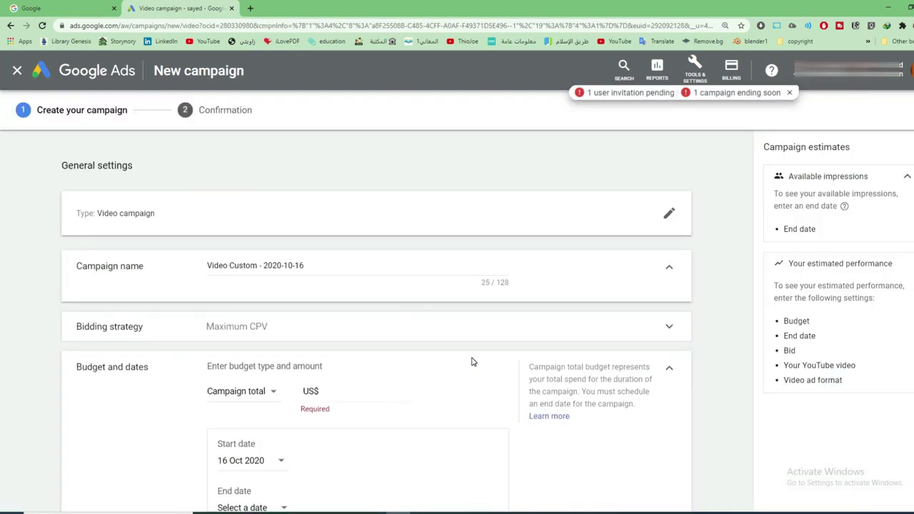
Select the default campaign name 'Video Custom - 2020-10-16' for replacement
{"action": "scroll", "coordinate": [471, 362], "scroll_direction": "down", "scroll_amount": 1}
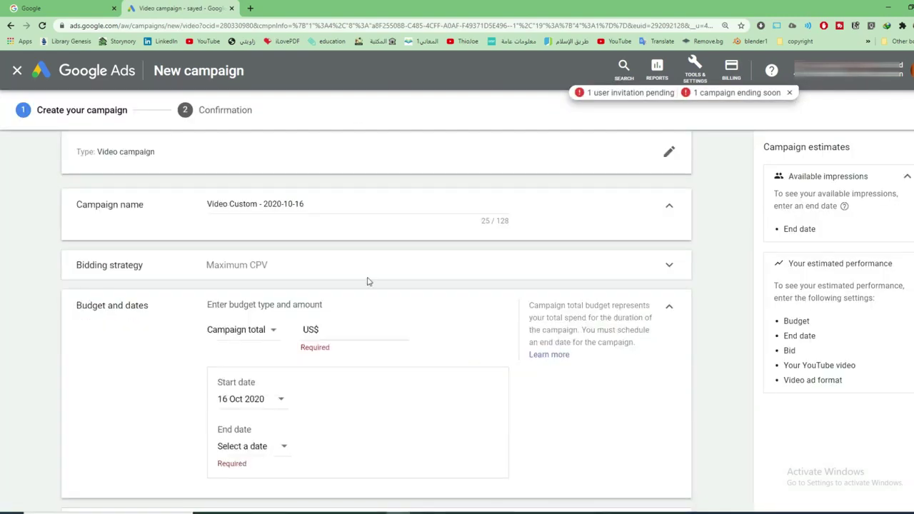
{"action": "left_click", "coordinate": [155, 151]}
{"action": "left_click_drag", "start_coordinate": [325, 205], "coordinate": [115, 207]}
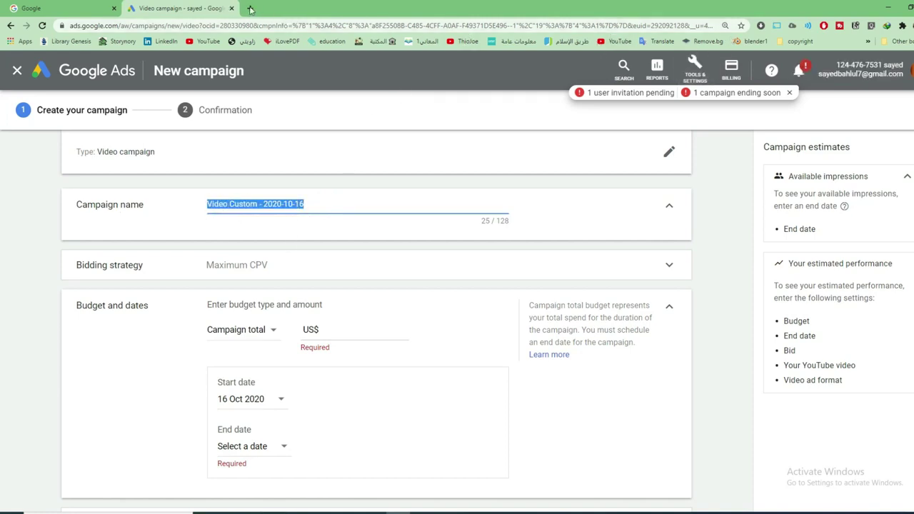
{"action": "left_click", "coordinate": [250, 9]}
Search YouTube for creatzfun and open the channel's FREE P.O. Box in USA video
{"action": "left_click", "coordinate": [616, 41]}
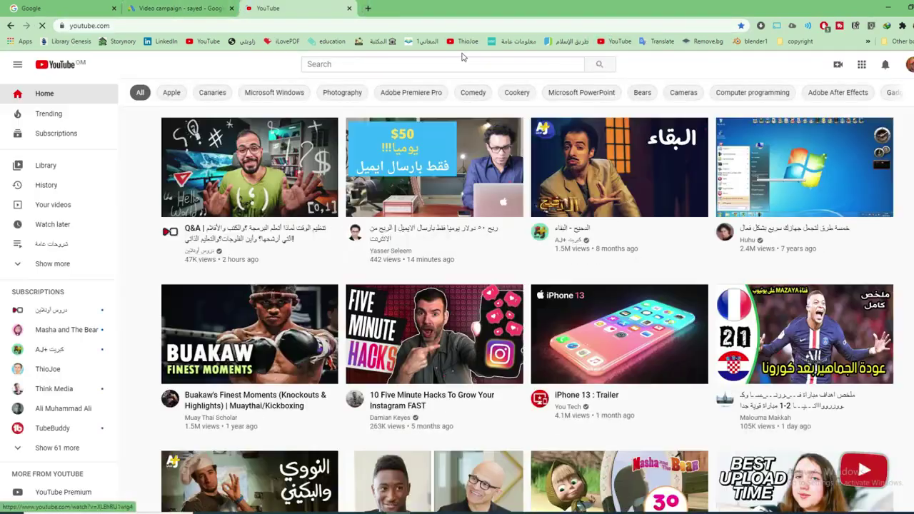
{"action": "left_click", "coordinate": [369, 65]}
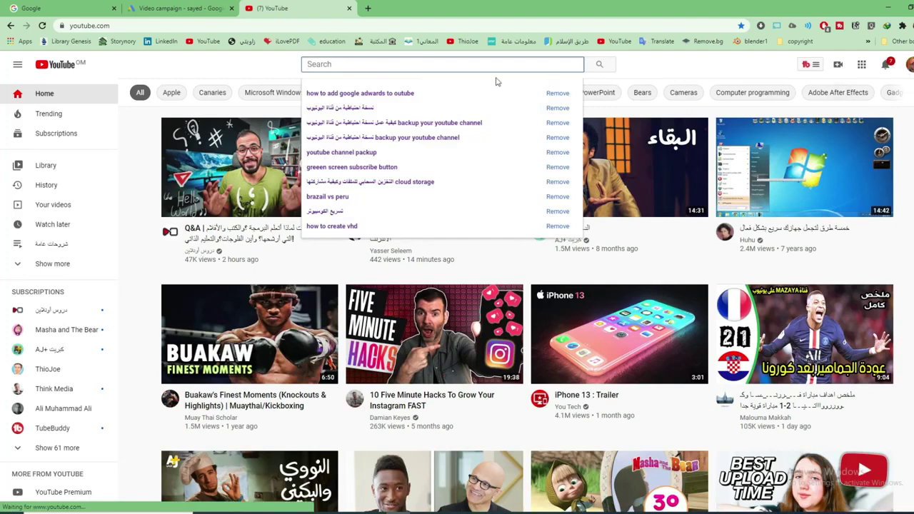
{"action": "left_click", "coordinate": [359, 65]}
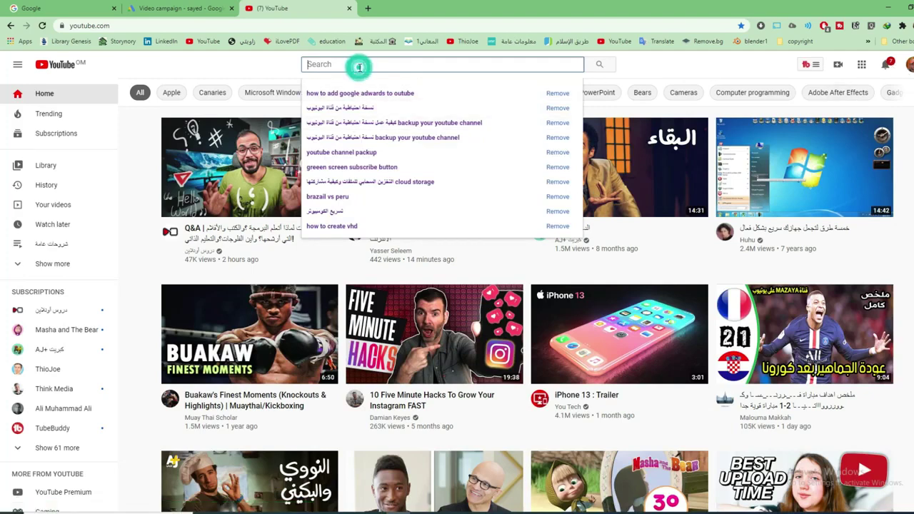
{"action": "type", "text": "creatzfun"}
{"action": "key", "text": "Return"}
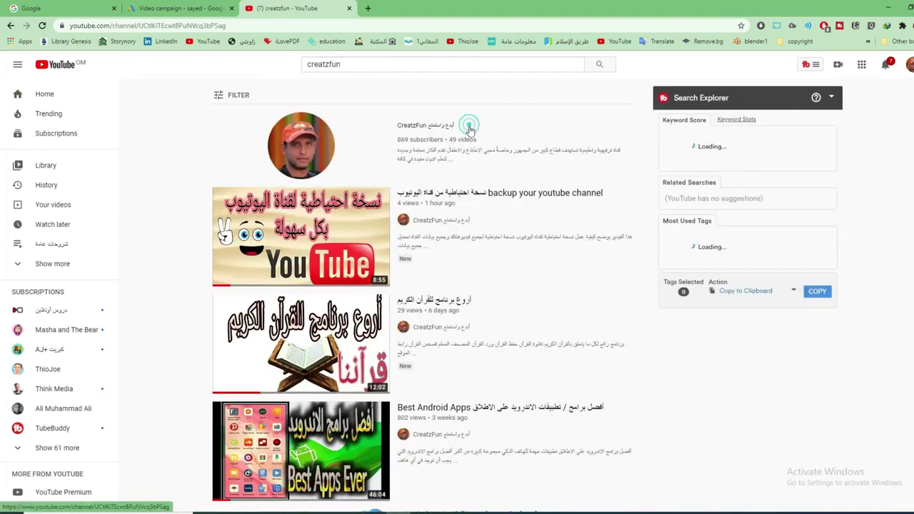
{"action": "left_click", "coordinate": [418, 126]}
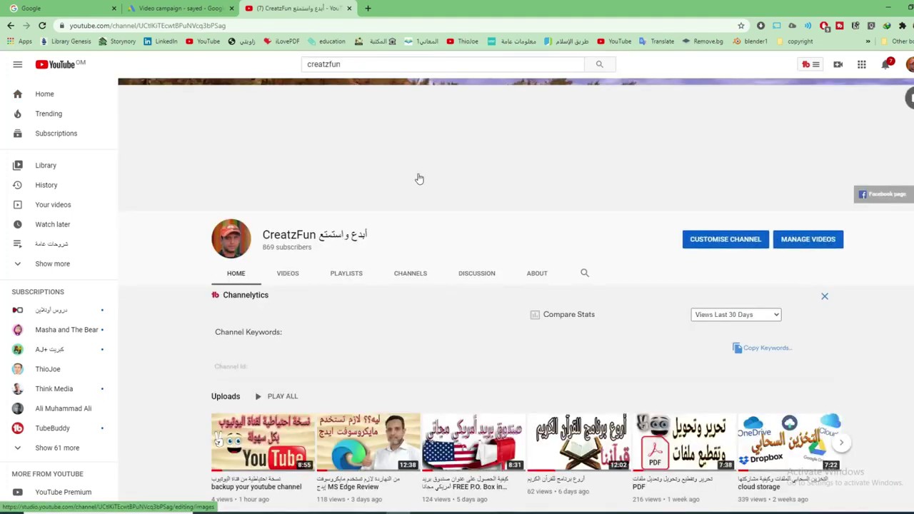
{"action": "scroll", "coordinate": [372, 362], "scroll_direction": "down", "scroll_amount": 1}
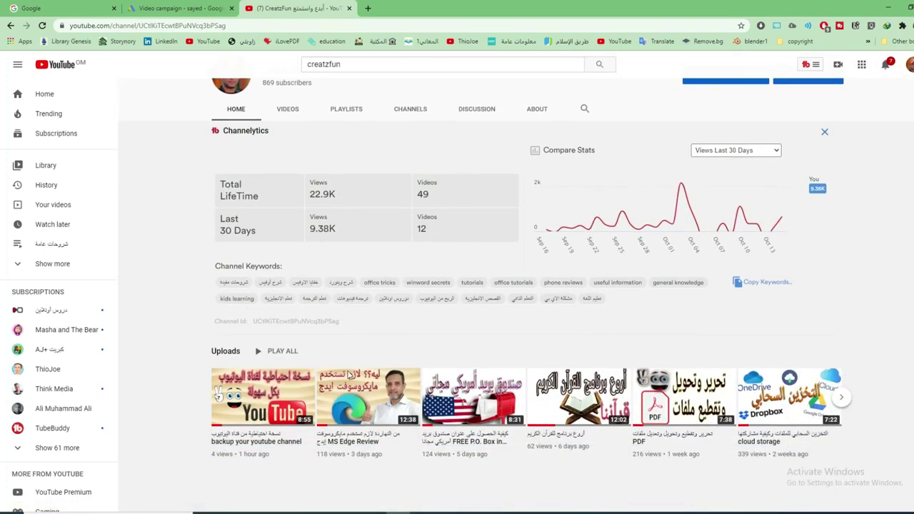
{"action": "left_click", "coordinate": [460, 403]}
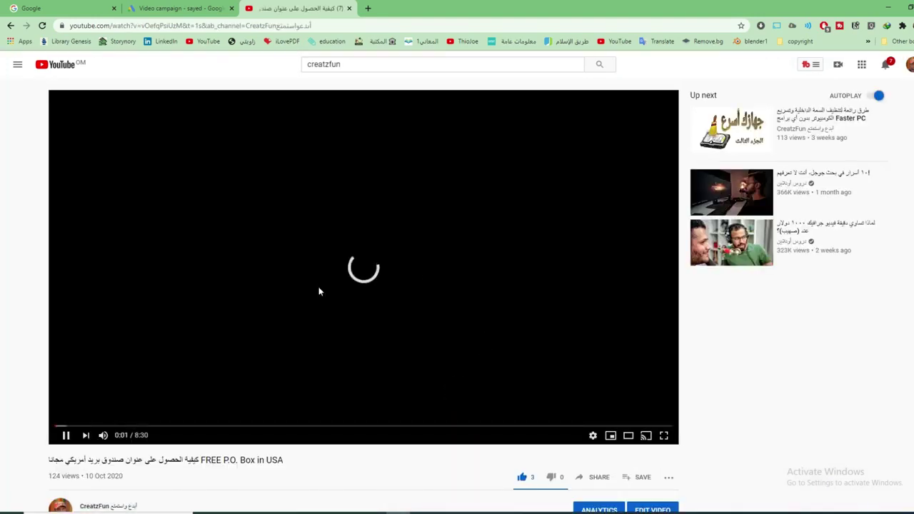
Copy the video's Arabic title and paste it as the Google Ads campaign name
{"action": "left_click", "coordinate": [66, 434]}
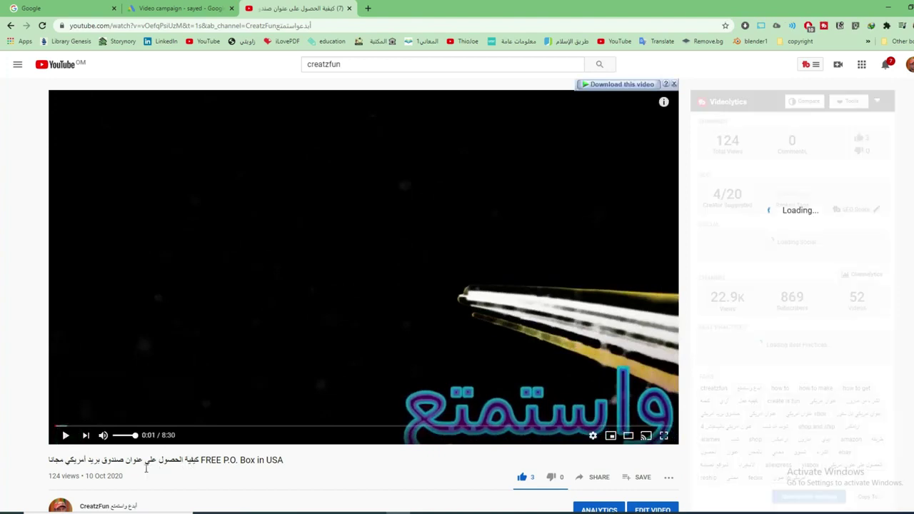
{"action": "left_click_drag", "start_coordinate": [144, 460], "coordinate": [50, 461]}
{"action": "key", "text": "ctrl+c"}
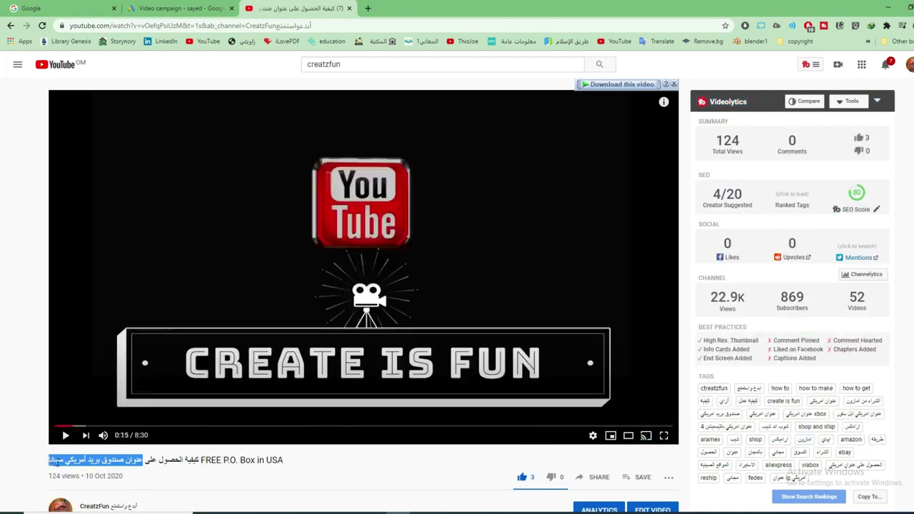
{"action": "left_click", "coordinate": [249, 353]}
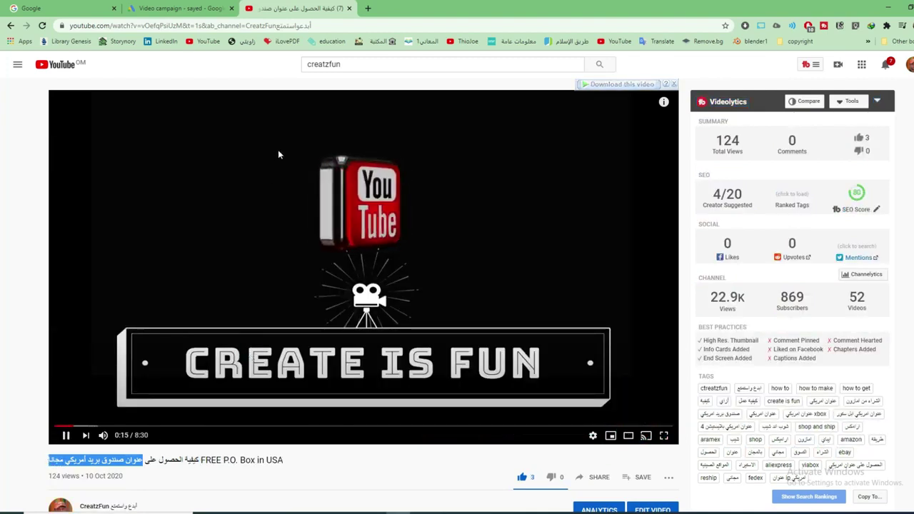
{"action": "left_click", "coordinate": [205, 5]}
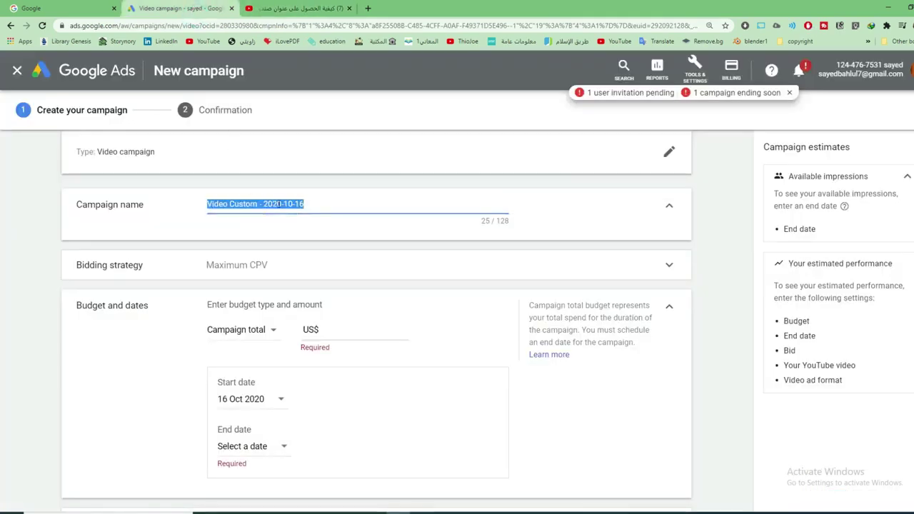
{"action": "key", "text": "ctrl+v"}
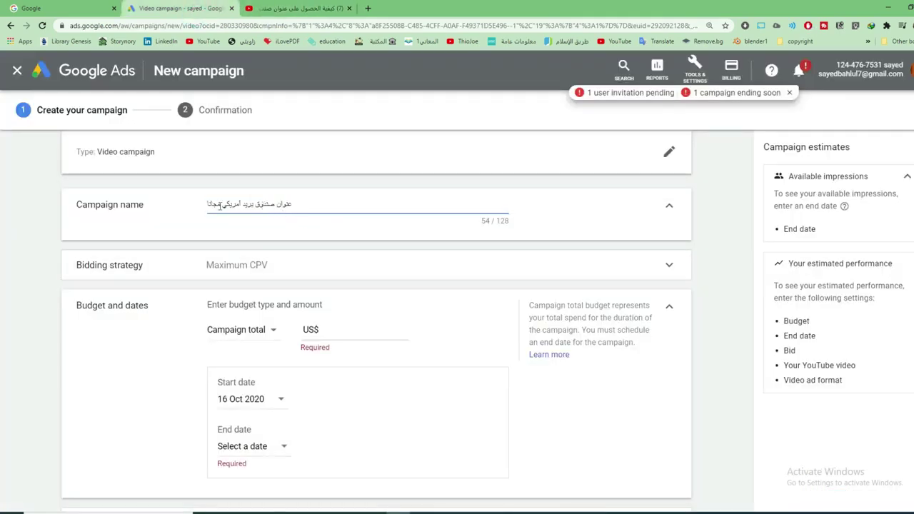
Expand Bidding strategy and keep Maximum CPV as the bid strategy
{"action": "scroll", "coordinate": [152, 246], "scroll_direction": "down", "scroll_amount": 1}
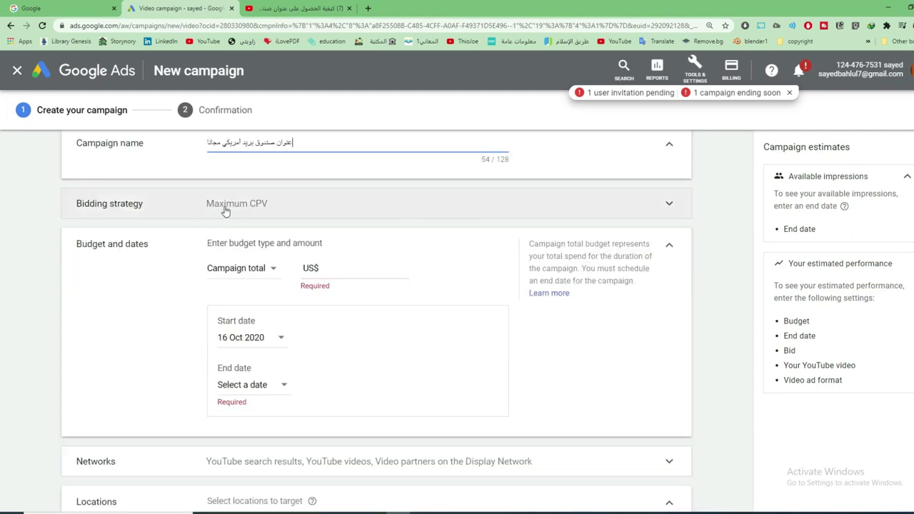
{"action": "left_click", "coordinate": [288, 206]}
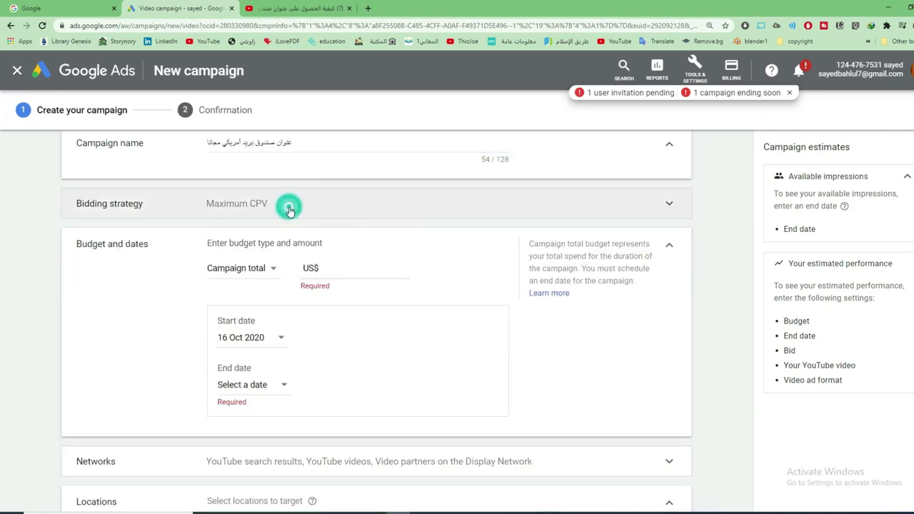
{"action": "left_click", "coordinate": [272, 221]}
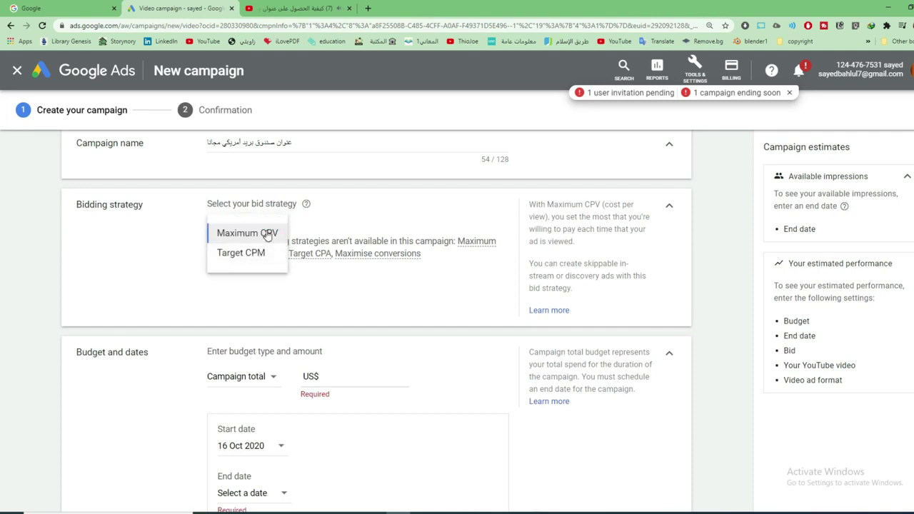
{"action": "left_click", "coordinate": [267, 233]}
{"action": "left_click", "coordinate": [301, 7]}
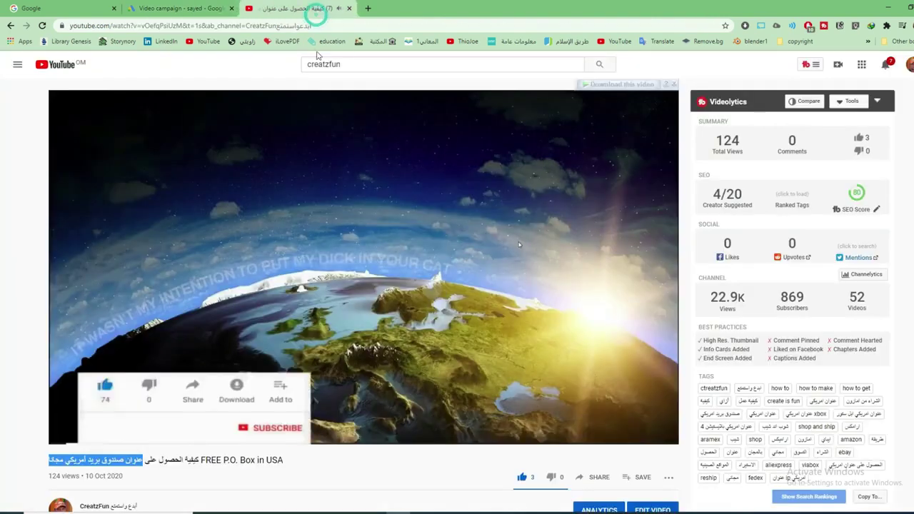
{"action": "left_click", "coordinate": [211, 8]}
{"action": "scroll", "coordinate": [302, 397], "scroll_direction": "down", "scroll_amount": 2}
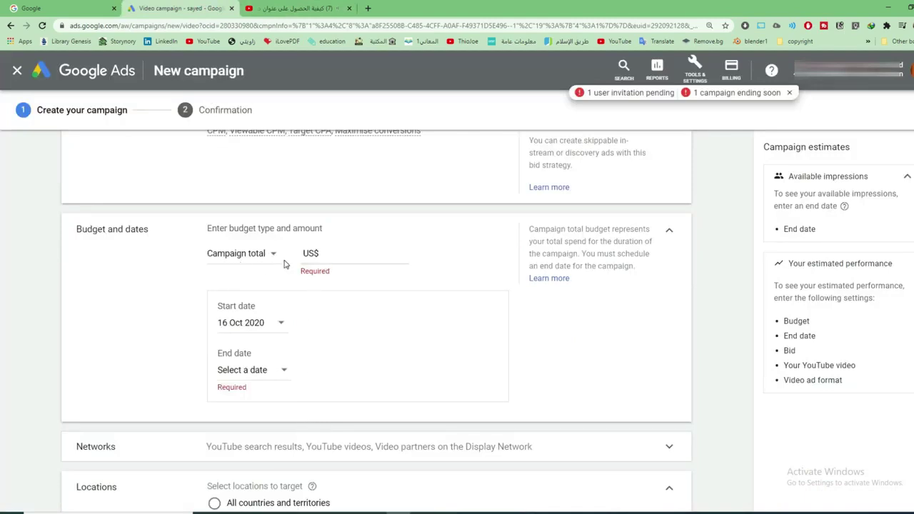
Set a Campaign total budget of US$15
{"action": "left_click", "coordinate": [274, 253]}
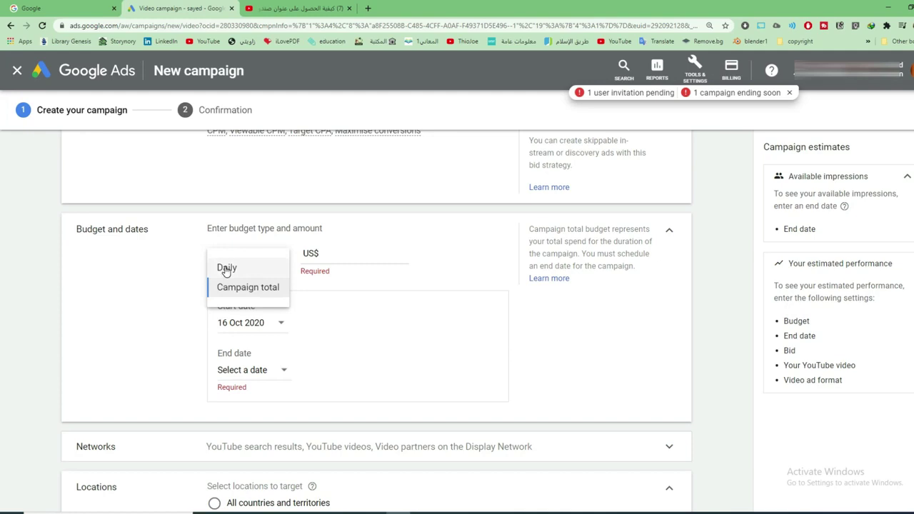
{"action": "left_click", "coordinate": [235, 289]}
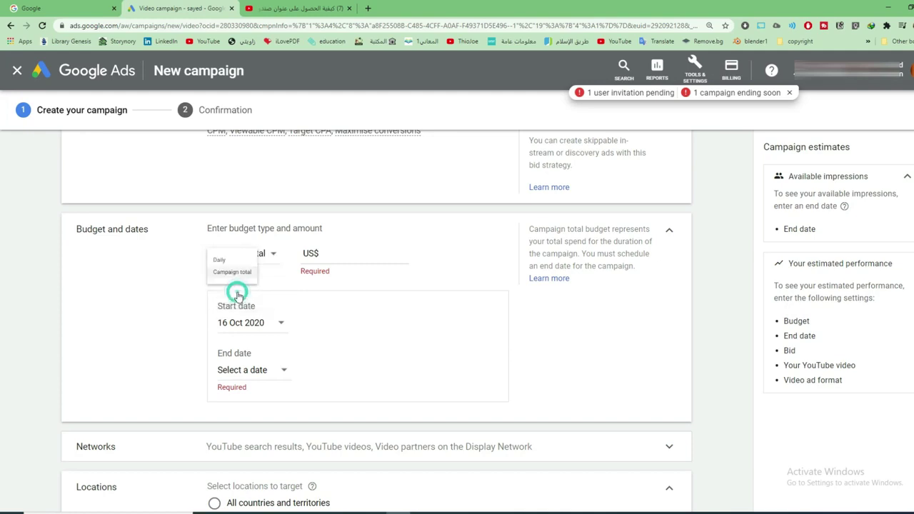
{"action": "left_click", "coordinate": [328, 254]}
{"action": "type", "text": "15"}
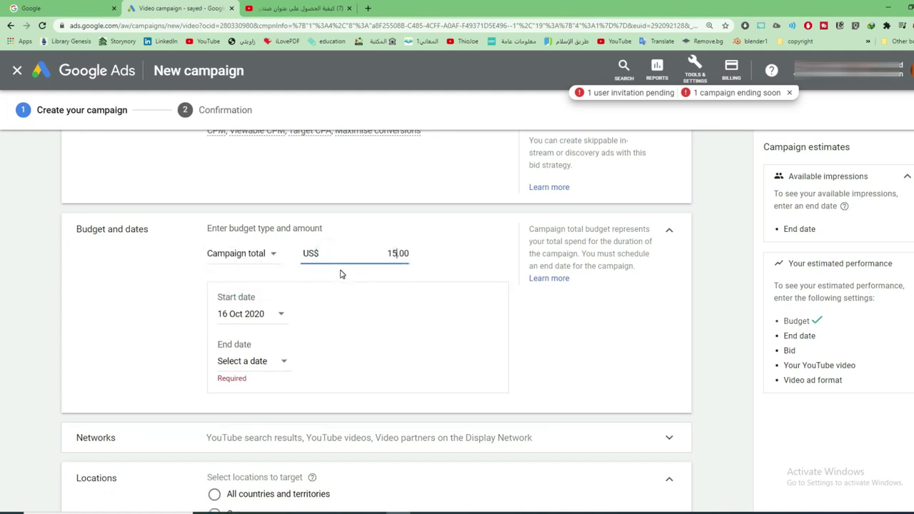
{"action": "left_click", "coordinate": [463, 262]}
Set the end date to 20 Oct 2020, giving about US$3.00 daily over 5 days
{"action": "left_click", "coordinate": [280, 362]}
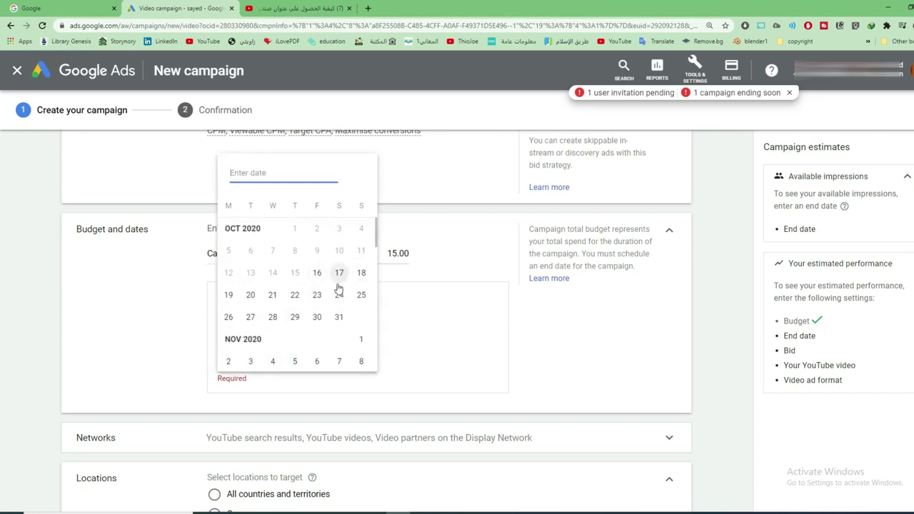
{"action": "left_click", "coordinate": [272, 296]}
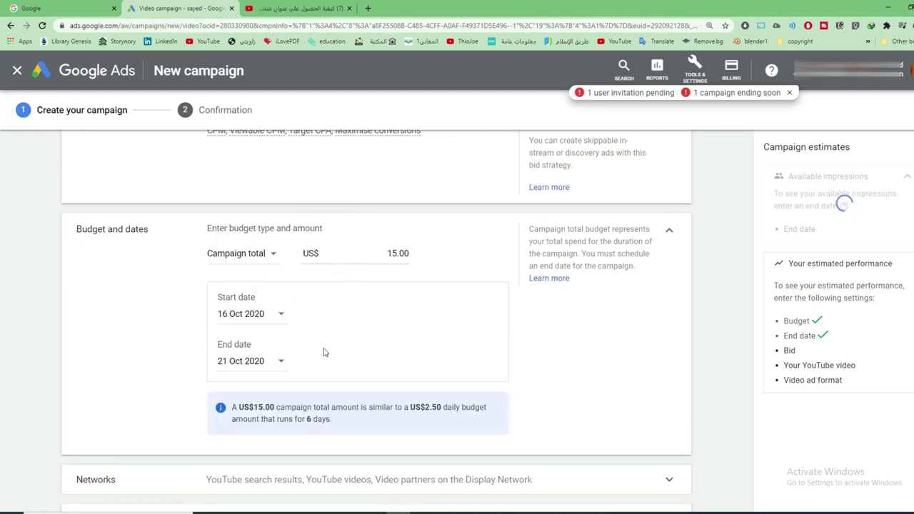
{"action": "scroll", "coordinate": [323, 352], "scroll_direction": "down", "scroll_amount": 1}
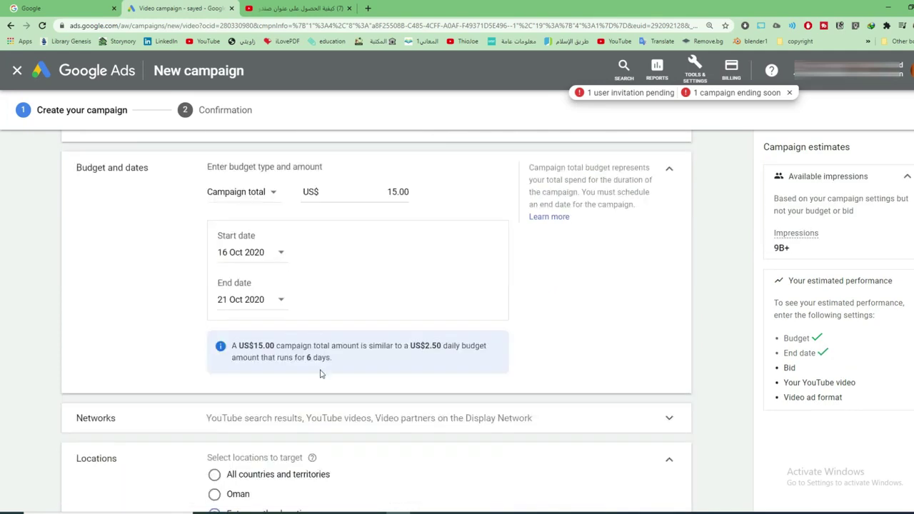
{"action": "double_click", "coordinate": [421, 345]}
{"action": "left_click", "coordinate": [441, 367]}
{"action": "left_click", "coordinate": [279, 300]}
{"action": "left_click", "coordinate": [253, 236]}
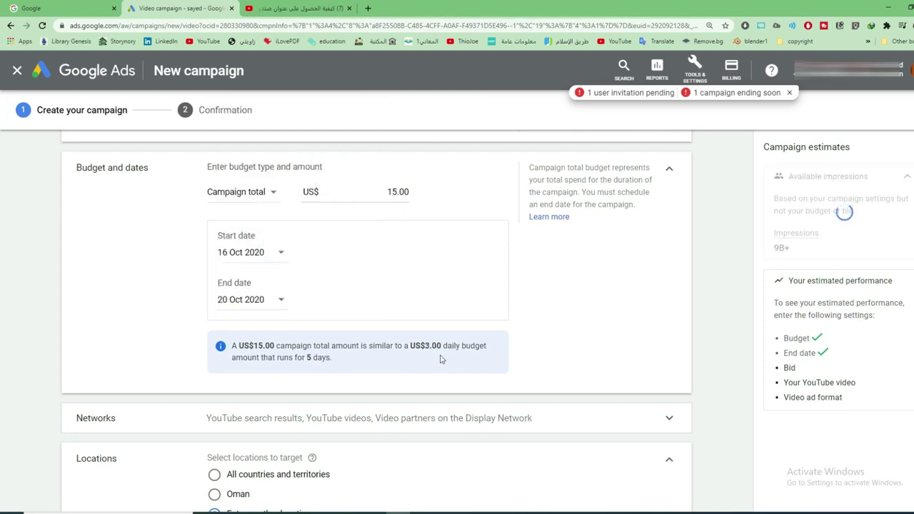
{"action": "scroll", "coordinate": [441, 359], "scroll_direction": "down", "scroll_amount": 3}
{"action": "scroll", "coordinate": [438, 359], "scroll_direction": "down", "scroll_amount": 1}
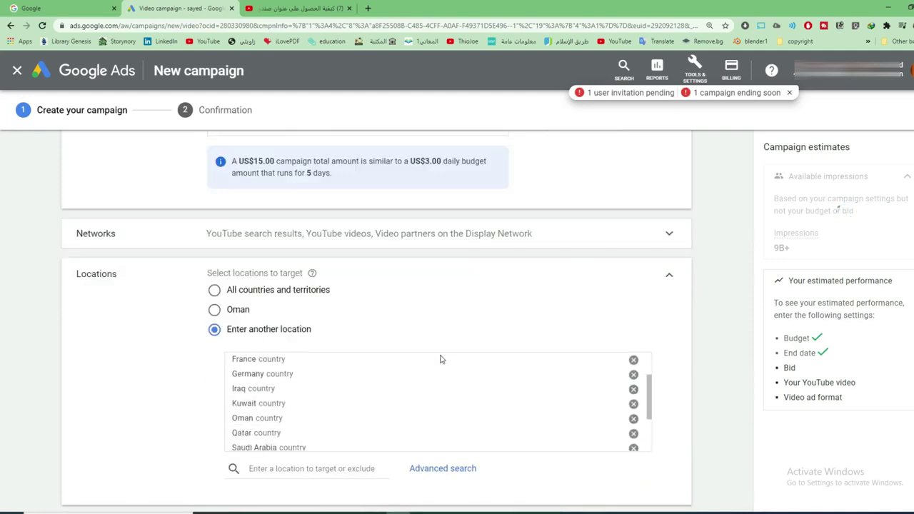
Adjust language targeting, removing English and unticking Arabic from the languages list
{"action": "scroll", "coordinate": [361, 376], "scroll_direction": "up", "scroll_amount": 3}
{"action": "scroll", "coordinate": [714, 412], "scroll_direction": "down", "scroll_amount": 3}
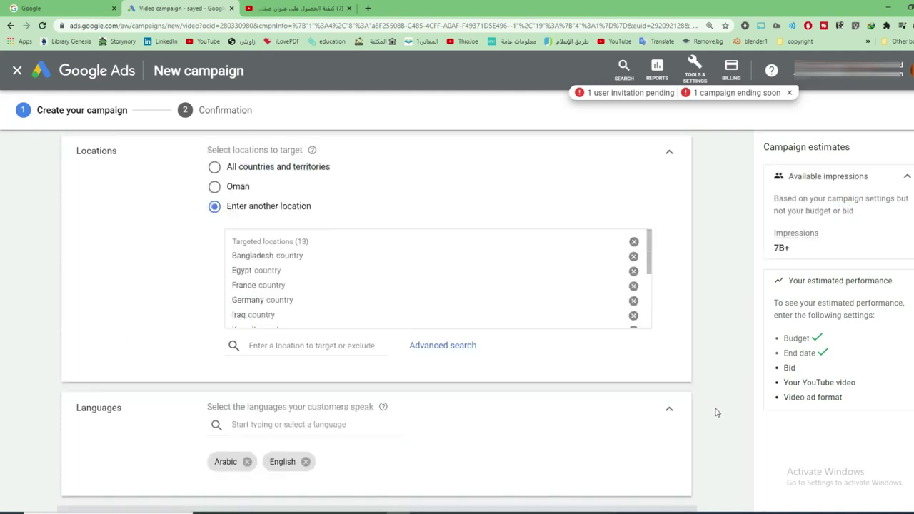
{"action": "scroll", "coordinate": [634, 392], "scroll_direction": "up", "scroll_amount": 2}
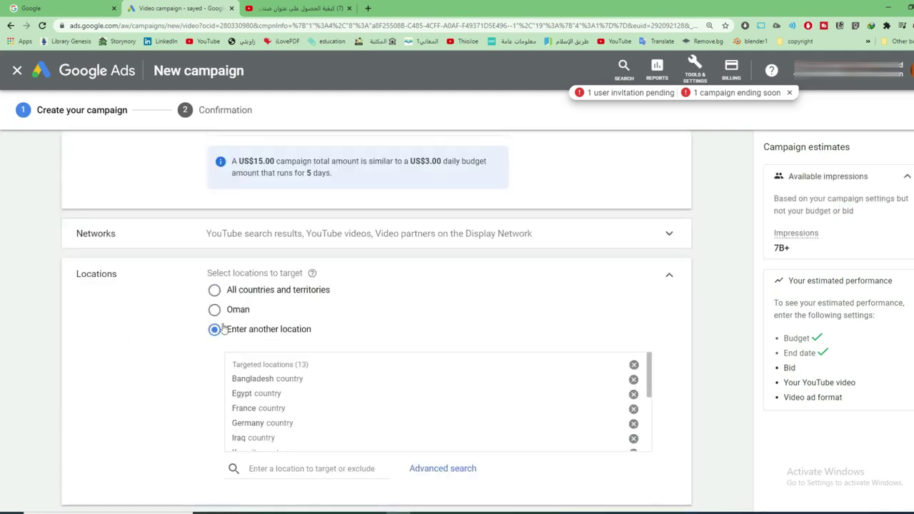
{"action": "left_click", "coordinate": [215, 289]}
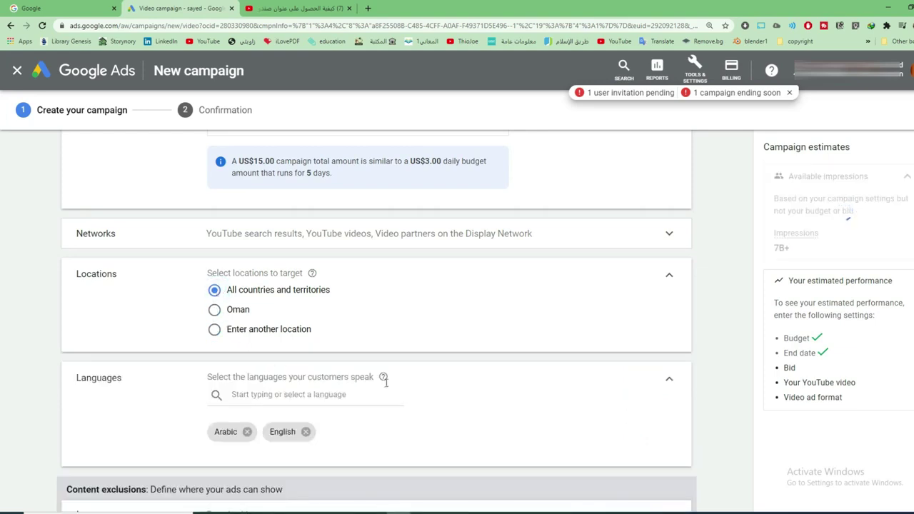
{"action": "left_click", "coordinate": [254, 396]}
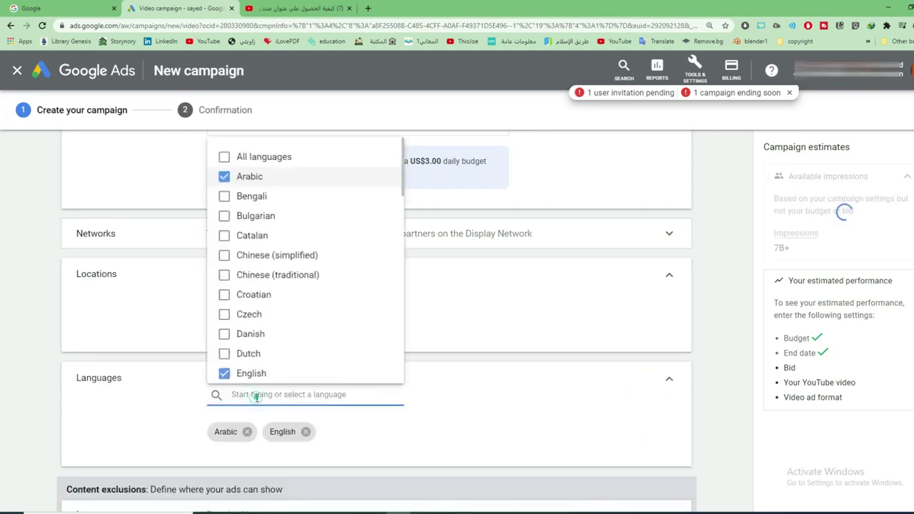
{"action": "left_click", "coordinate": [446, 420]}
{"action": "scroll", "coordinate": [369, 426], "scroll_direction": "down", "scroll_amount": 1}
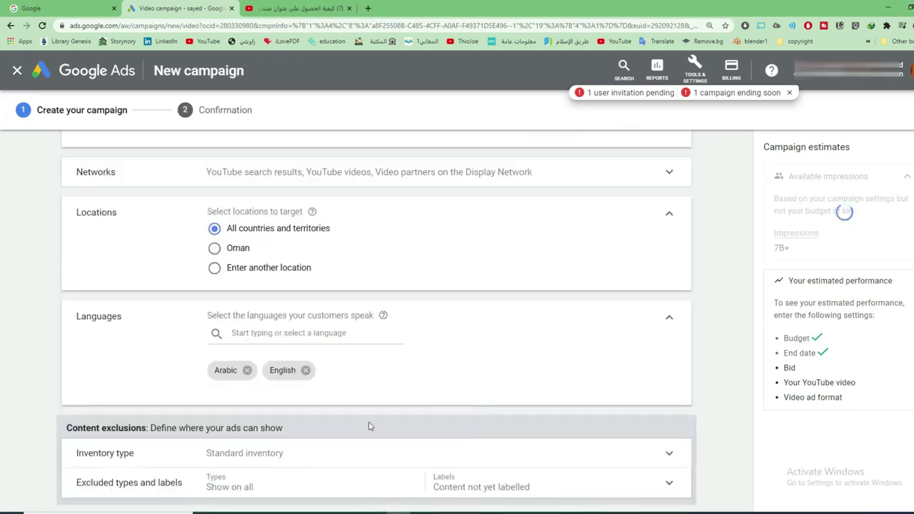
{"action": "left_click", "coordinate": [305, 369]}
{"action": "left_click", "coordinate": [262, 333]}
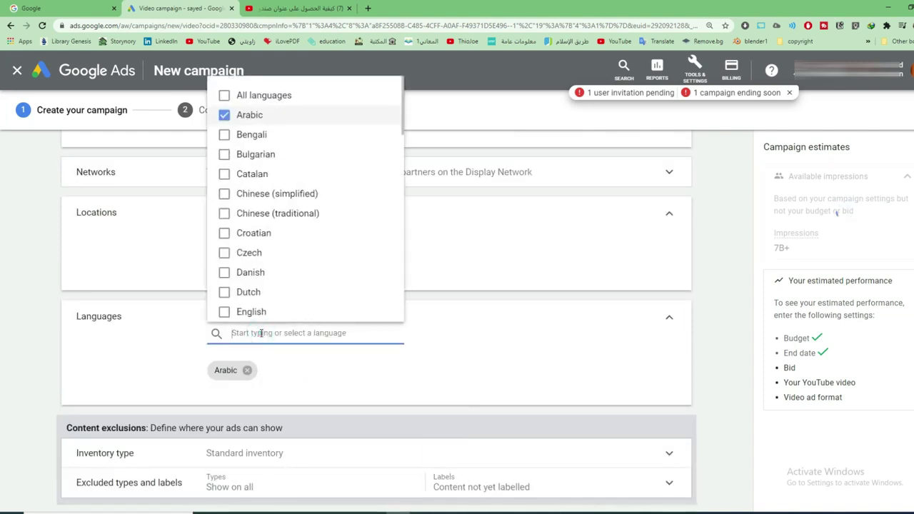
{"action": "left_click", "coordinate": [279, 116]}
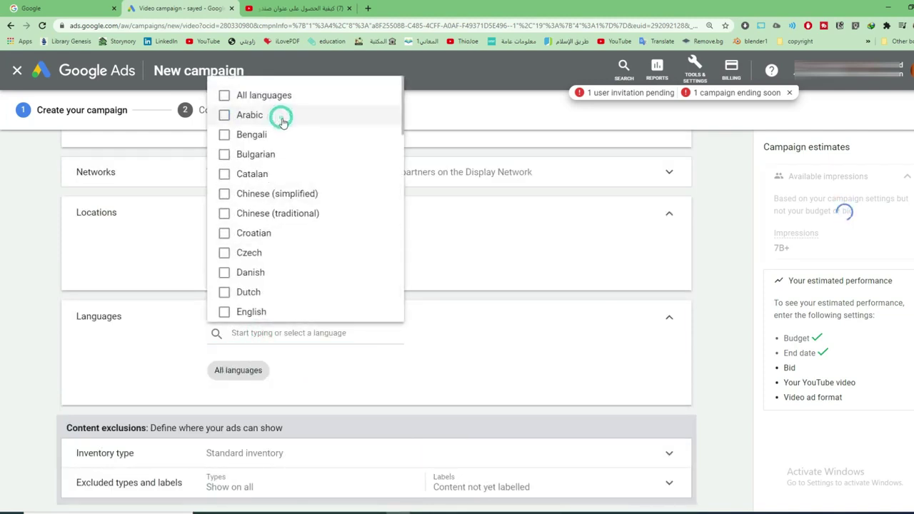
{"action": "left_click", "coordinate": [535, 259]}
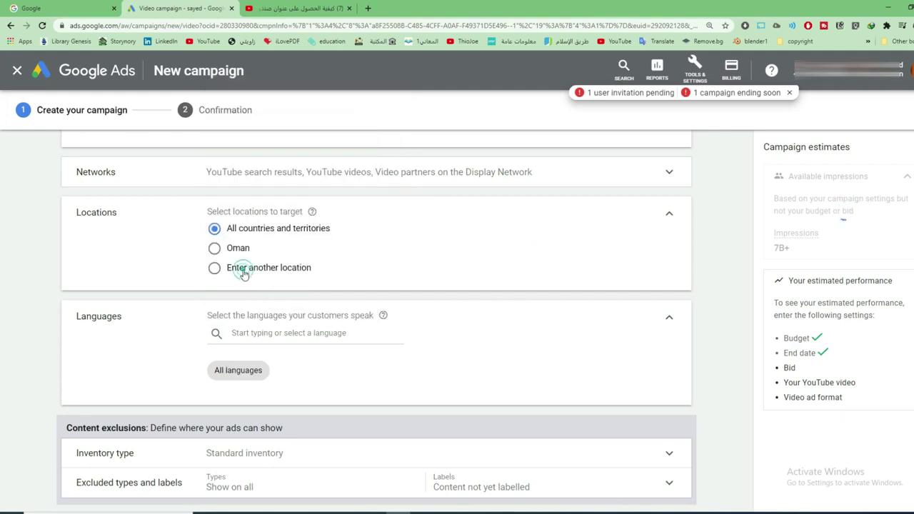
Switch Locations to 'Enter another location' and remove all previously targeted countries
{"action": "left_click", "coordinate": [243, 269]}
{"action": "left_click", "coordinate": [634, 318]}
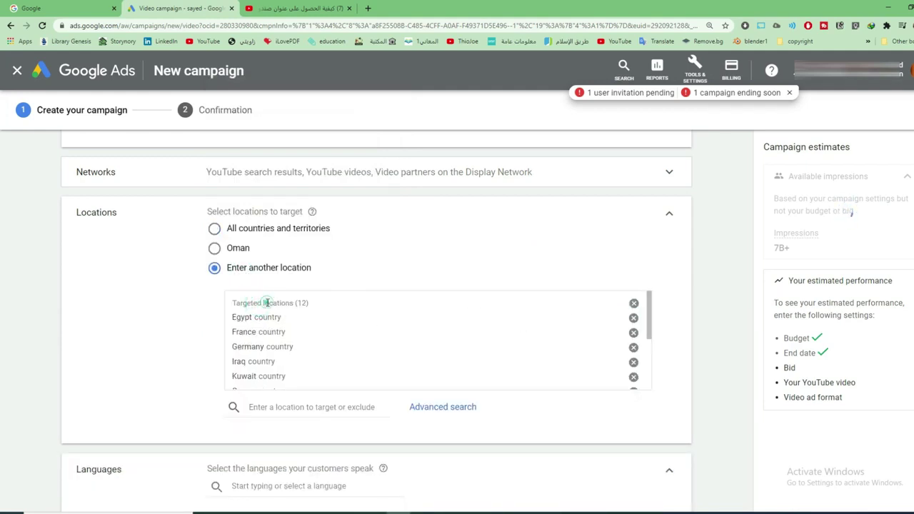
{"action": "scroll", "coordinate": [295, 321], "scroll_direction": "down", "scroll_amount": 3}
{"action": "left_click", "coordinate": [287, 409]}
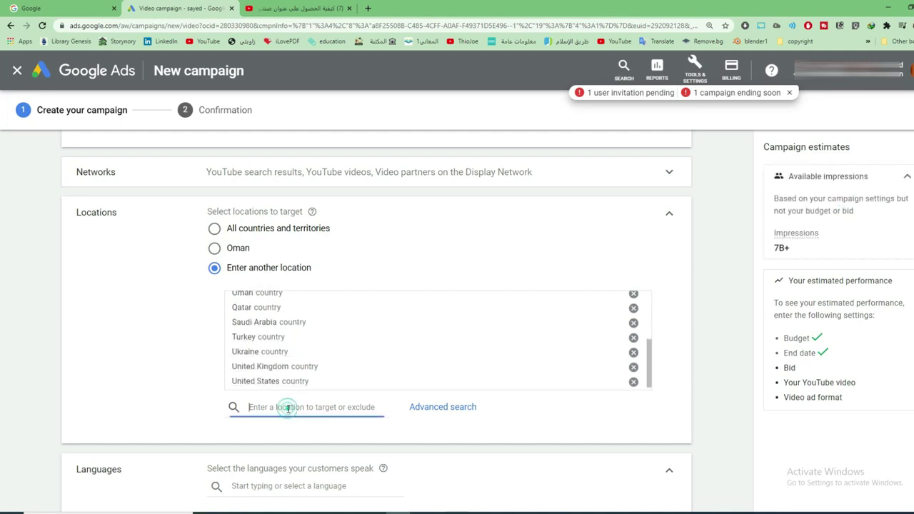
{"action": "left_click", "coordinate": [633, 294]}
{"action": "left_click", "coordinate": [633, 305]}
{"action": "left_click", "coordinate": [633, 303]}
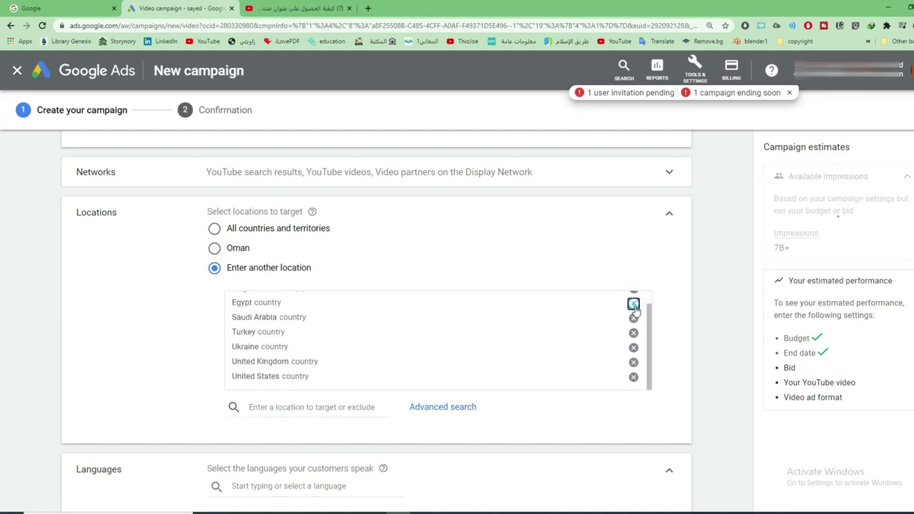
{"action": "left_click", "coordinate": [633, 303]}
{"action": "left_click", "coordinate": [310, 297]}
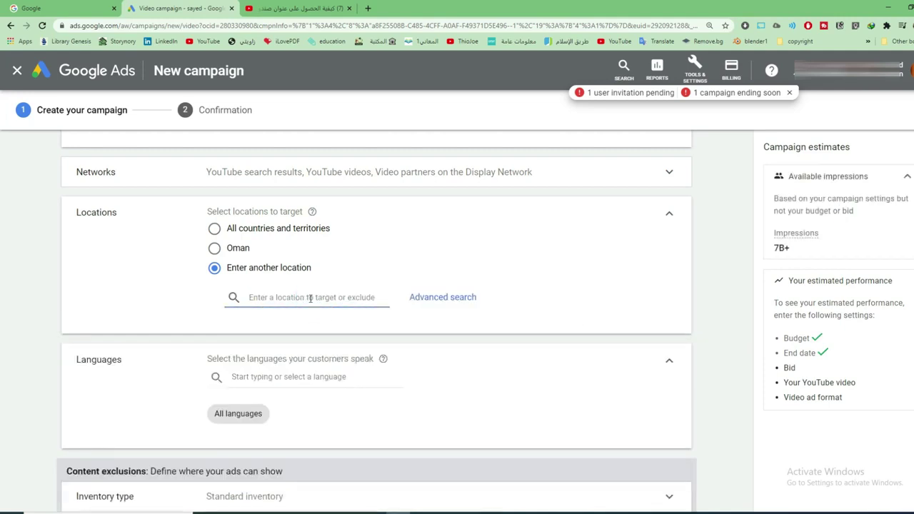
Add Saudi Arabia and Egypt as targeted countries
{"action": "type", "text": "saudi"}
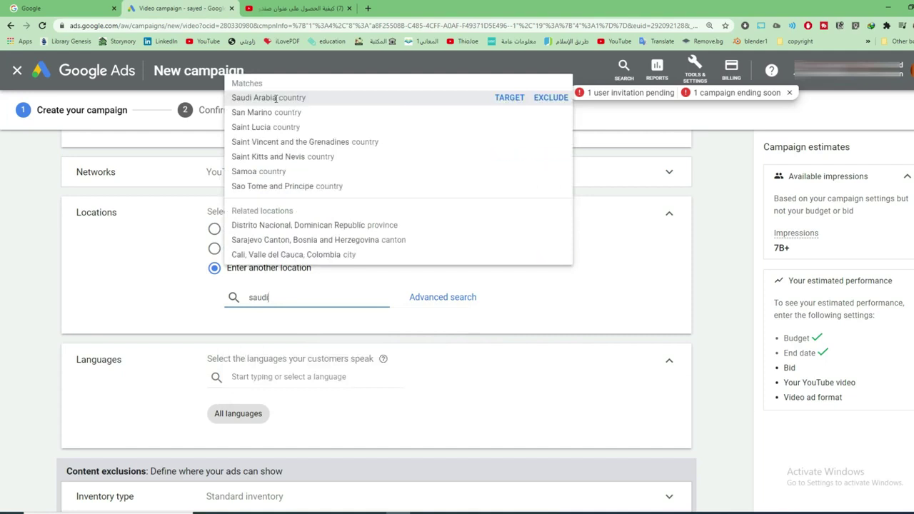
{"action": "left_click", "coordinate": [279, 101]}
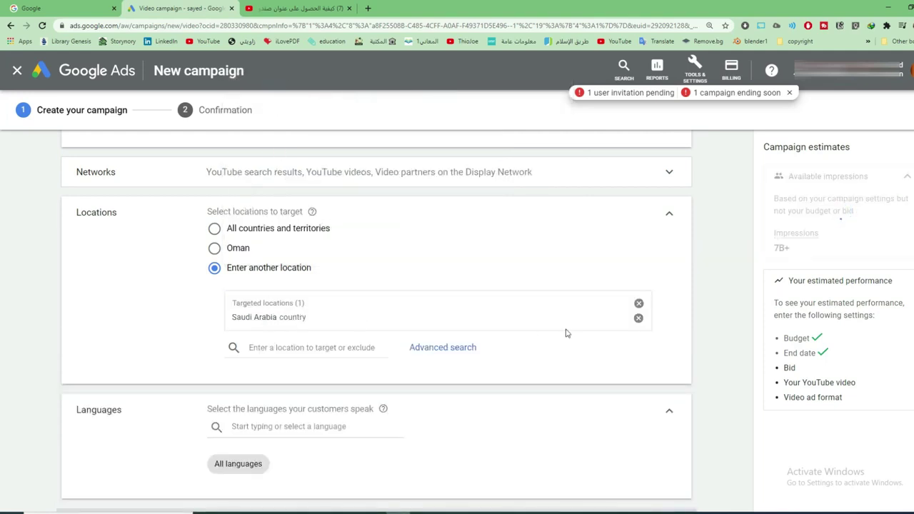
{"action": "left_click", "coordinate": [269, 347]}
{"action": "type", "text": "egu"}
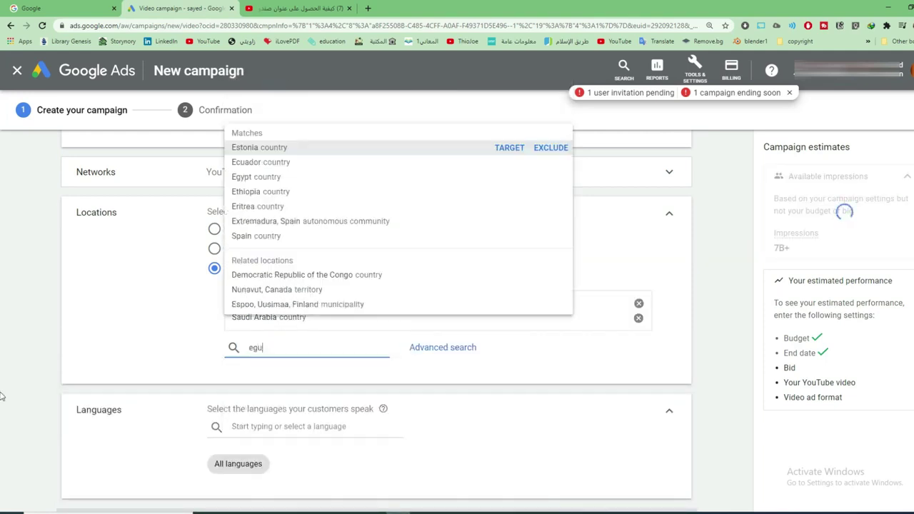
{"action": "type", "text": "i"}
{"action": "key", "text": "BackSpace"}
{"action": "type", "text": "pt"}
{"action": "key", "text": "BackSpace"}
{"action": "key", "text": "BackSpace"}
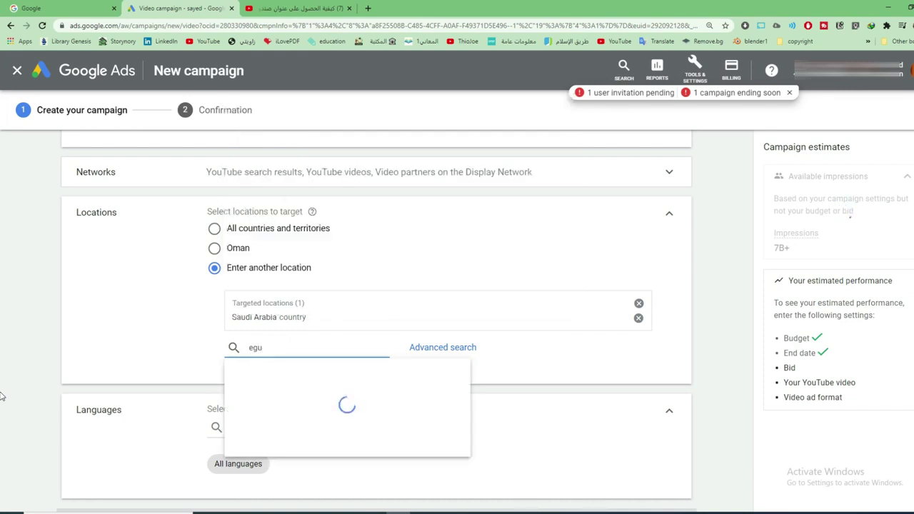
{"action": "key", "text": "BackSpace"}
{"action": "type", "text": "ypt"}
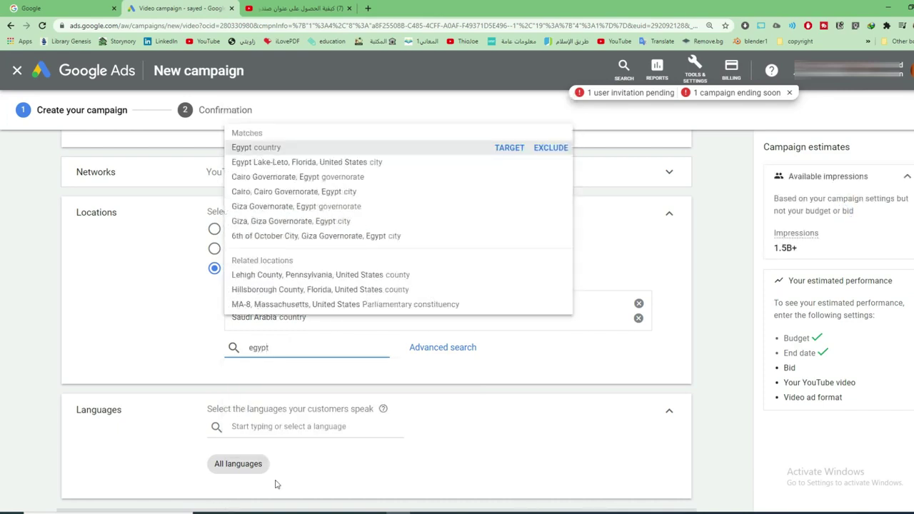
{"action": "left_click", "coordinate": [264, 147]}
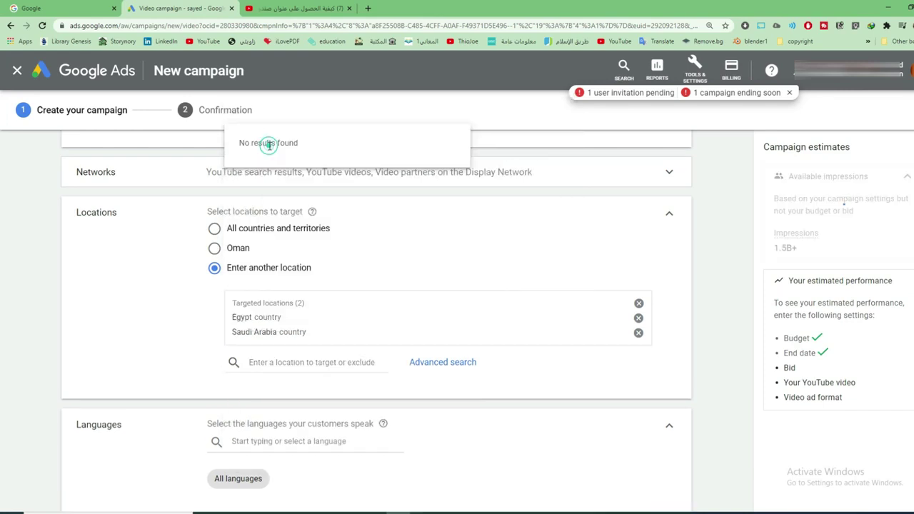
Add Qatar, Bahrain and Kuwait as targeted countries
{"action": "left_click", "coordinate": [274, 362]}
{"action": "type", "text": "qatar"}
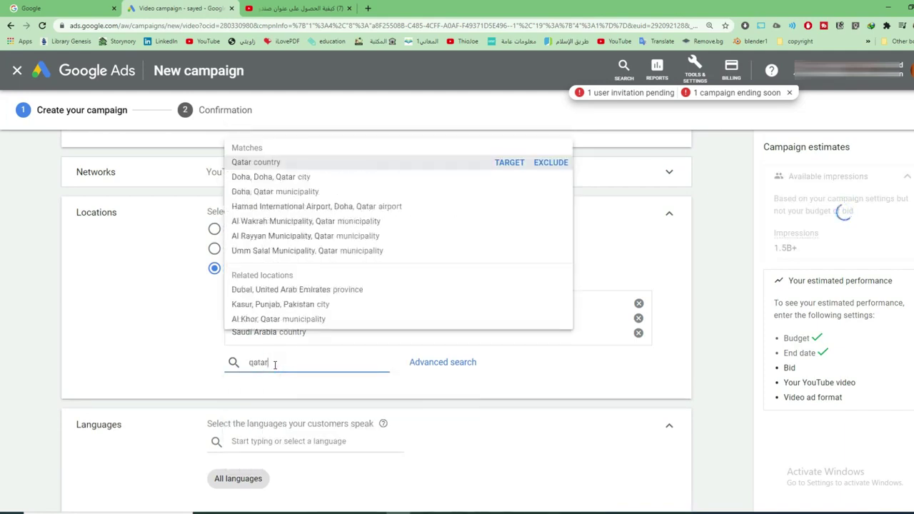
{"action": "left_click", "coordinate": [287, 162]}
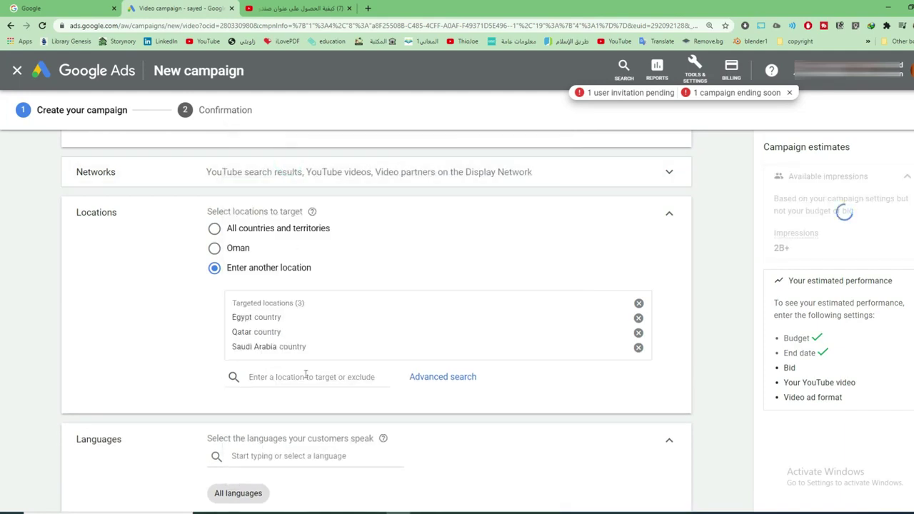
{"action": "left_click", "coordinate": [295, 376]}
{"action": "type", "text": "bah"}
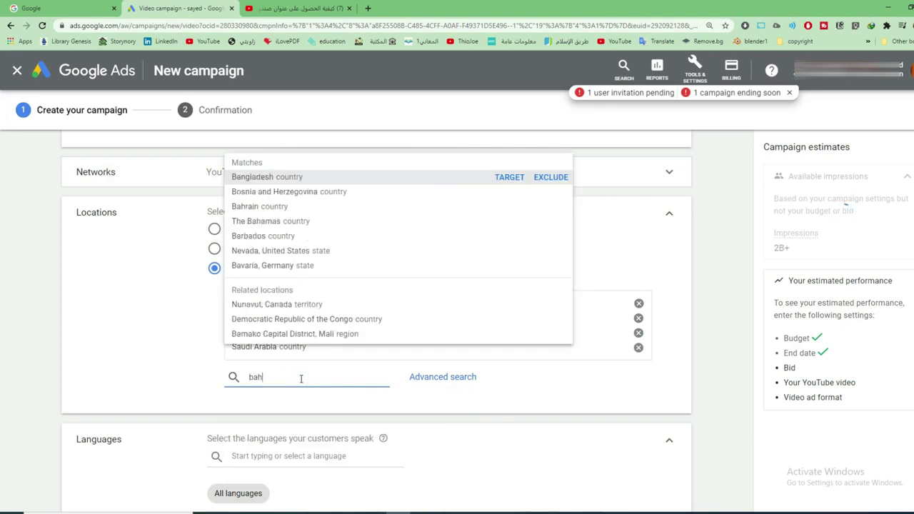
{"action": "type", "text": "rain"}
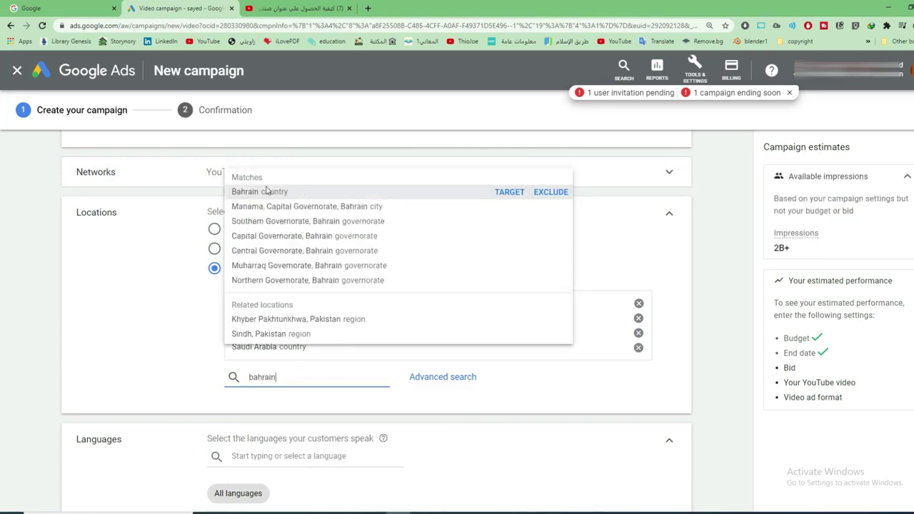
{"action": "left_click", "coordinate": [275, 191]}
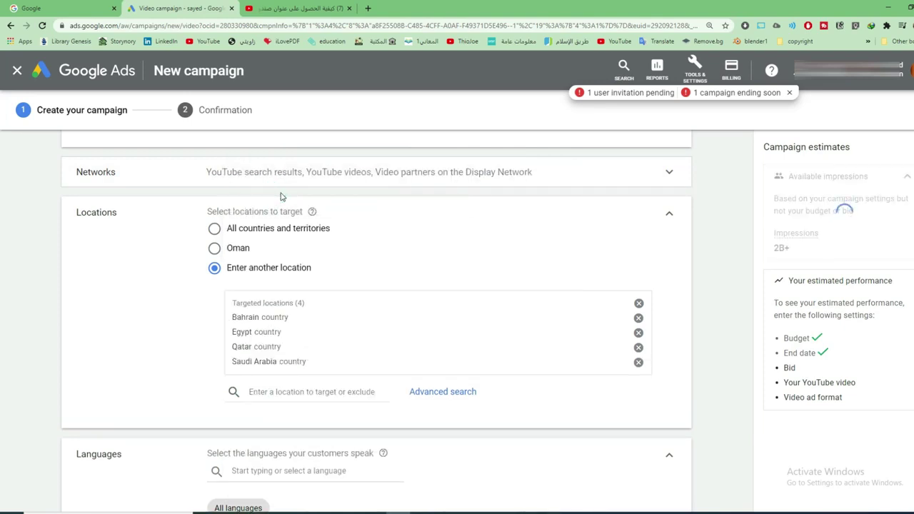
{"action": "type", "text": "k"}
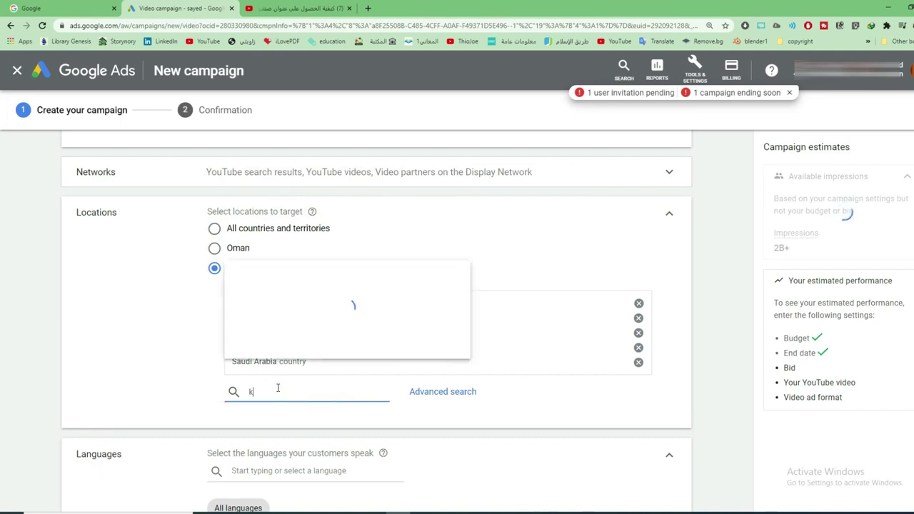
{"action": "type", "text": "uwait"}
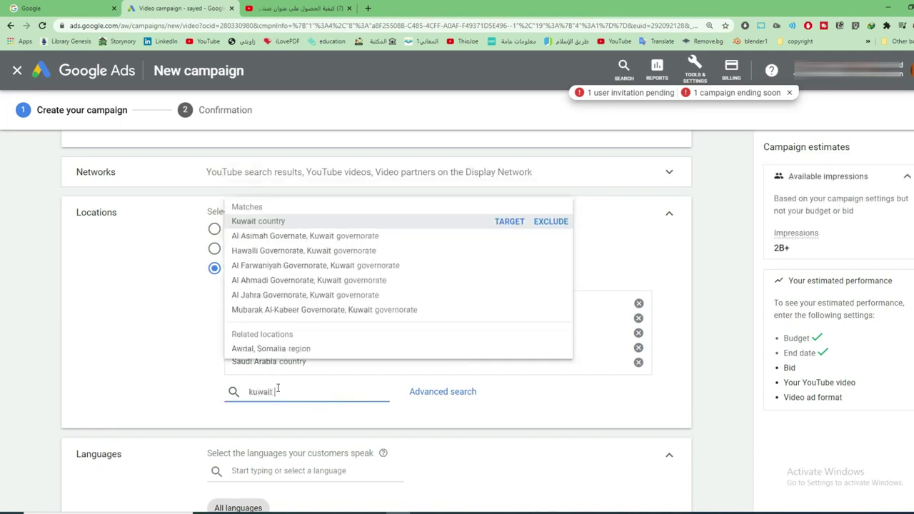
{"action": "left_click", "coordinate": [263, 222]}
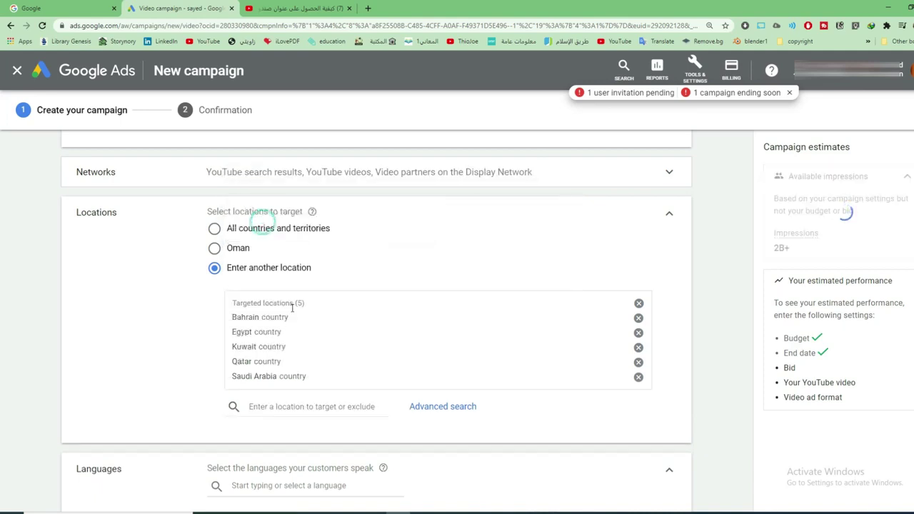
Add Oman, United Arab Emirates and Algeria as targeted countries
{"action": "left_click", "coordinate": [282, 407]}
{"action": "type", "text": "Oman"}
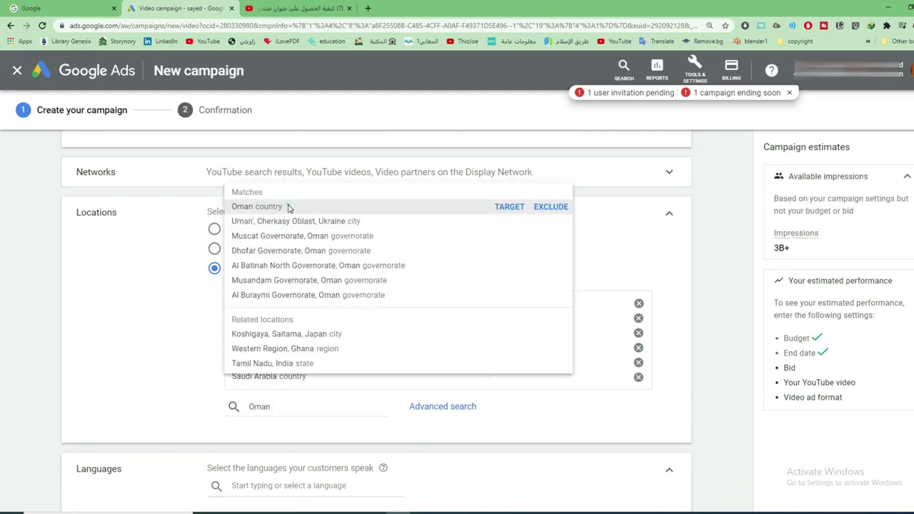
{"action": "left_click", "coordinate": [289, 206]}
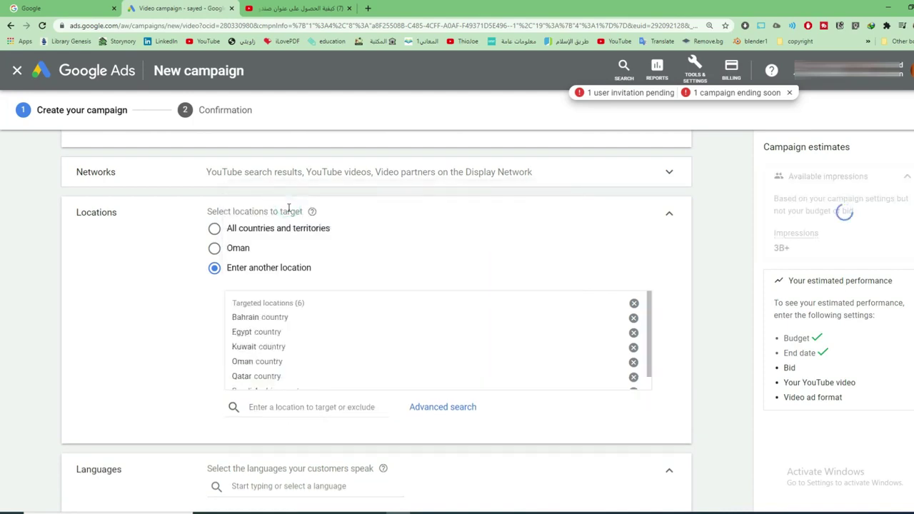
{"action": "left_click", "coordinate": [299, 407]}
{"action": "type", "text": "UAE"}
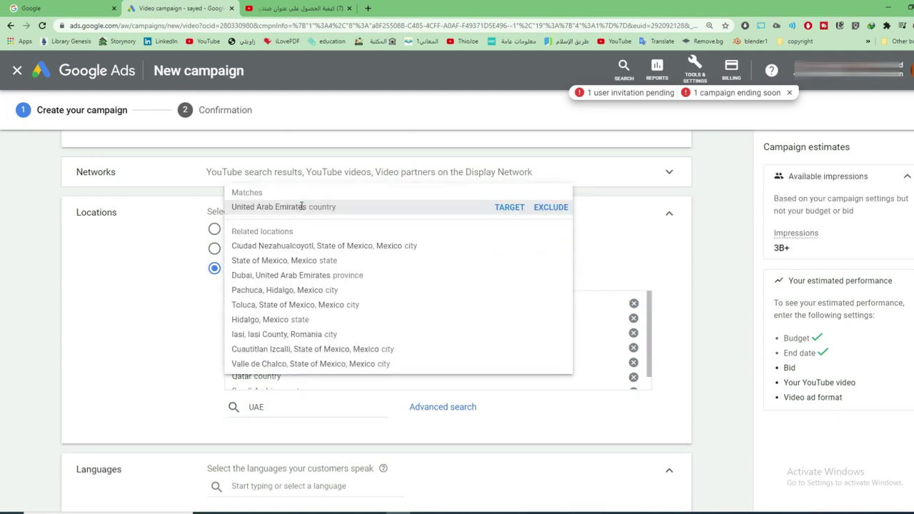
{"action": "left_click", "coordinate": [292, 206]}
{"action": "left_click", "coordinate": [268, 407]}
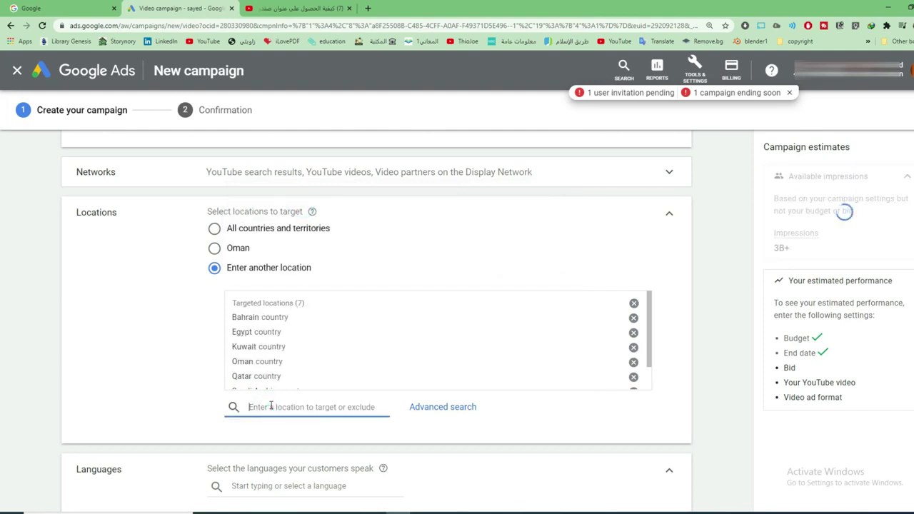
{"action": "type", "text": "algeria"}
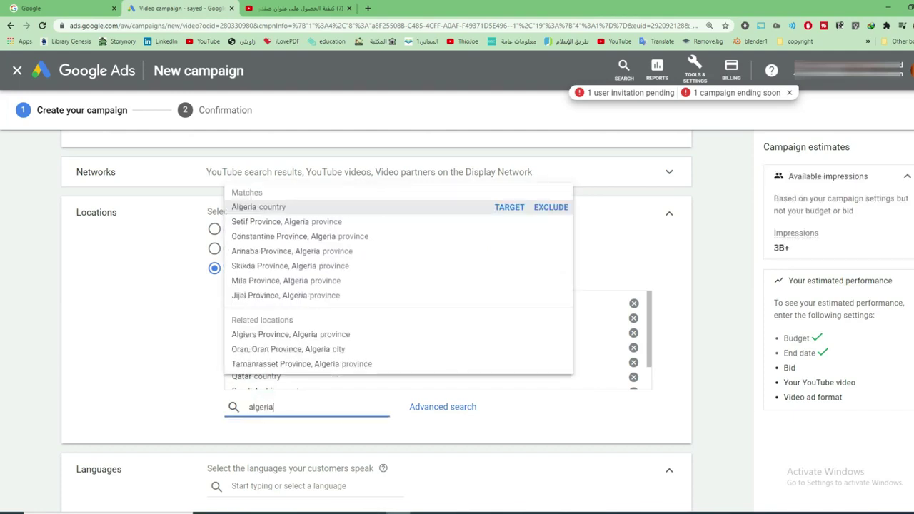
{"action": "left_click", "coordinate": [317, 207]}
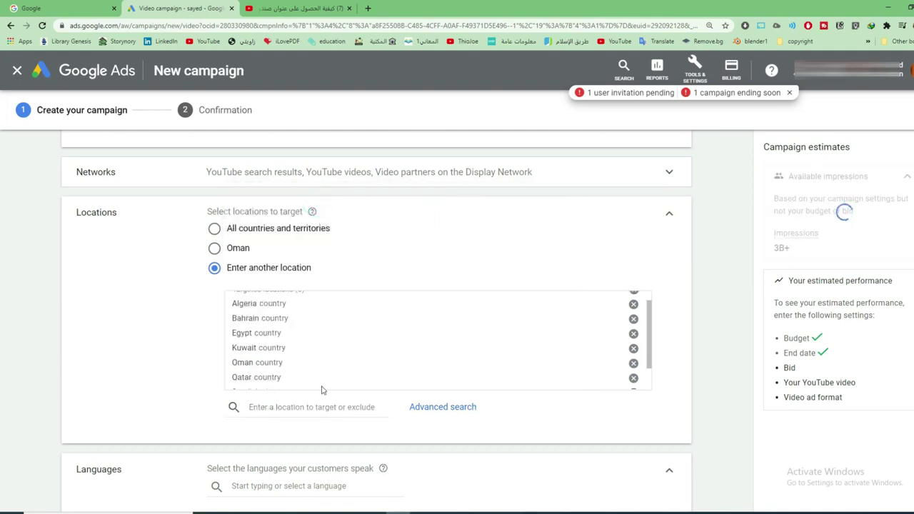
{"action": "scroll", "coordinate": [321, 390], "scroll_direction": "down", "scroll_amount": 5}
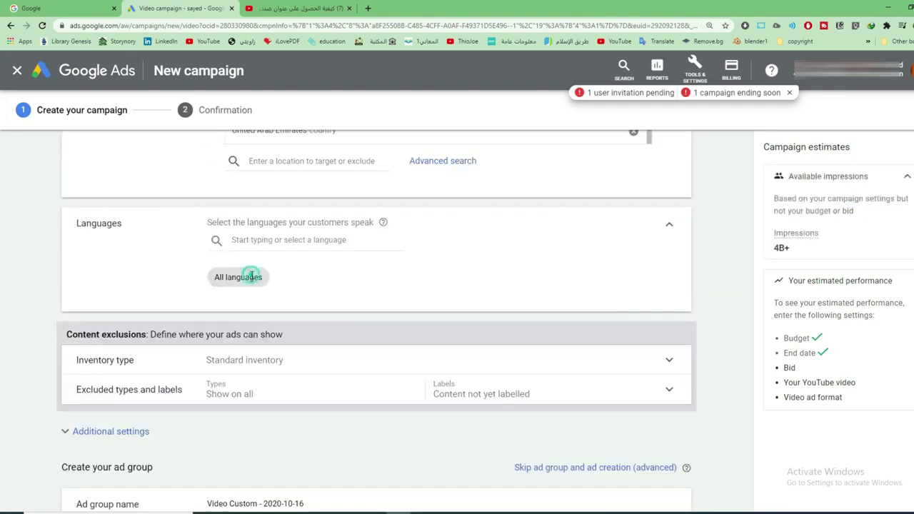
Set the campaign language to Arabic
{"action": "left_click", "coordinate": [255, 242]}
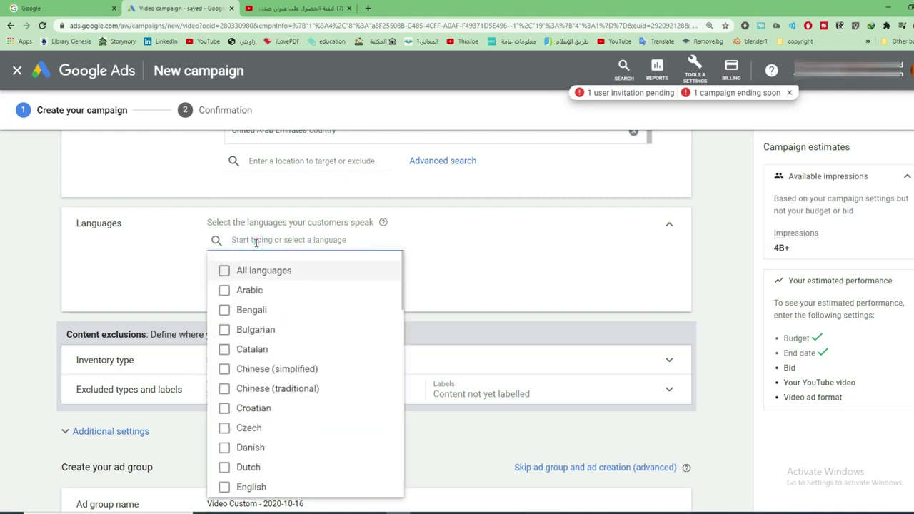
{"action": "type", "text": "ara"}
{"action": "left_click", "coordinate": [245, 270]}
{"action": "left_click", "coordinate": [184, 275]}
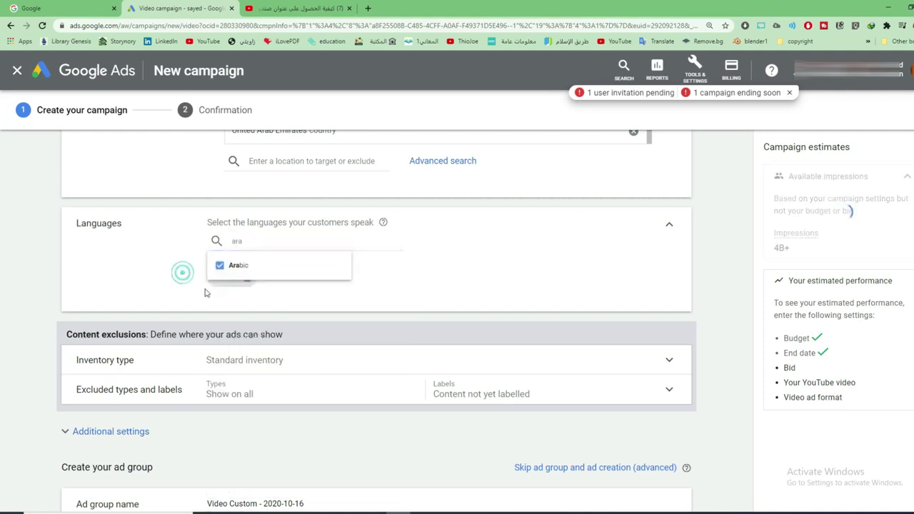
{"action": "scroll", "coordinate": [326, 287], "scroll_direction": "down", "scroll_amount": 2}
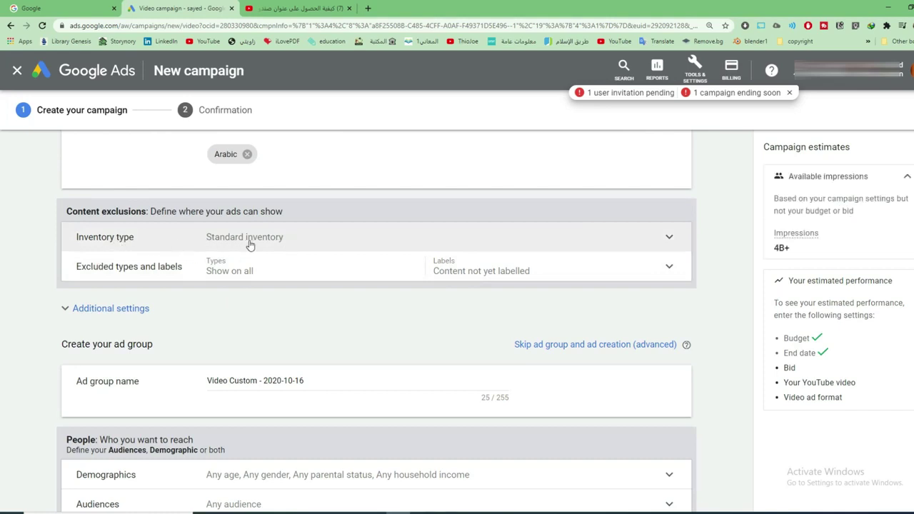
Choose Expanded inventory for content exclusions and continue down to the ad group section
{"action": "left_click", "coordinate": [273, 240]}
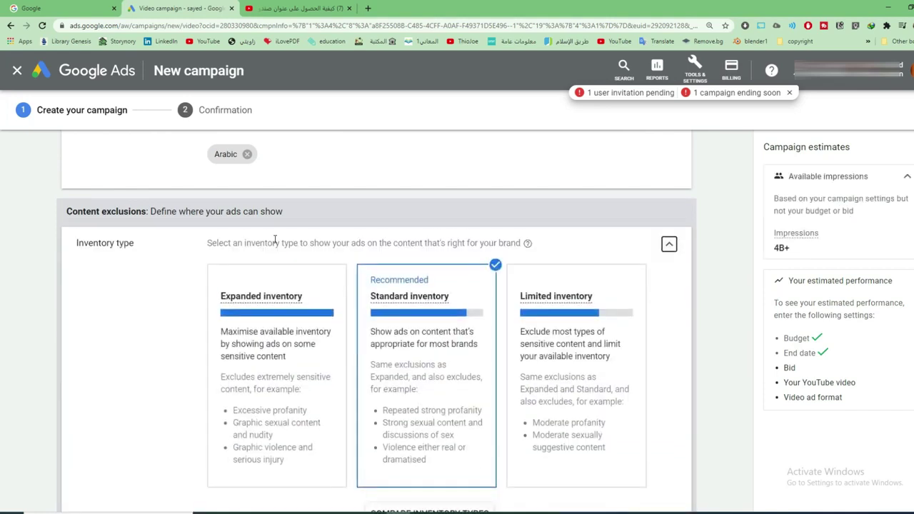
{"action": "left_click", "coordinate": [266, 365]}
{"action": "scroll", "coordinate": [249, 389], "scroll_direction": "down", "scroll_amount": 1}
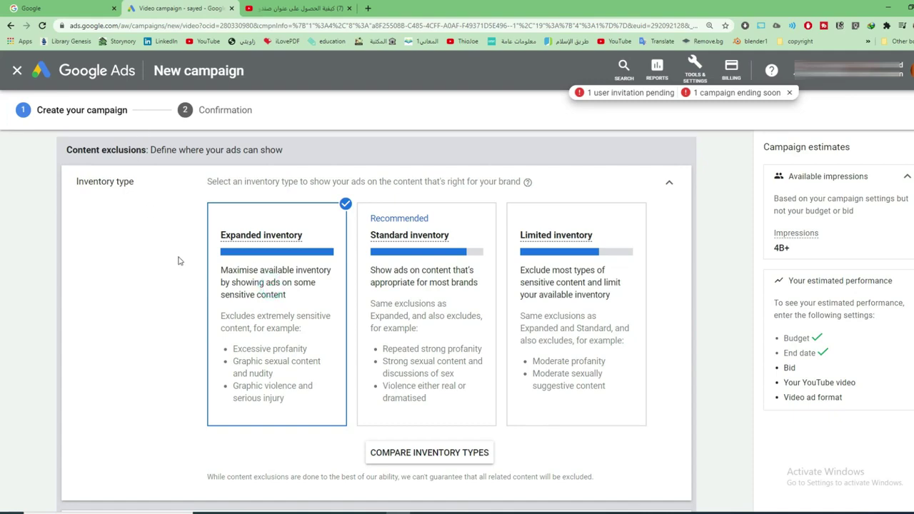
{"action": "scroll", "coordinate": [324, 312], "scroll_direction": "down", "scroll_amount": 3}
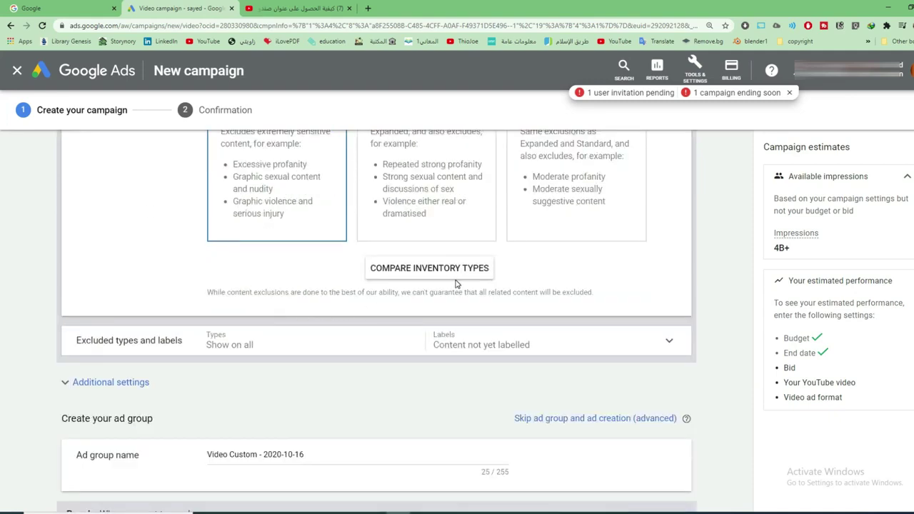
{"action": "scroll", "coordinate": [298, 307], "scroll_direction": "down", "scroll_amount": 1}
{"action": "scroll", "coordinate": [72, 325], "scroll_direction": "down", "scroll_amount": 1}
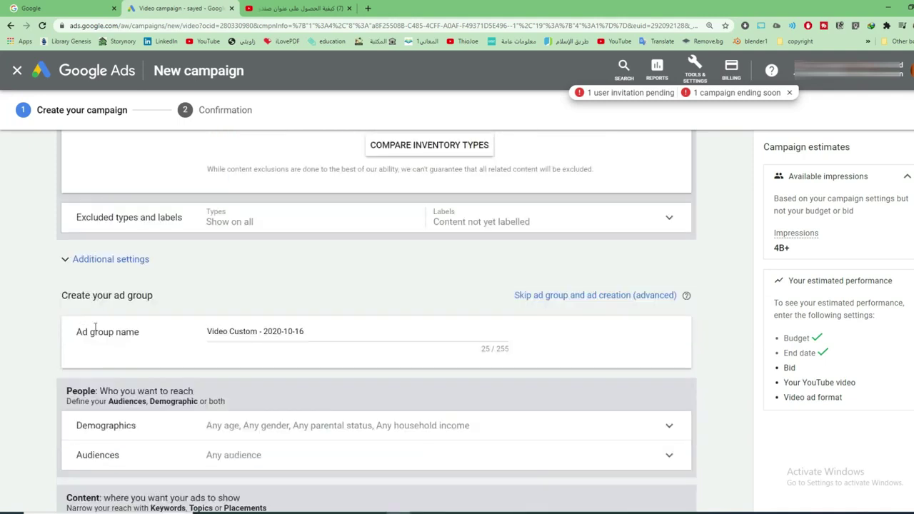
{"action": "scroll", "coordinate": [362, 249], "scroll_direction": "down", "scroll_amount": 1}
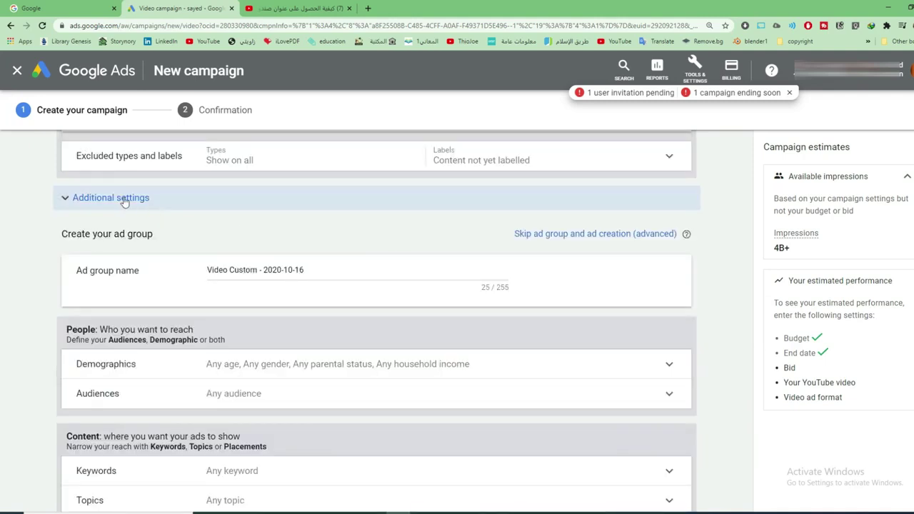
Expand Additional settings and rename ad group 'Video Custom - 2020-10-16' to 'group 1'
{"action": "left_click", "coordinate": [127, 203]}
{"action": "scroll", "coordinate": [149, 243], "scroll_direction": "down", "scroll_amount": 1}
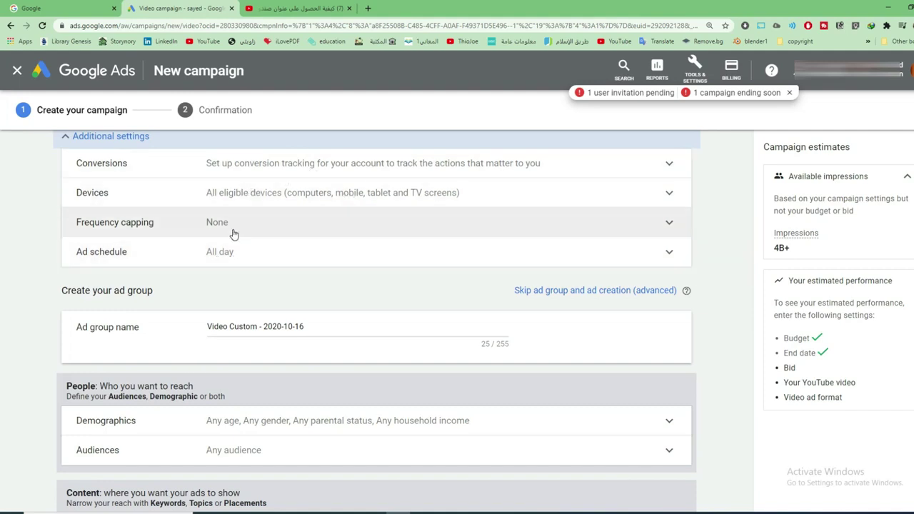
{"action": "scroll", "coordinate": [255, 252], "scroll_direction": "down", "scroll_amount": 2}
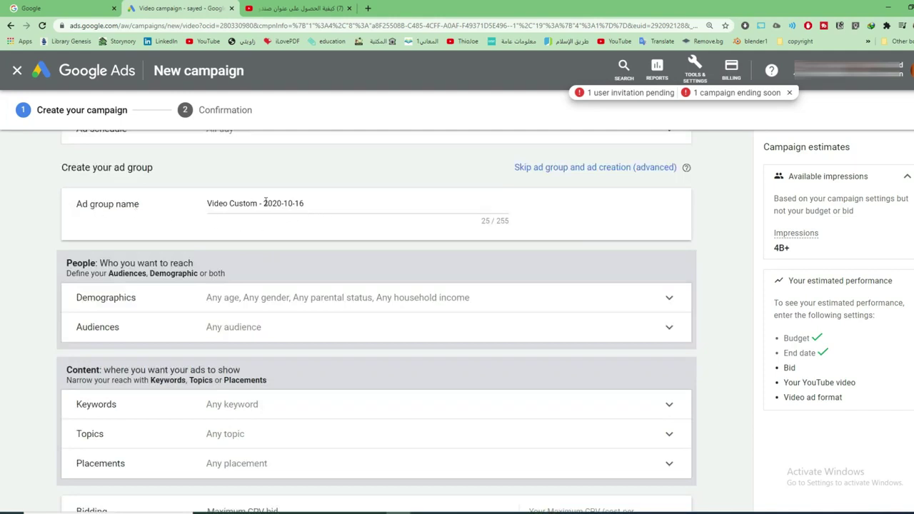
{"action": "left_click_drag", "start_coordinate": [328, 203], "coordinate": [115, 205]}
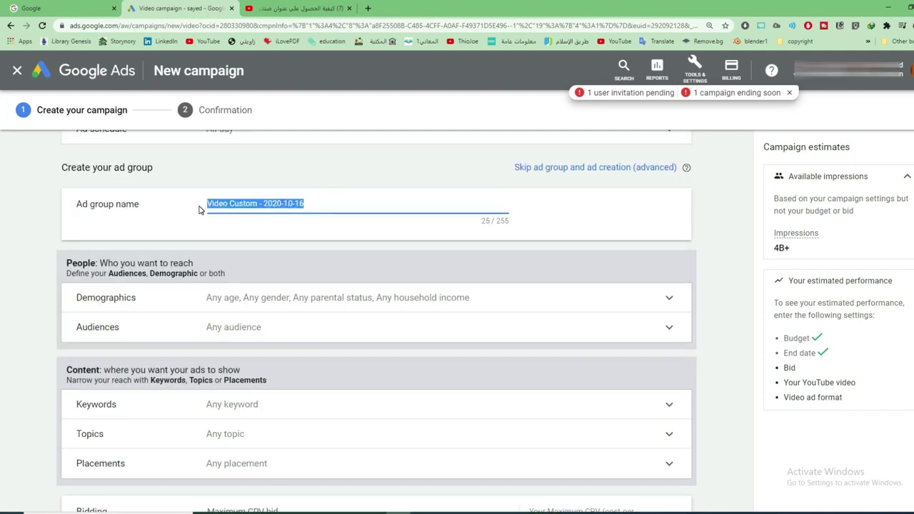
{"action": "type", "text": "group 1"}
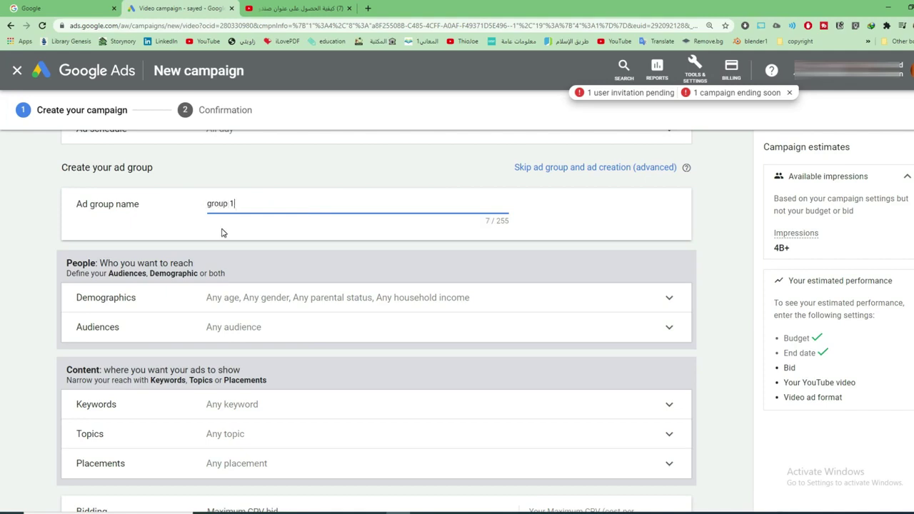
{"action": "scroll", "coordinate": [238, 275], "scroll_direction": "down", "scroll_amount": 3}
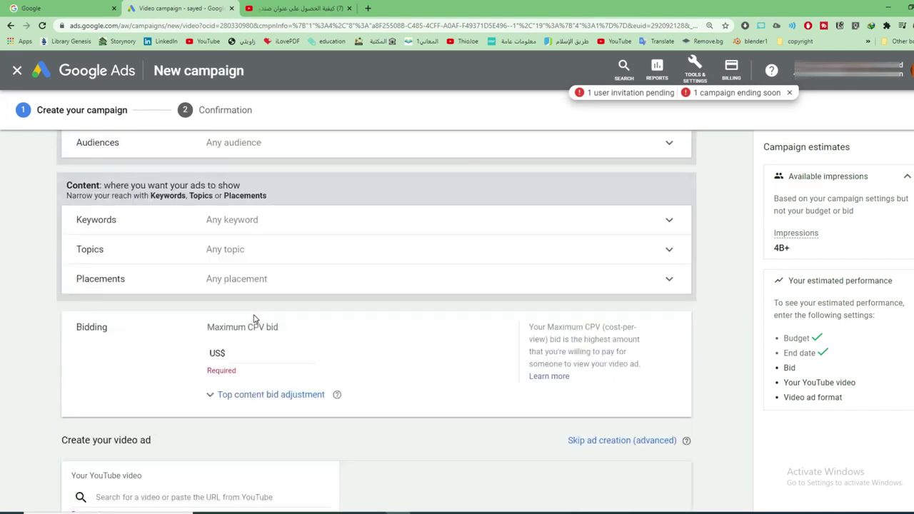
{"action": "scroll", "coordinate": [253, 319], "scroll_direction": "up", "scroll_amount": 1}
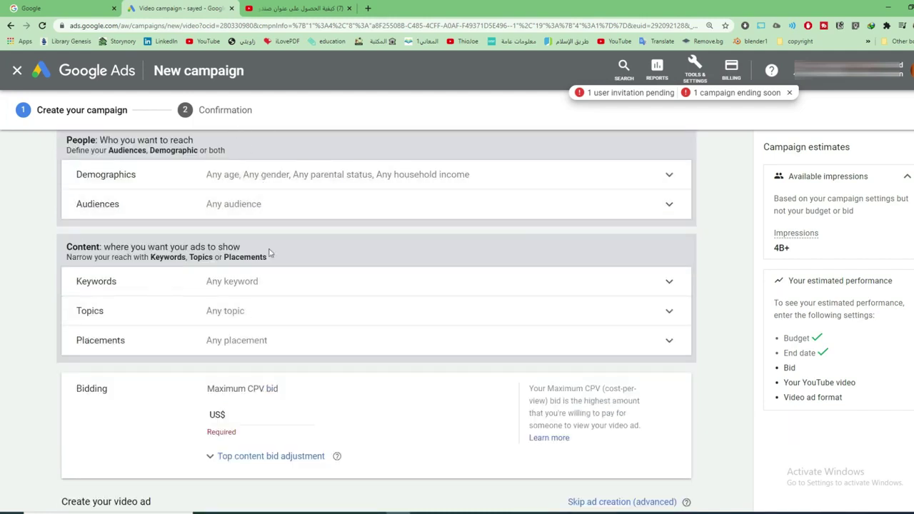
{"action": "scroll", "coordinate": [267, 251], "scroll_direction": "up", "scroll_amount": 2}
{"action": "scroll", "coordinate": [265, 232], "scroll_direction": "down", "scroll_amount": 1}
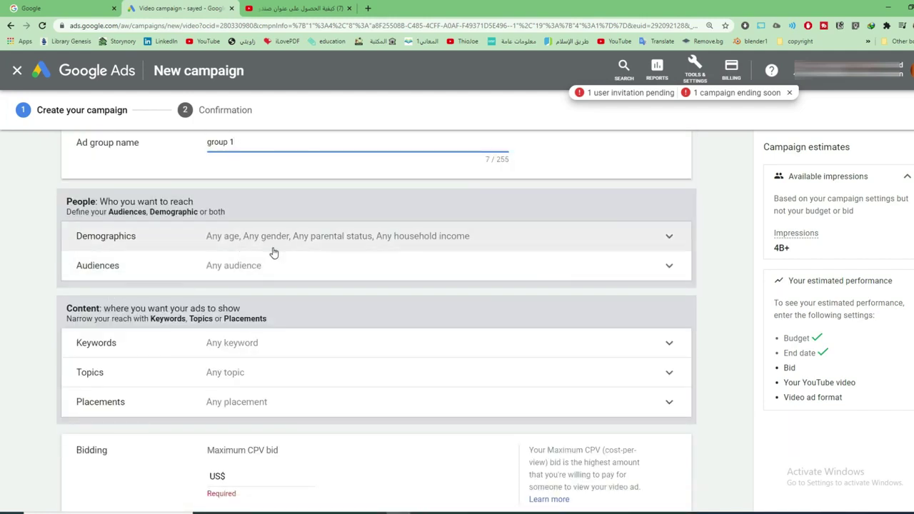
Open Demographics and leave all demographic groups targeted
{"action": "left_click", "coordinate": [275, 243]}
{"action": "scroll", "coordinate": [251, 319], "scroll_direction": "down", "scroll_amount": 1}
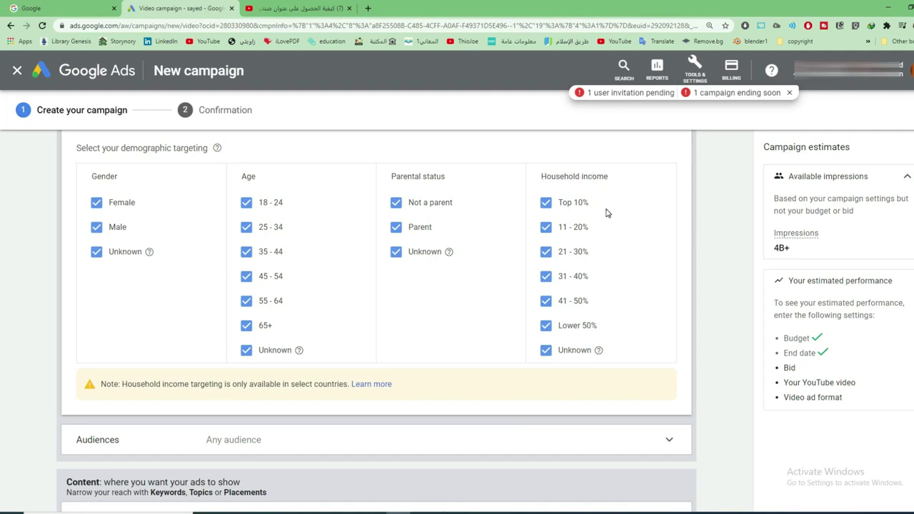
{"action": "scroll", "coordinate": [604, 222], "scroll_direction": "down", "scroll_amount": 1}
{"action": "scroll", "coordinate": [446, 291], "scroll_direction": "down", "scroll_amount": 2}
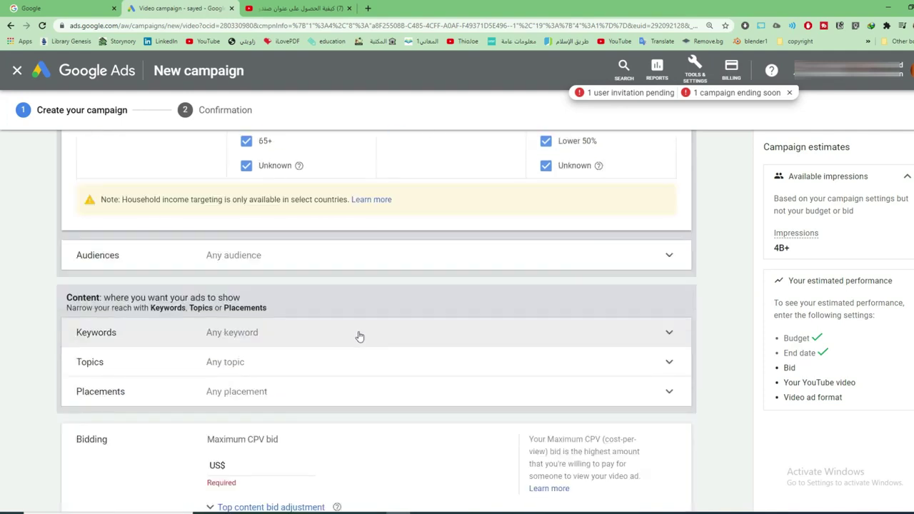
Target PC gamers, Social Media Enthusiasts, High-End Computer Aficionados and Audio streaming subscription services
{"action": "left_click", "coordinate": [256, 257]}
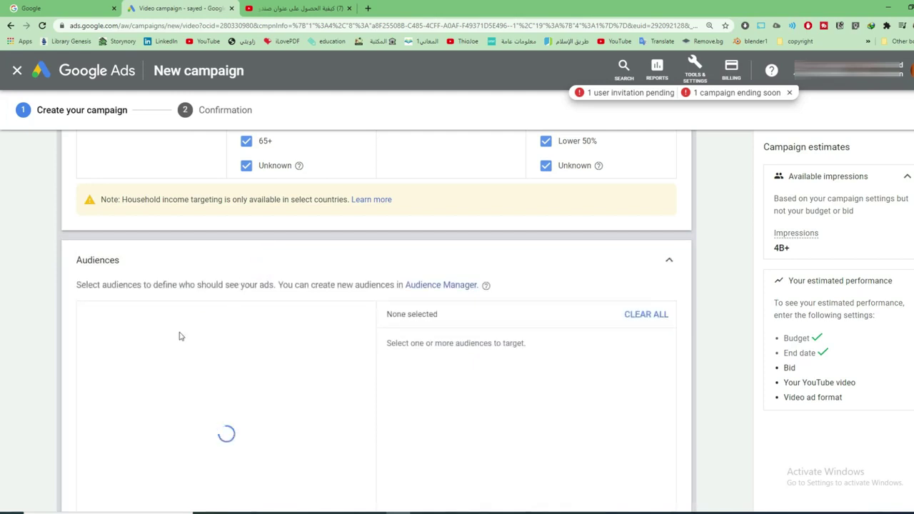
{"action": "scroll", "coordinate": [179, 336], "scroll_direction": "down", "scroll_amount": 2}
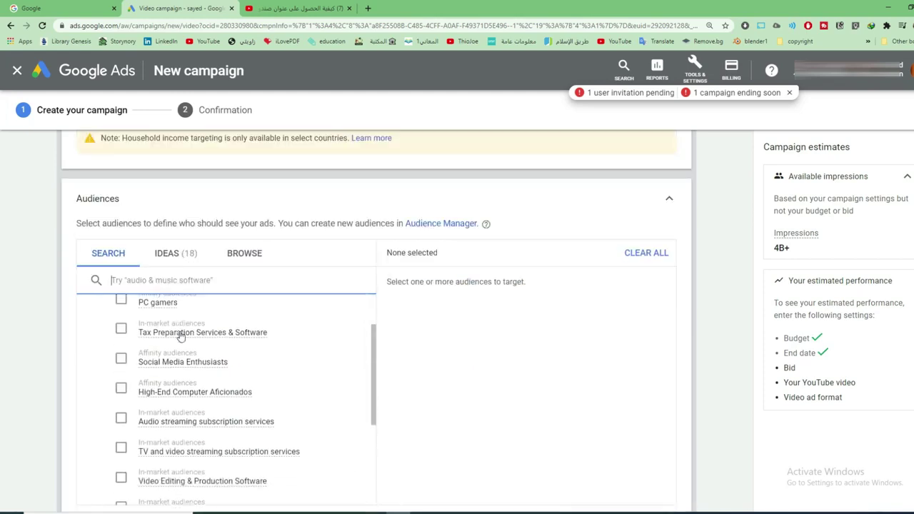
{"action": "scroll", "coordinate": [180, 335], "scroll_direction": "down", "scroll_amount": 1}
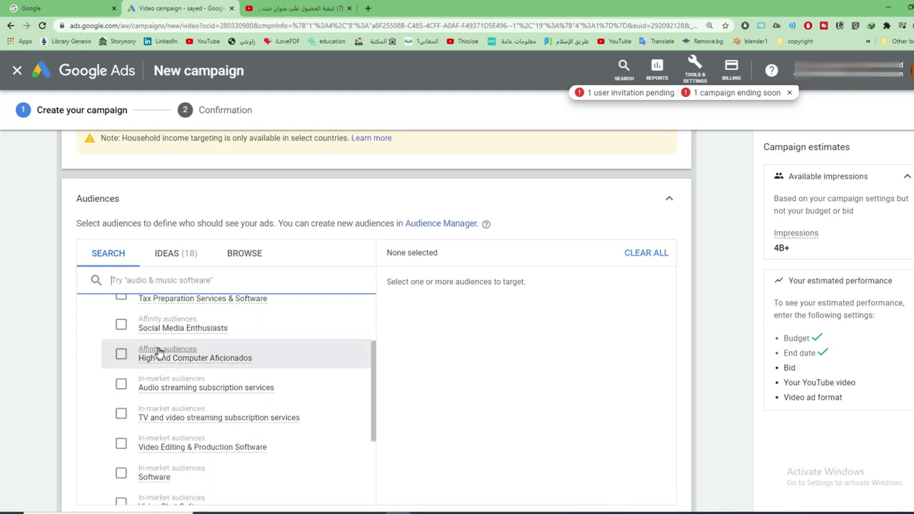
{"action": "scroll", "coordinate": [143, 346], "scroll_direction": "up", "scroll_amount": 3}
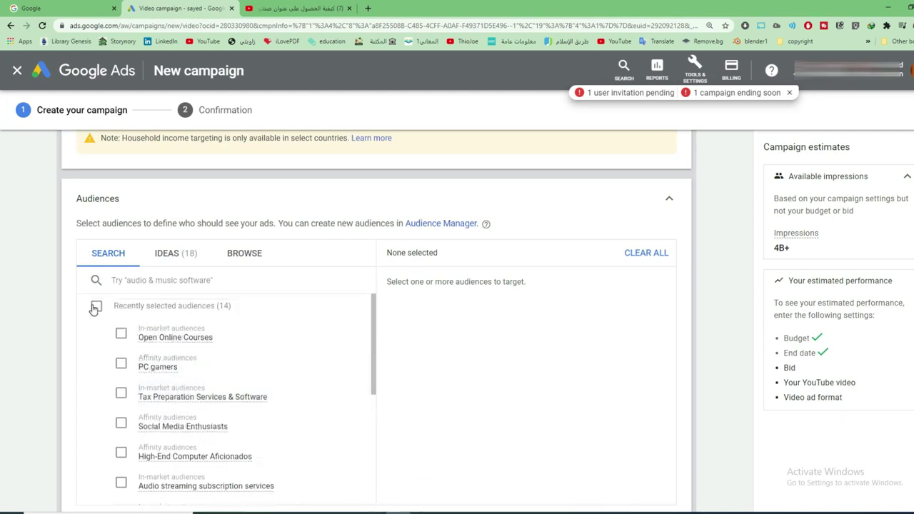
{"action": "left_click", "coordinate": [95, 307]}
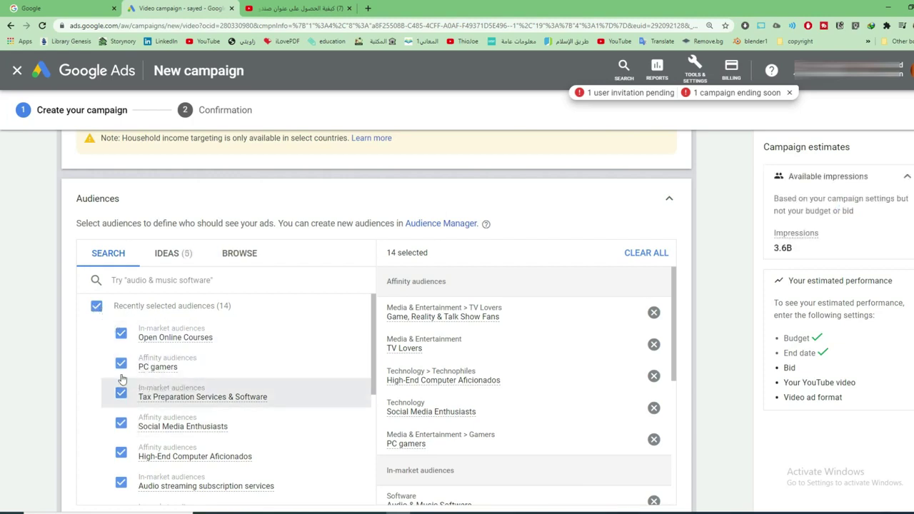
{"action": "left_click", "coordinate": [96, 306]}
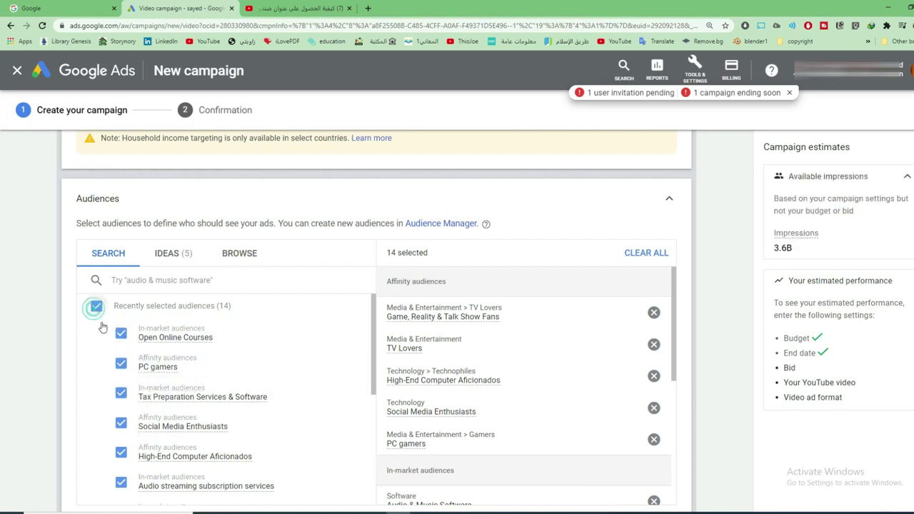
{"action": "left_click", "coordinate": [121, 364]}
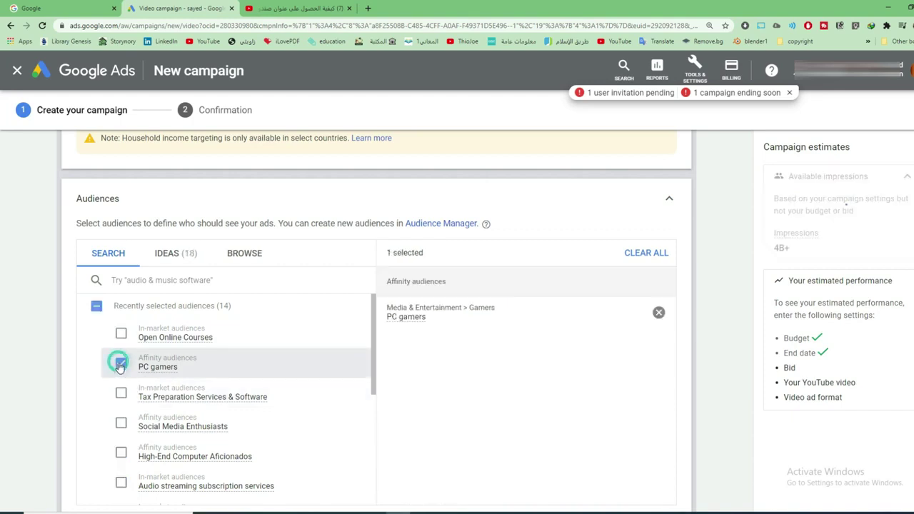
{"action": "left_click", "coordinate": [120, 427]}
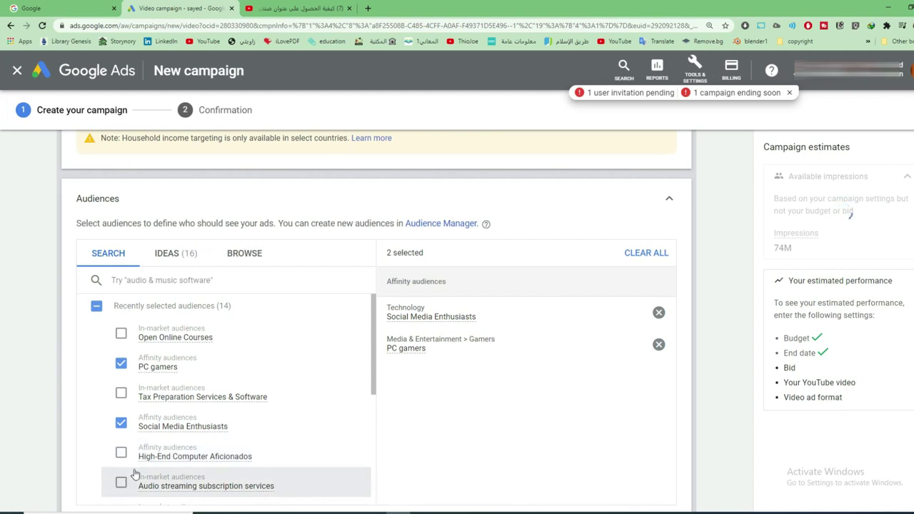
{"action": "left_click", "coordinate": [121, 452]}
{"action": "left_click", "coordinate": [121, 482]}
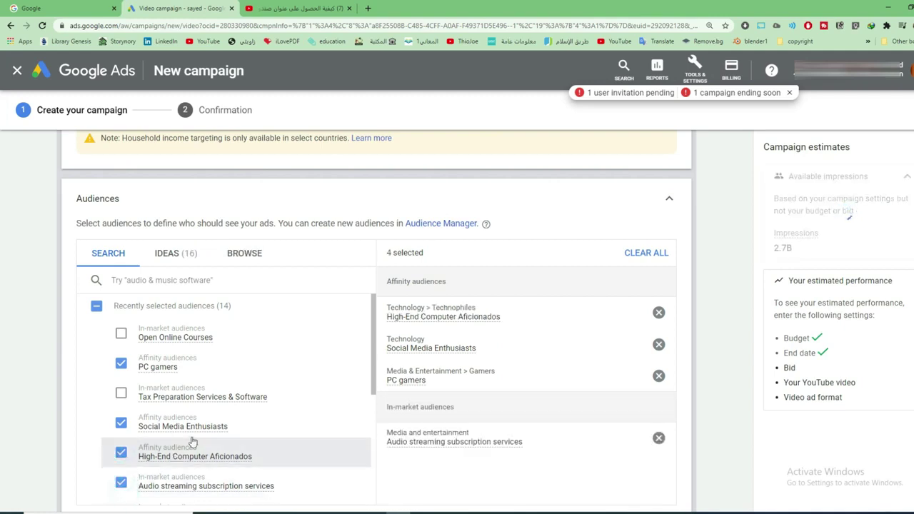
Add TV and video streaming services, Software, Video Chat, Video Editing and Video game streaming audiences
{"action": "scroll", "coordinate": [191, 442], "scroll_direction": "down", "scroll_amount": 2}
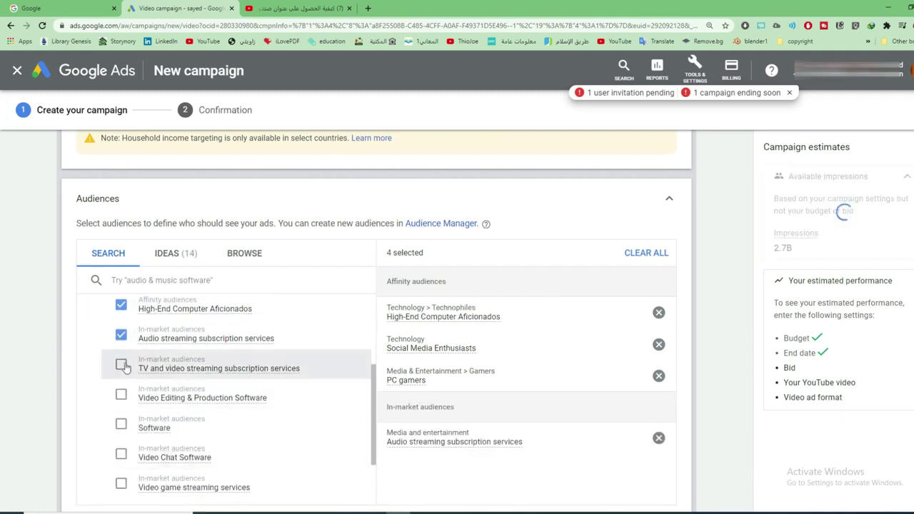
{"action": "left_click", "coordinate": [121, 365]}
{"action": "left_click", "coordinate": [121, 424]}
{"action": "left_click", "coordinate": [121, 453]}
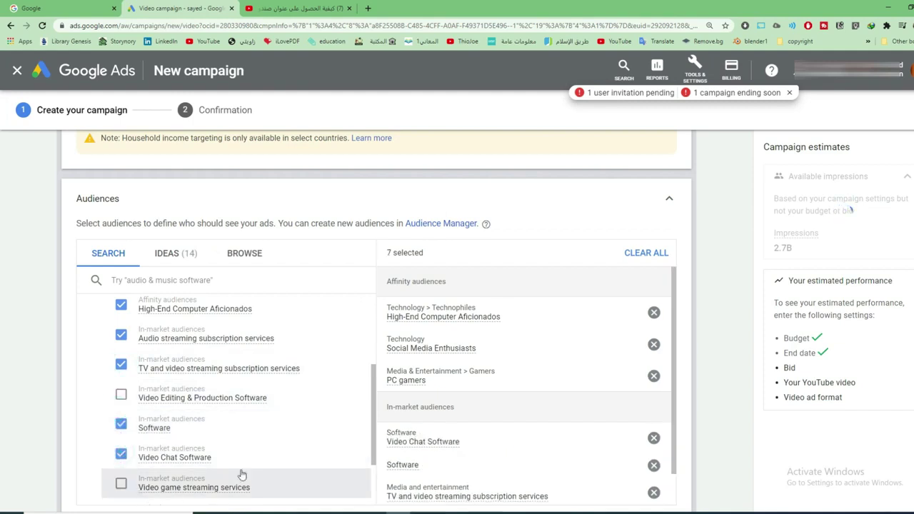
{"action": "left_click", "coordinate": [121, 394]}
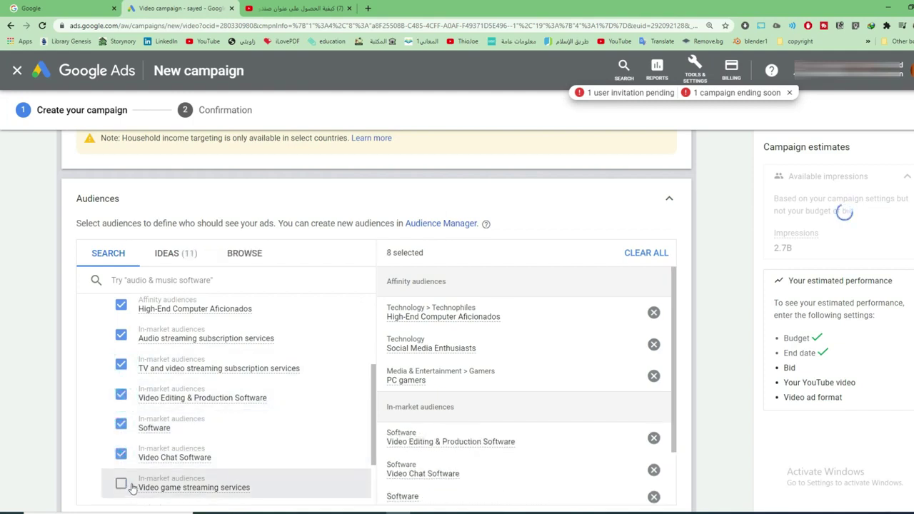
{"action": "left_click", "coordinate": [122, 484]}
Add Audio & Music Software, TV Lovers and Game, Reality & Talk Show Fans audiences
{"action": "left_click", "coordinate": [96, 280]}
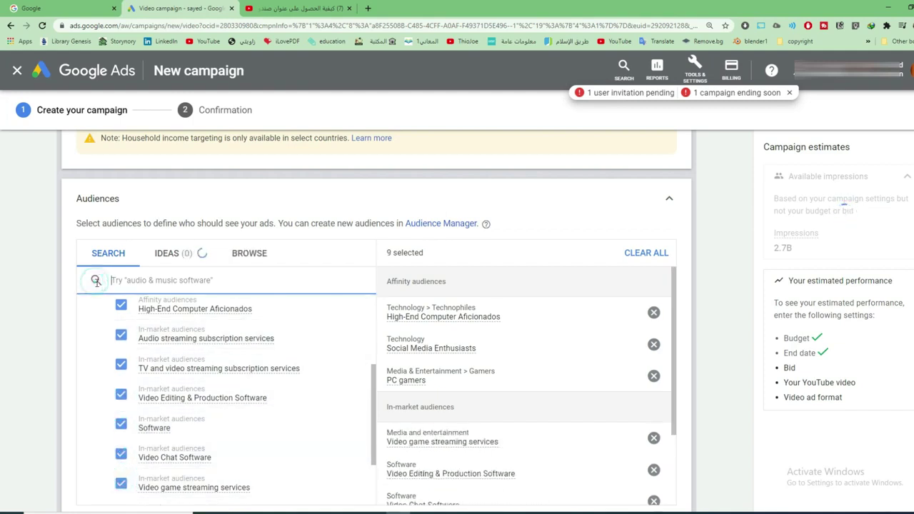
{"action": "scroll", "coordinate": [96, 279], "scroll_direction": "up", "scroll_amount": 1}
{"action": "scroll", "coordinate": [144, 397], "scroll_direction": "down", "scroll_amount": 1}
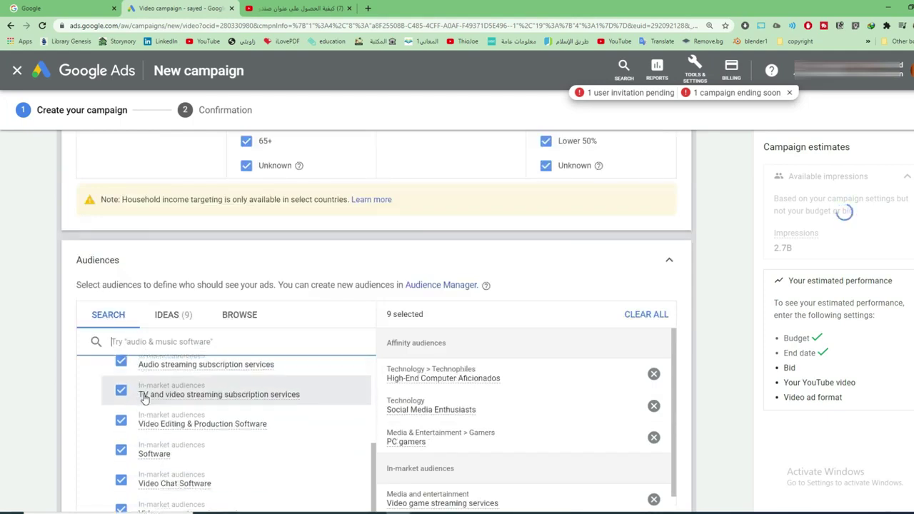
{"action": "scroll", "coordinate": [144, 399], "scroll_direction": "down", "scroll_amount": 3}
{"action": "left_click", "coordinate": [120, 443]}
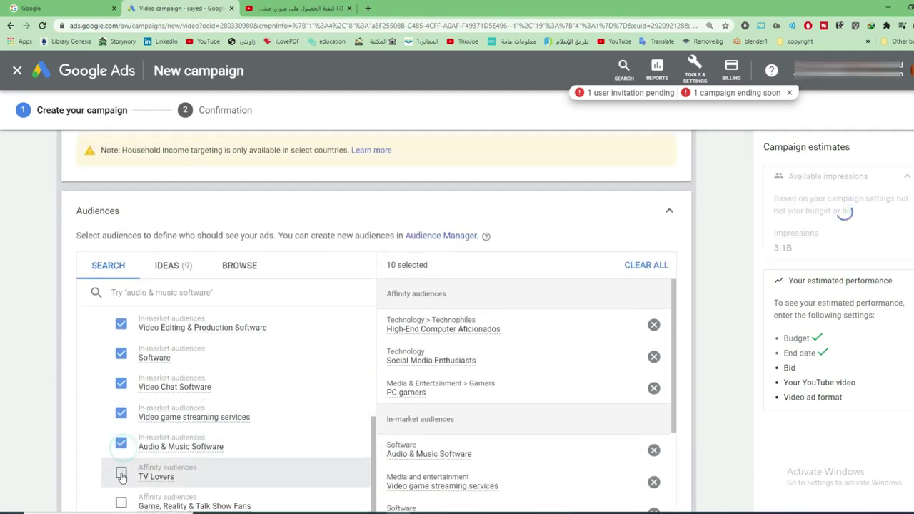
{"action": "left_click", "coordinate": [122, 474]}
{"action": "scroll", "coordinate": [218, 424], "scroll_direction": "down", "scroll_amount": 2}
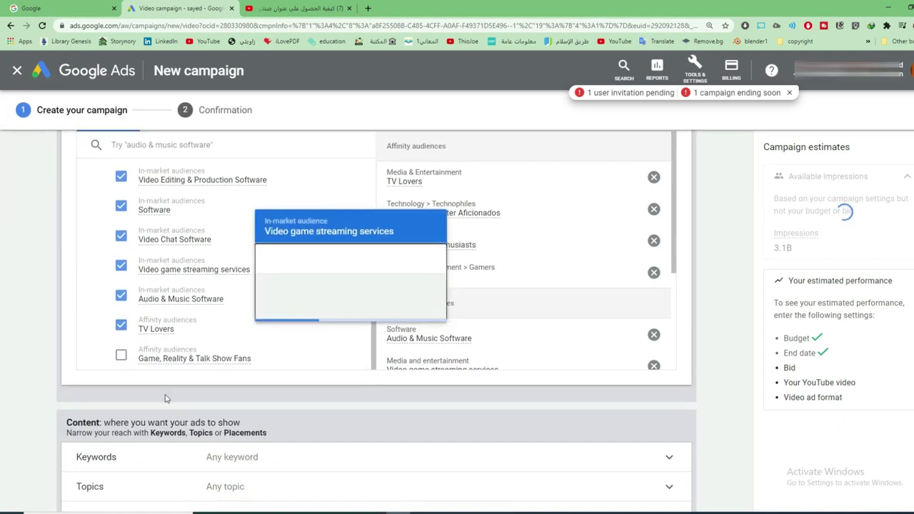
{"action": "left_click", "coordinate": [121, 357]}
{"action": "scroll", "coordinate": [241, 341], "scroll_direction": "down", "scroll_amount": 2}
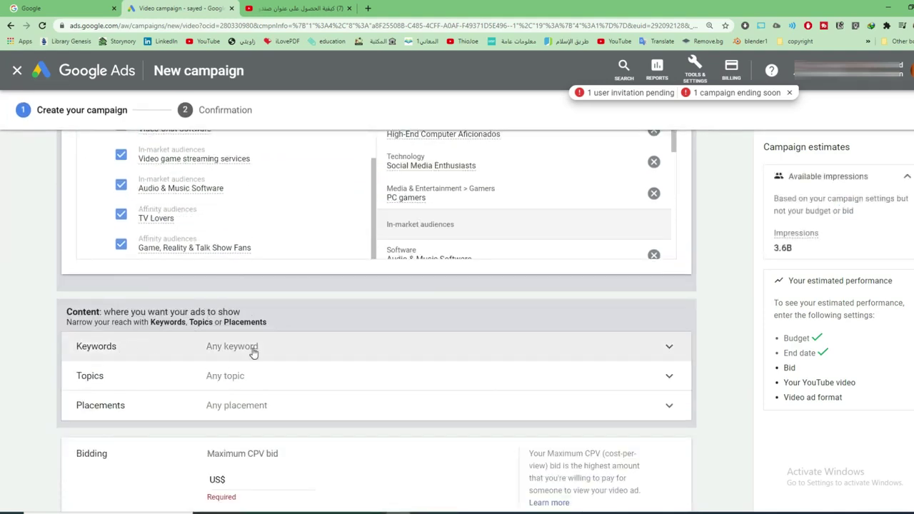
Enter additional Arabic keywords one per line, bringing the ad group to eight keywords
{"action": "left_click", "coordinate": [252, 349]}
{"action": "scroll", "coordinate": [264, 360], "scroll_direction": "down", "scroll_amount": 1}
{"action": "left_click", "coordinate": [200, 365]}
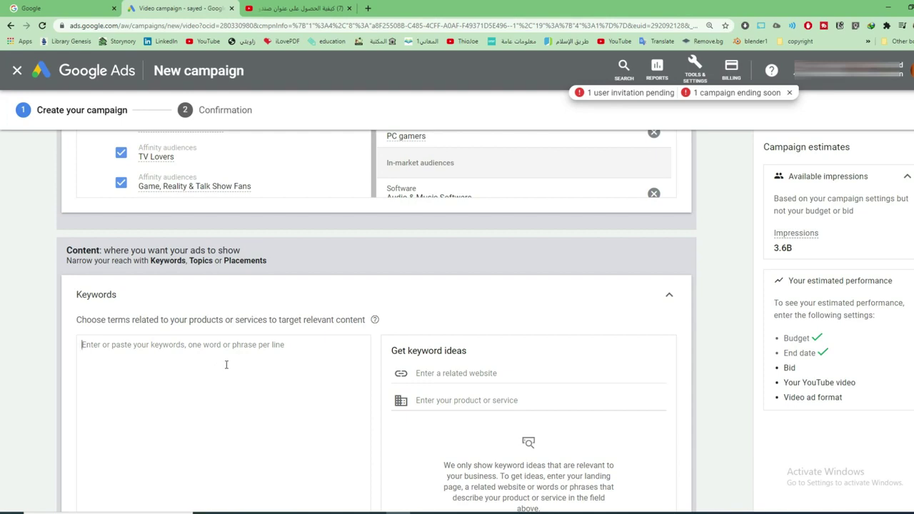
{"action": "type", "text": "بريد"}
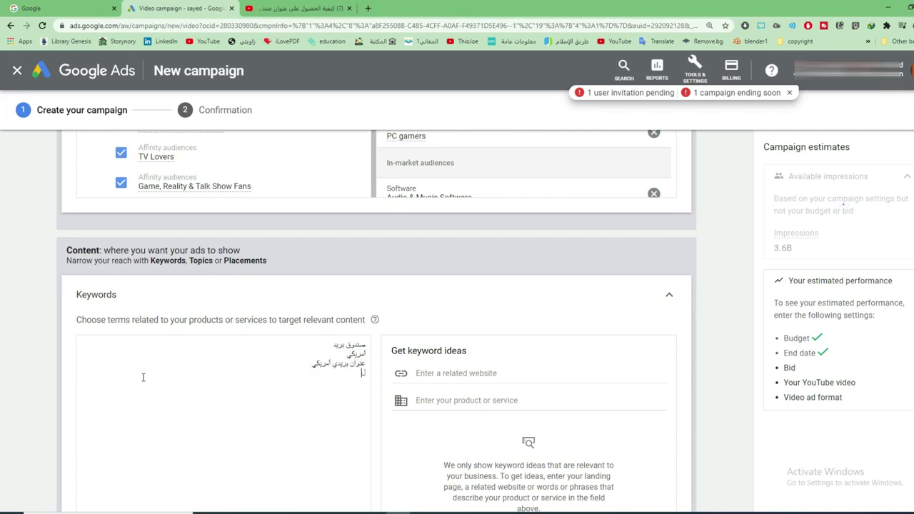
{"action": "key", "text": "BackSpace"}
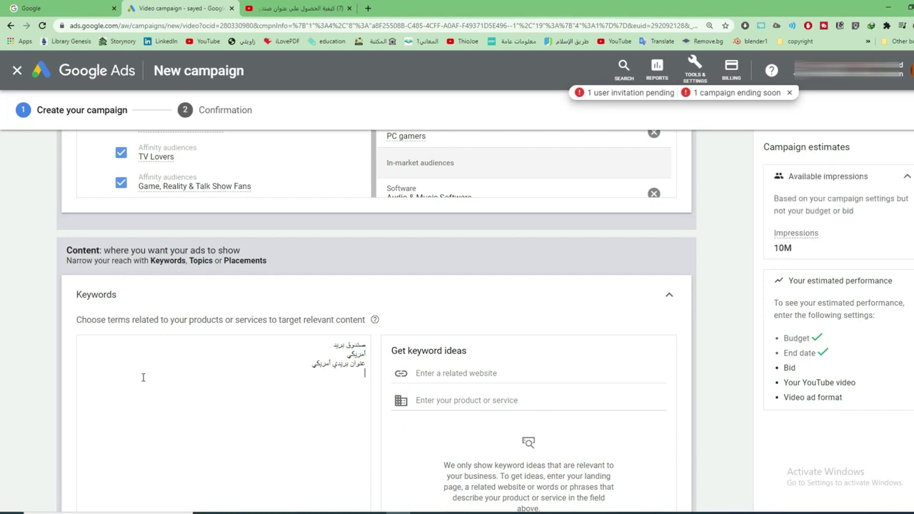
{"action": "type", "text": "عنوان أمريكي"}
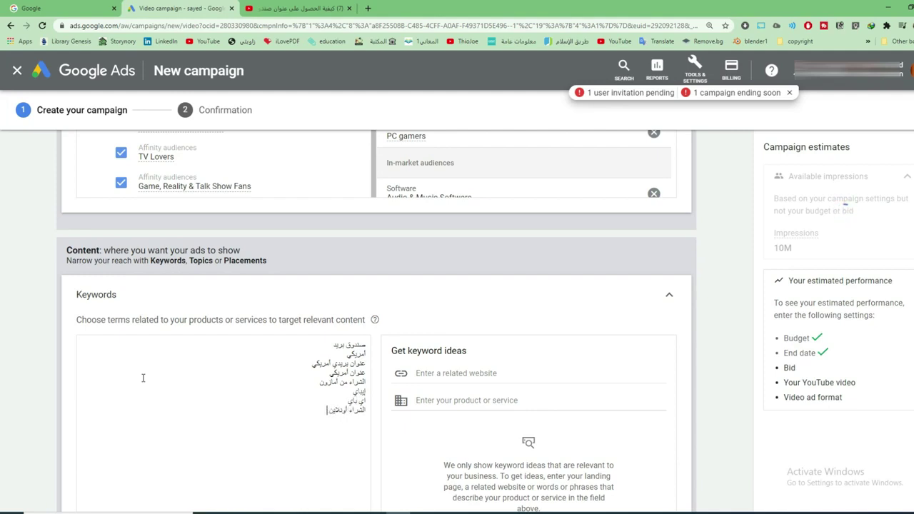
{"action": "scroll", "coordinate": [502, 341], "scroll_direction": "down", "scroll_amount": 3}
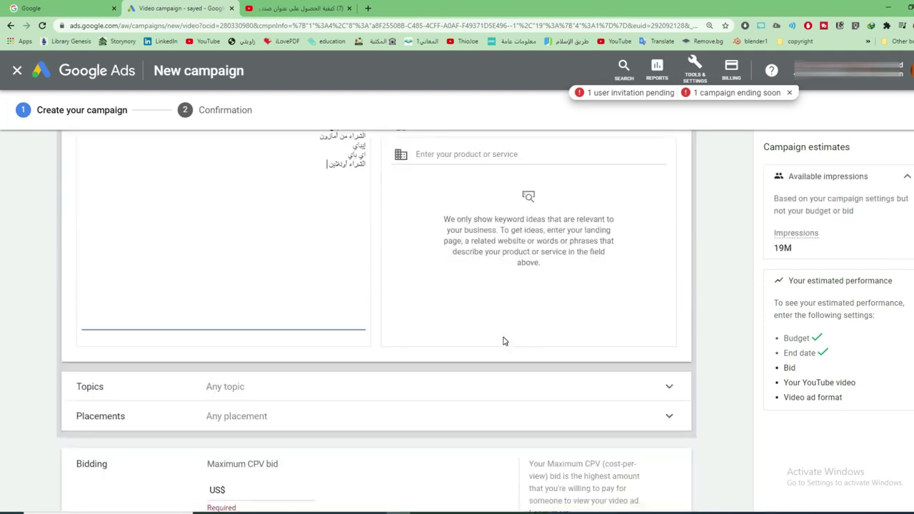
{"action": "scroll", "coordinate": [502, 341], "scroll_direction": "down", "scroll_amount": 2}
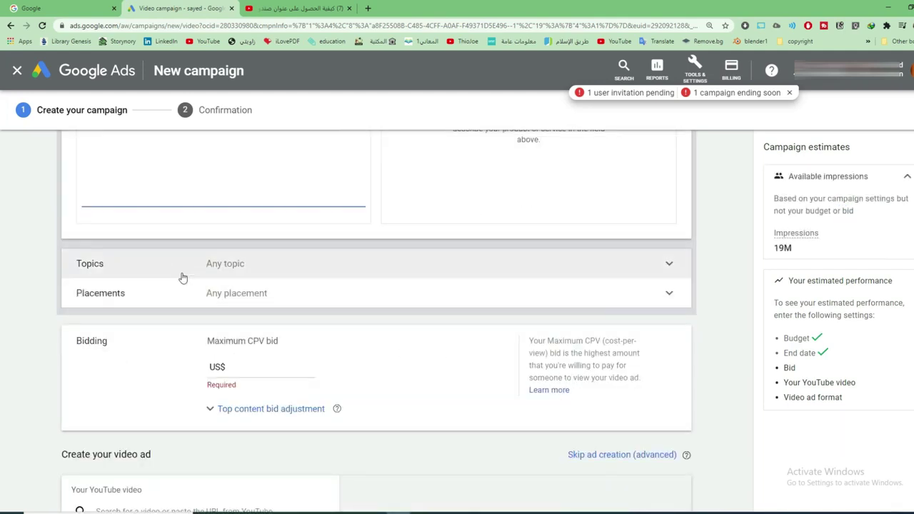
Expand Topics and tick Computers & Electronics, Finance, Food & Drink and Games
{"action": "left_click", "coordinate": [291, 271]}
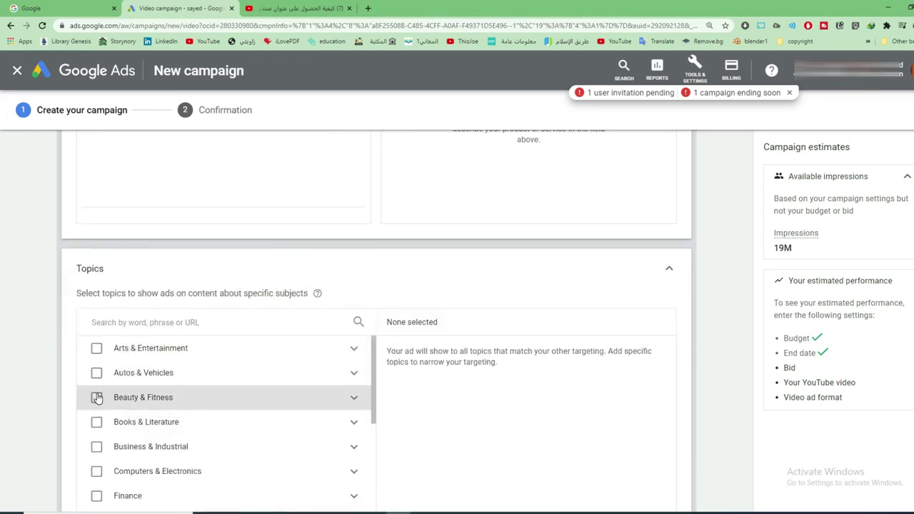
{"action": "scroll", "coordinate": [98, 397], "scroll_direction": "down", "scroll_amount": 1}
{"action": "scroll", "coordinate": [98, 405], "scroll_direction": "down", "scroll_amount": 3}
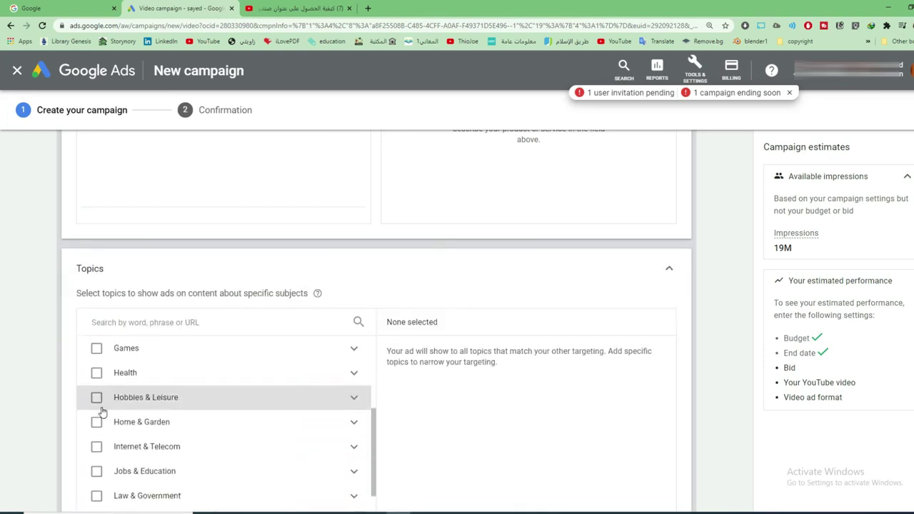
{"action": "scroll", "coordinate": [101, 410], "scroll_direction": "up", "scroll_amount": 4}
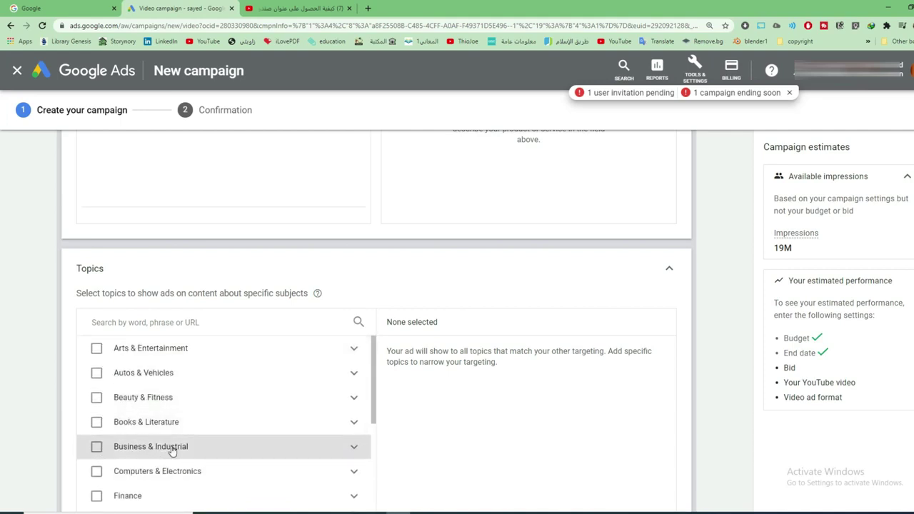
{"action": "scroll", "coordinate": [172, 450], "scroll_direction": "down", "scroll_amount": 1}
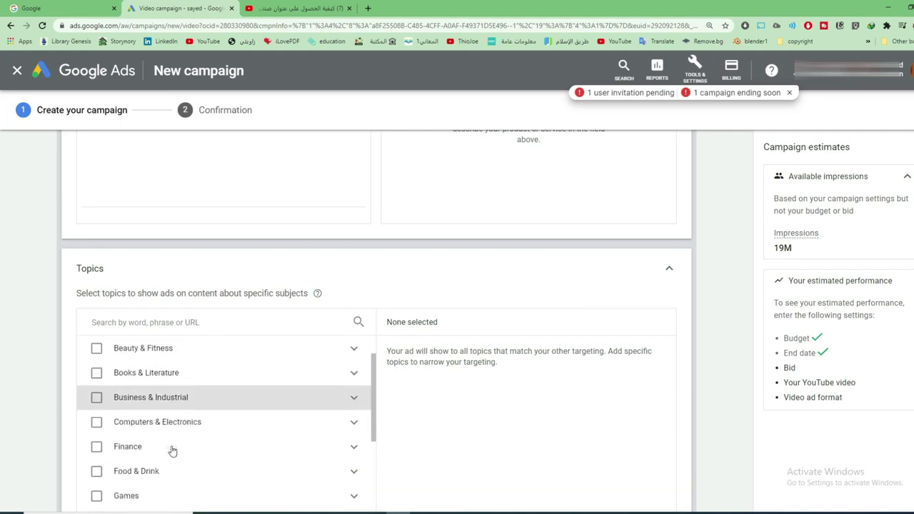
{"action": "left_click", "coordinate": [96, 424]}
{"action": "left_click", "coordinate": [97, 447]}
{"action": "left_click", "coordinate": [96, 472]}
{"action": "scroll", "coordinate": [106, 460], "scroll_direction": "down", "scroll_amount": 1}
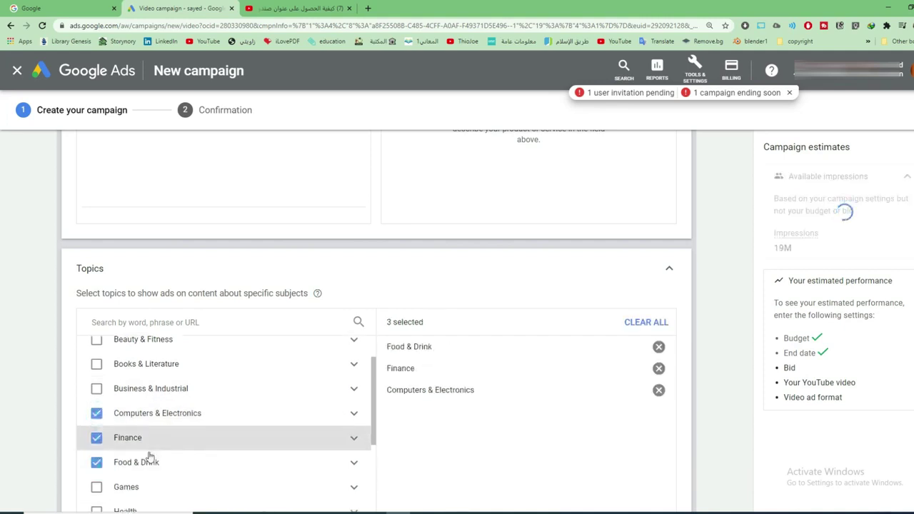
{"action": "left_click", "coordinate": [96, 448]}
{"action": "scroll", "coordinate": [165, 464], "scroll_direction": "down", "scroll_amount": 4}
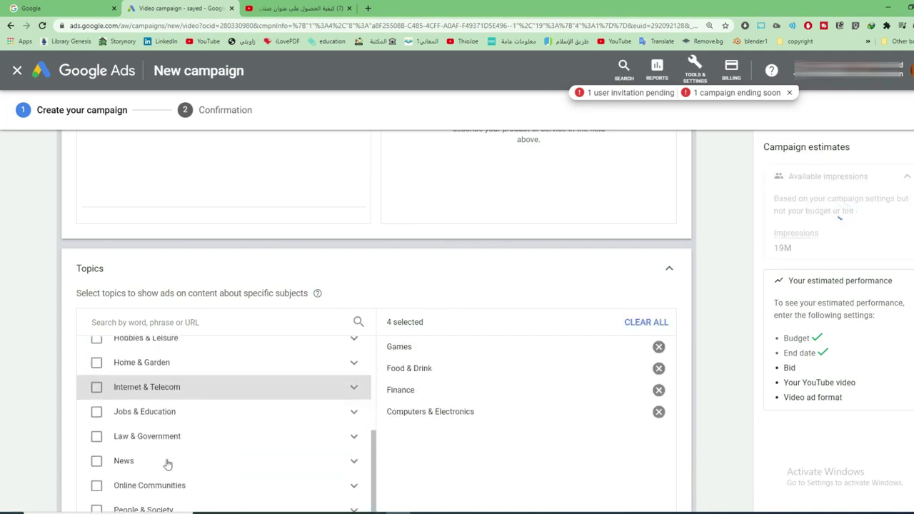
{"action": "scroll", "coordinate": [166, 464], "scroll_direction": "down", "scroll_amount": 2}
{"action": "scroll", "coordinate": [167, 464], "scroll_direction": "up", "scroll_amount": 9}
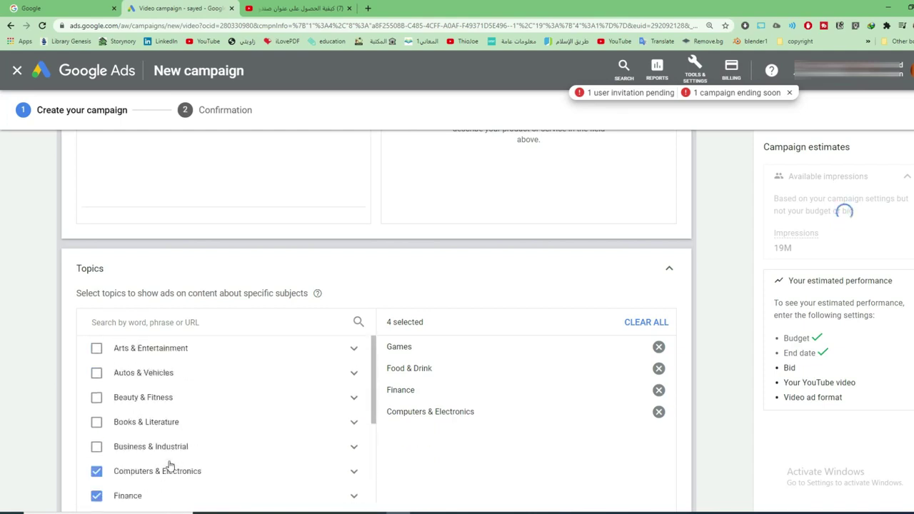
{"action": "scroll", "coordinate": [326, 387], "scroll_direction": "down", "scroll_amount": 3}
{"action": "scroll", "coordinate": [457, 386], "scroll_direction": "up", "scroll_amount": 2}
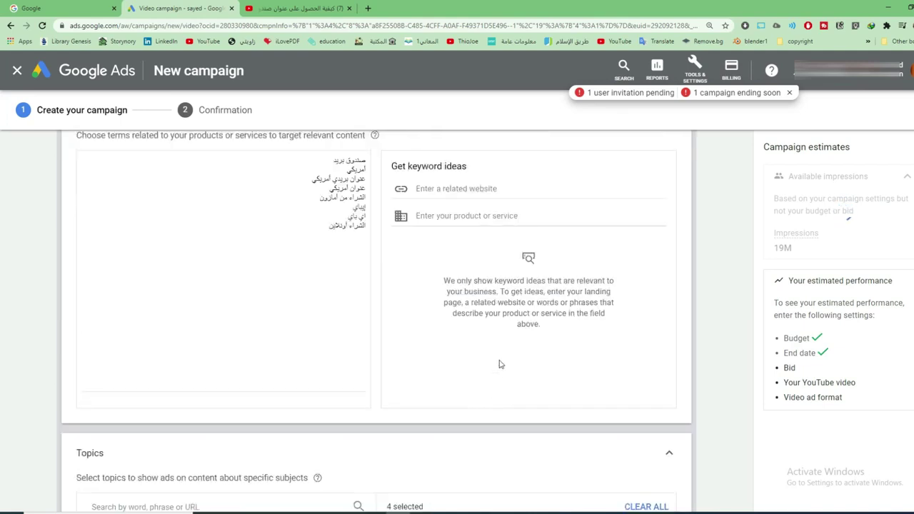
Get ideas for الشراء and add الشراء, شراء المنتجات, الشراء من الانترنت, شراء اون لاين, مواقع الشراء
{"action": "left_click", "coordinate": [477, 220]}
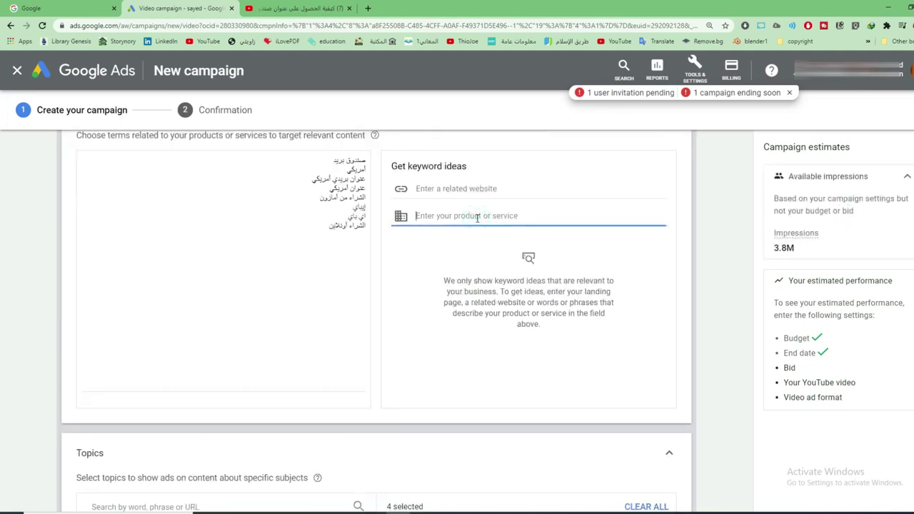
{"action": "type", "text": "الشراء"}
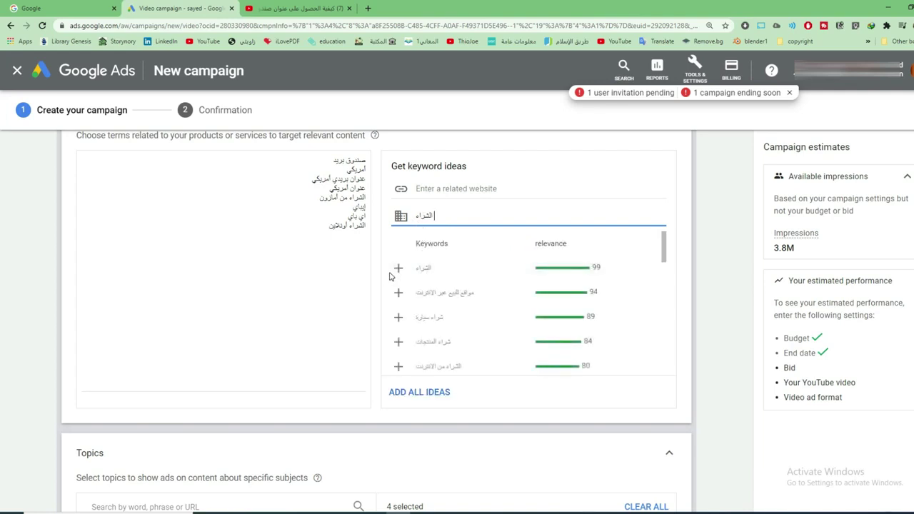
{"action": "left_click", "coordinate": [397, 268]}
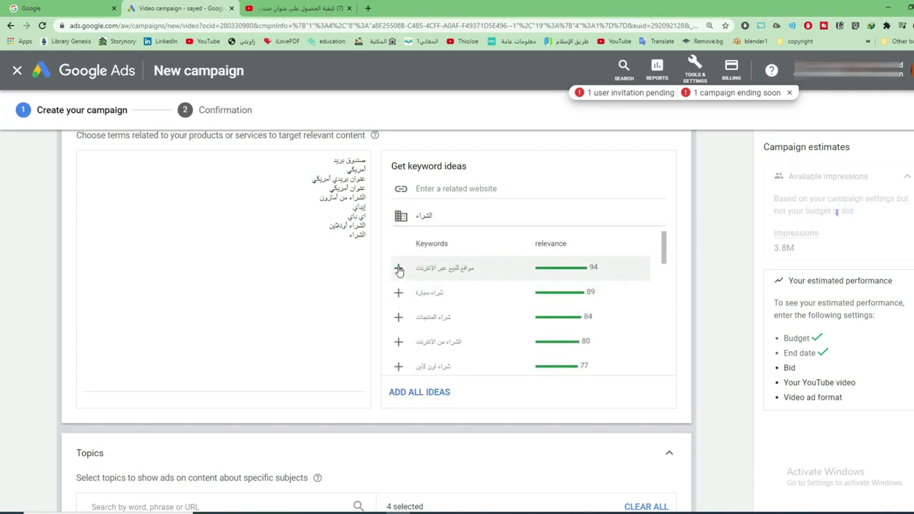
{"action": "left_click", "coordinate": [398, 269]}
{"action": "left_click", "coordinate": [398, 293]}
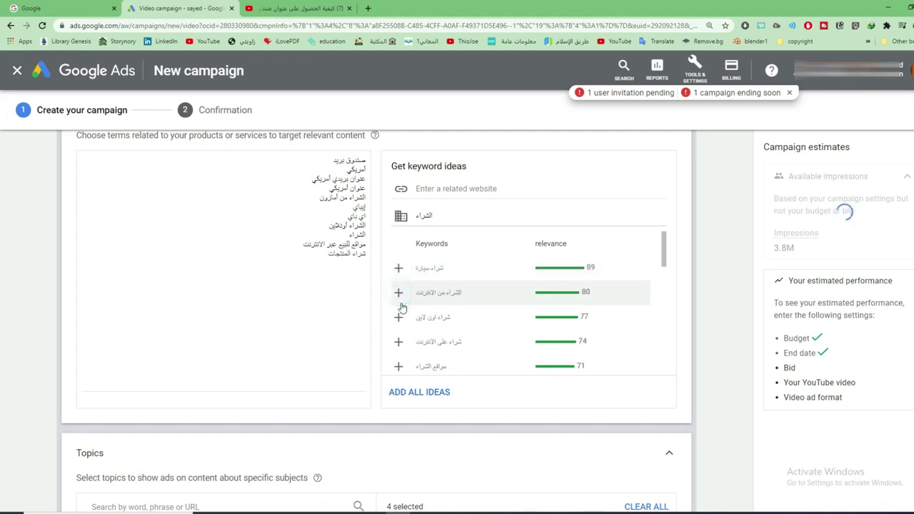
{"action": "left_click", "coordinate": [399, 294]}
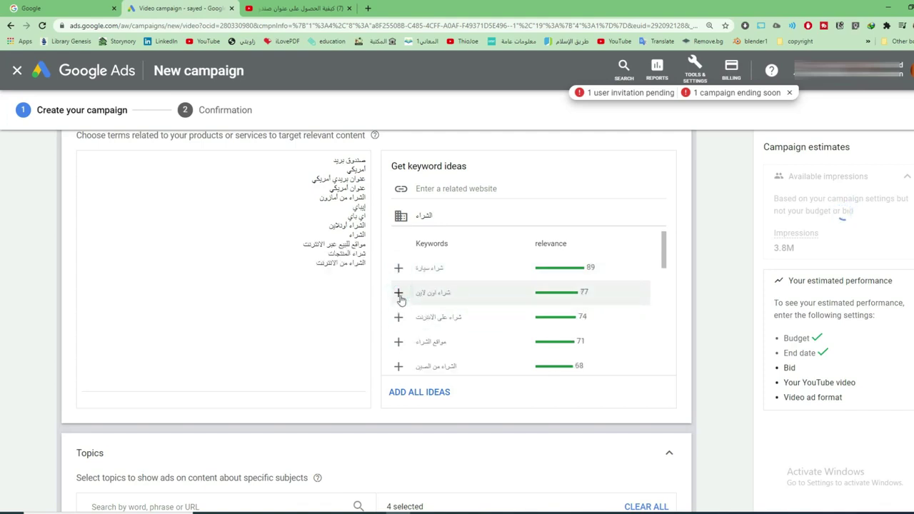
{"action": "left_click", "coordinate": [399, 294]}
{"action": "left_click", "coordinate": [400, 319]}
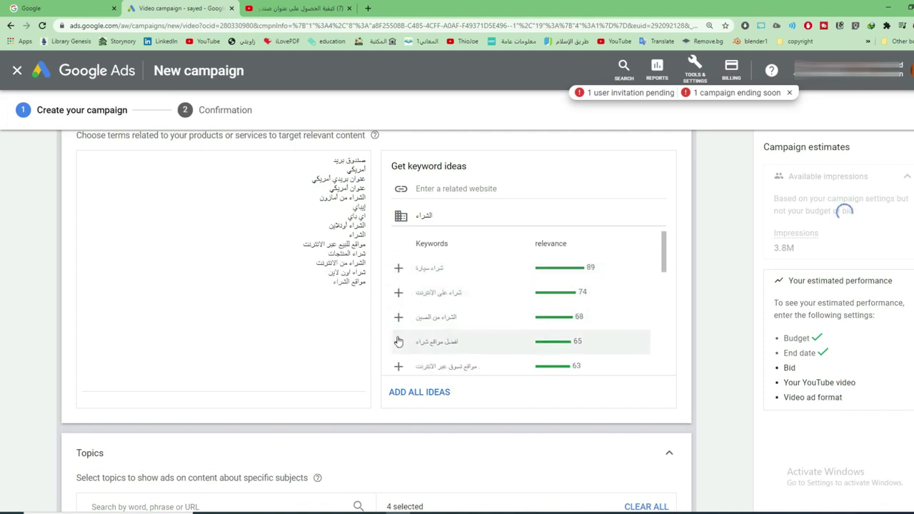
Add six more suggested keyword ideas, raising estimated impressions to 37M
{"action": "left_click", "coordinate": [398, 318]}
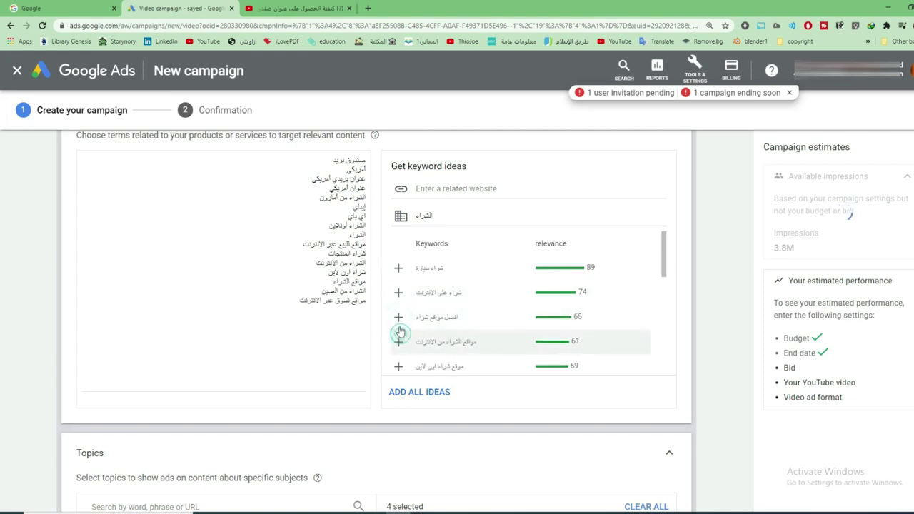
{"action": "left_click", "coordinate": [398, 341]}
{"action": "left_click", "coordinate": [397, 317]}
{"action": "left_click", "coordinate": [400, 338]}
{"action": "left_click", "coordinate": [399, 317]}
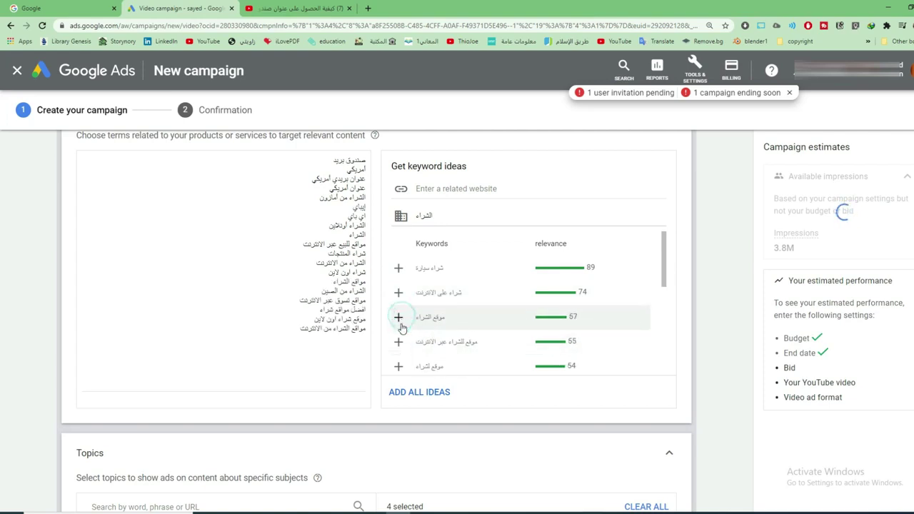
{"action": "left_click", "coordinate": [401, 340]}
{"action": "scroll", "coordinate": [495, 326], "scroll_direction": "down", "scroll_amount": 2}
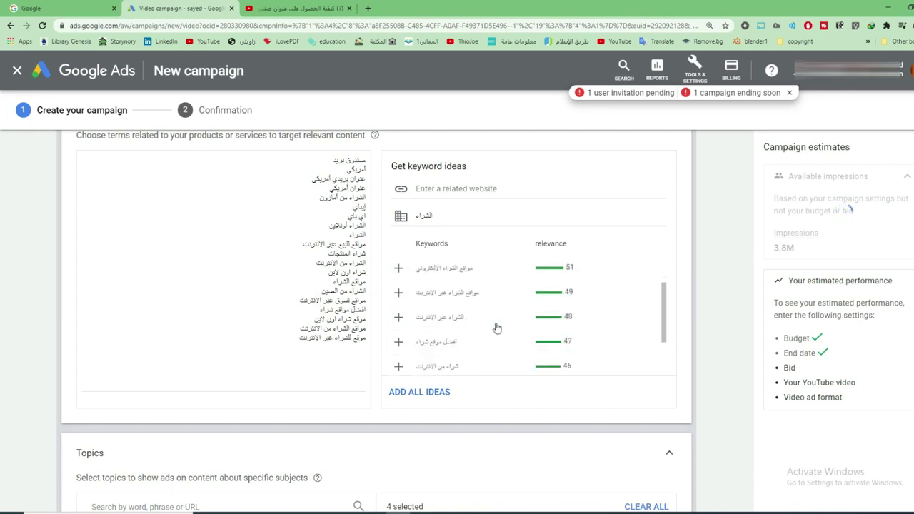
{"action": "scroll", "coordinate": [520, 363], "scroll_direction": "down", "scroll_amount": 4}
{"action": "scroll", "coordinate": [521, 365], "scroll_direction": "down", "scroll_amount": 3}
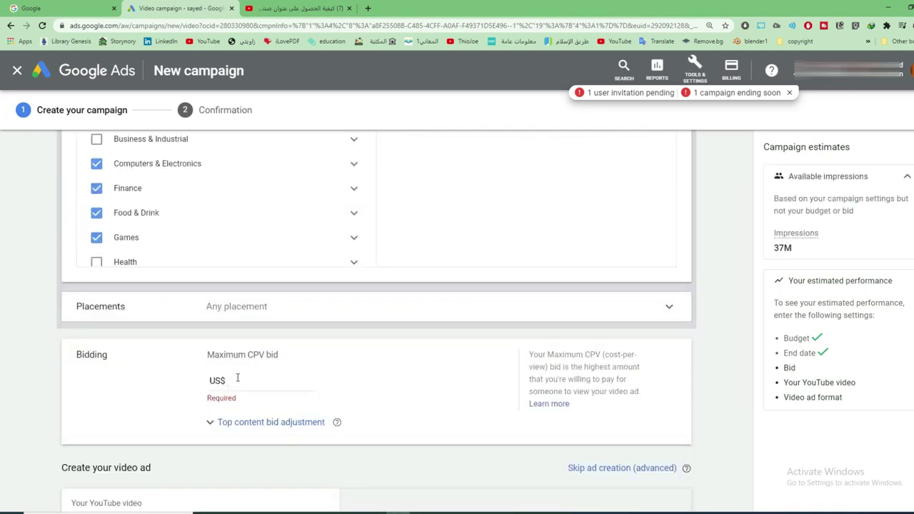
Enter a maximum CPV bid, settling temporarily on 0.10
{"action": "left_click", "coordinate": [238, 378]}
{"action": "type", "text": "0.00"}
{"action": "key", "text": "BackSpace"}
{"action": "type", "text": "9"}
{"action": "key", "text": "BackSpace"}
{"action": "type", "text": "0"}
{"action": "key", "text": "BackSpace"}
{"action": "key", "text": "BackSpace"}
{"action": "type", "text": "10"}
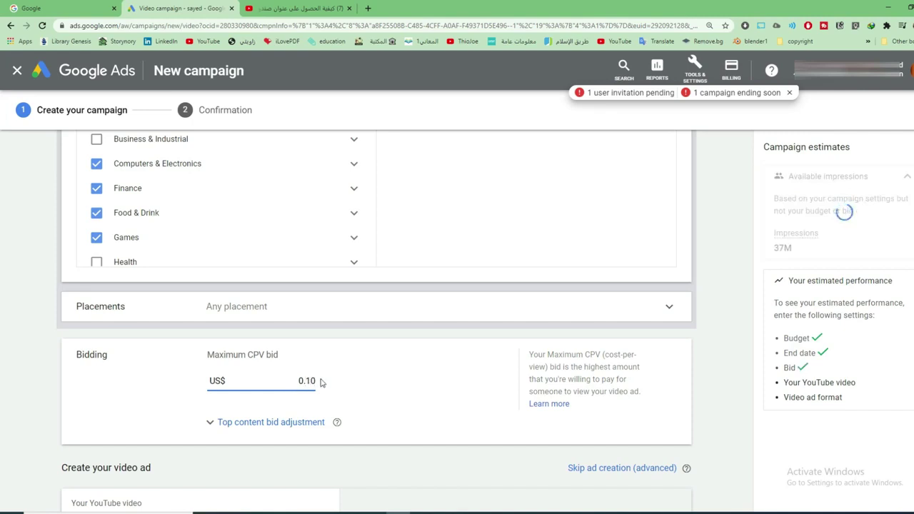
Replace the bid with US$0.03 and confirm it
{"action": "double_click", "coordinate": [309, 380]}
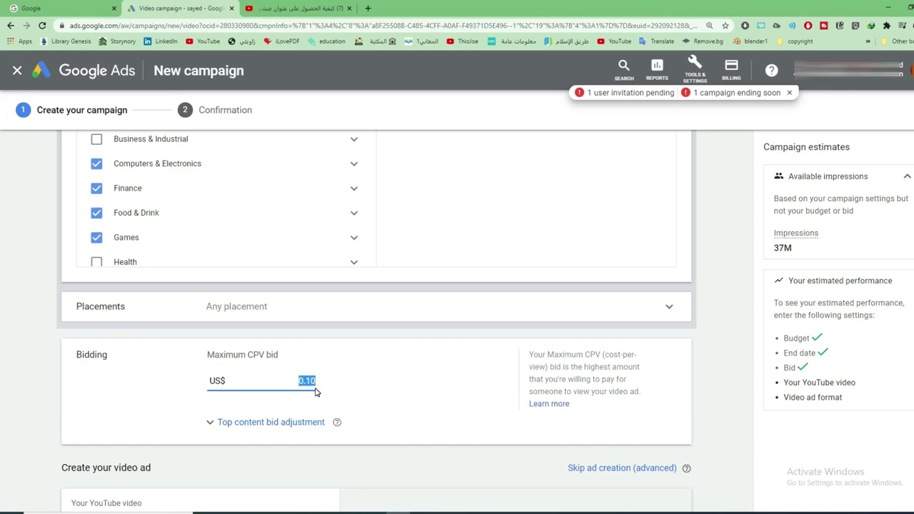
{"action": "type", "text": "0.03"}
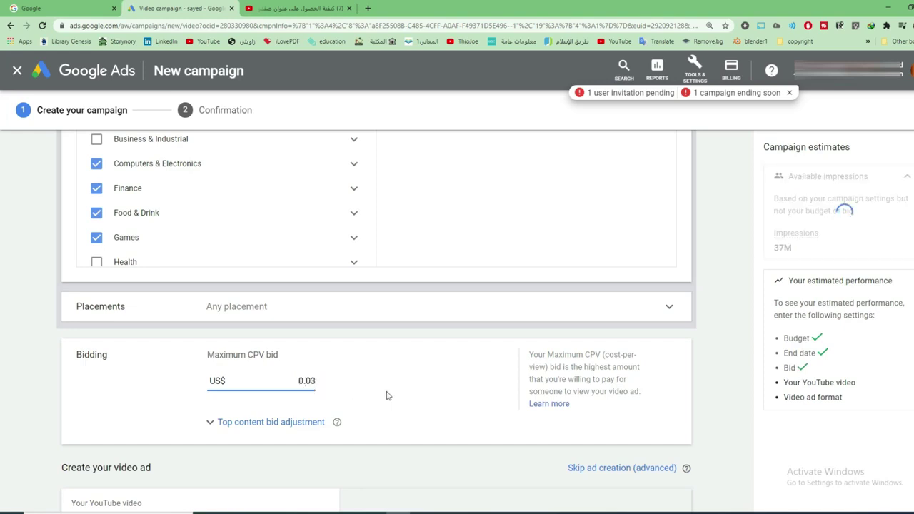
{"action": "left_click", "coordinate": [386, 392]}
{"action": "scroll", "coordinate": [388, 395], "scroll_direction": "down", "scroll_amount": 1}
{"action": "scroll", "coordinate": [389, 396], "scroll_direction": "down", "scroll_amount": 1}
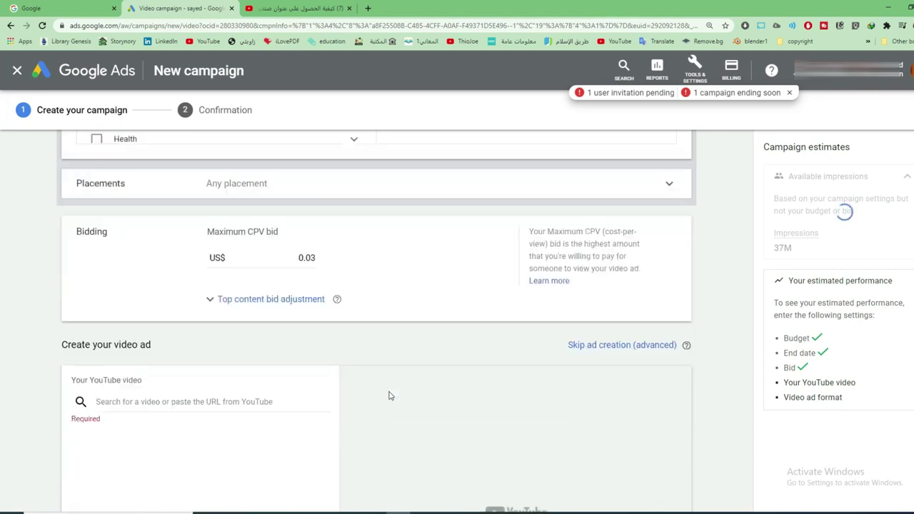
{"action": "scroll", "coordinate": [389, 395], "scroll_direction": "down", "scroll_amount": 1}
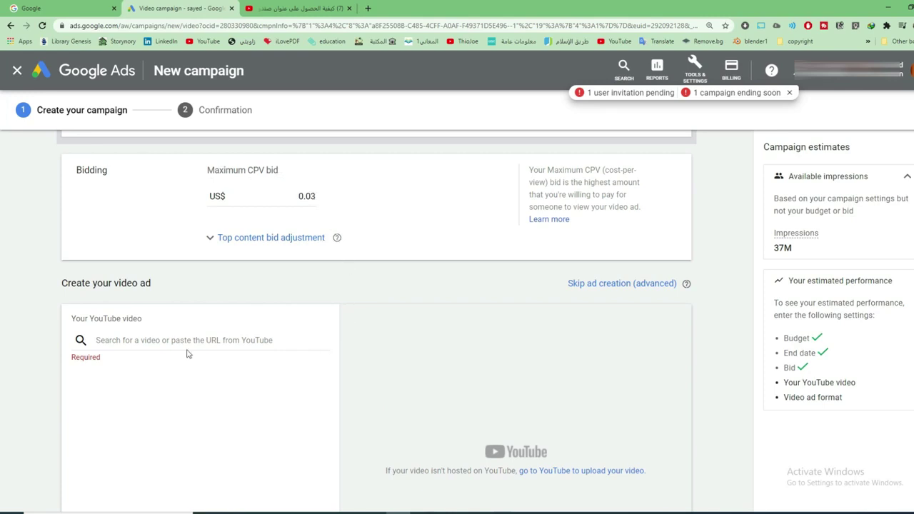
{"action": "left_click", "coordinate": [314, 197]}
{"action": "scroll", "coordinate": [406, 248], "scroll_direction": "down", "scroll_amount": 2}
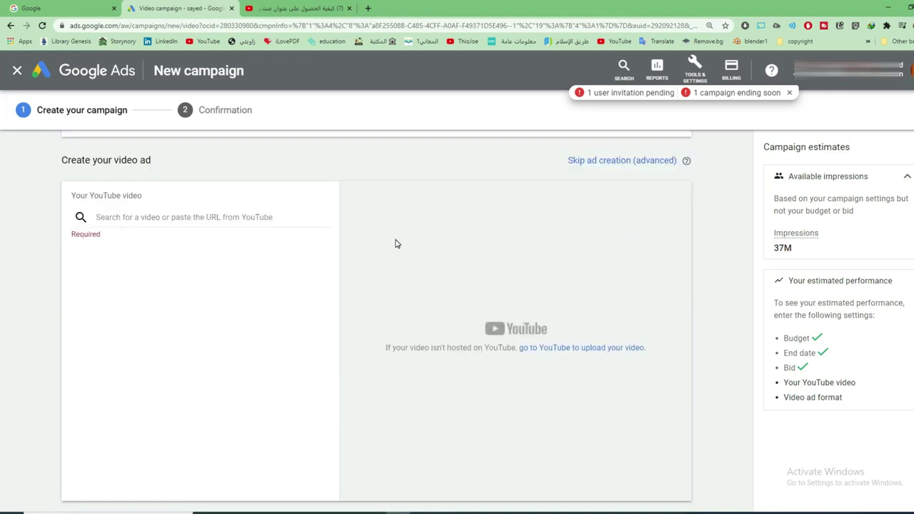
Copy the YouTube video's youtu.be share link and return to the Google Ads campaign tab
{"action": "left_click", "coordinate": [183, 217]}
{"action": "left_click", "coordinate": [292, 7]}
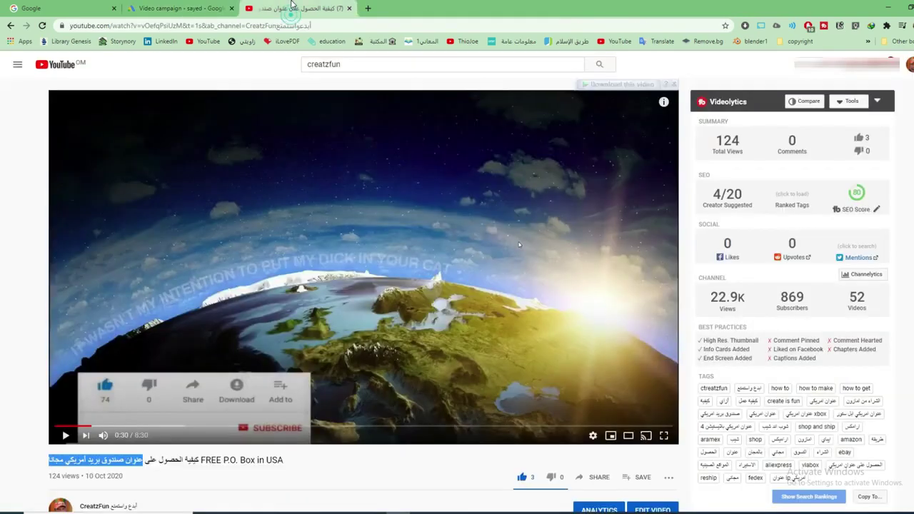
{"action": "scroll", "coordinate": [551, 453], "scroll_direction": "down", "scroll_amount": 1}
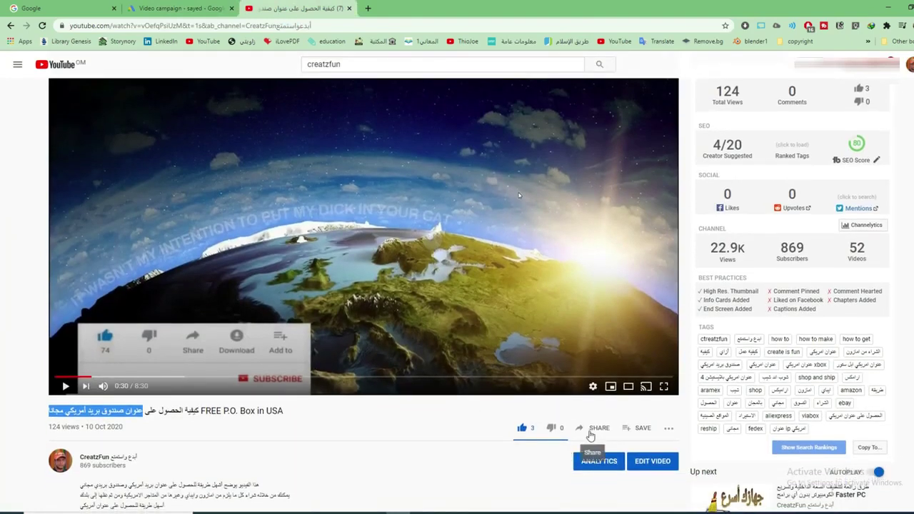
{"action": "left_click", "coordinate": [592, 428]}
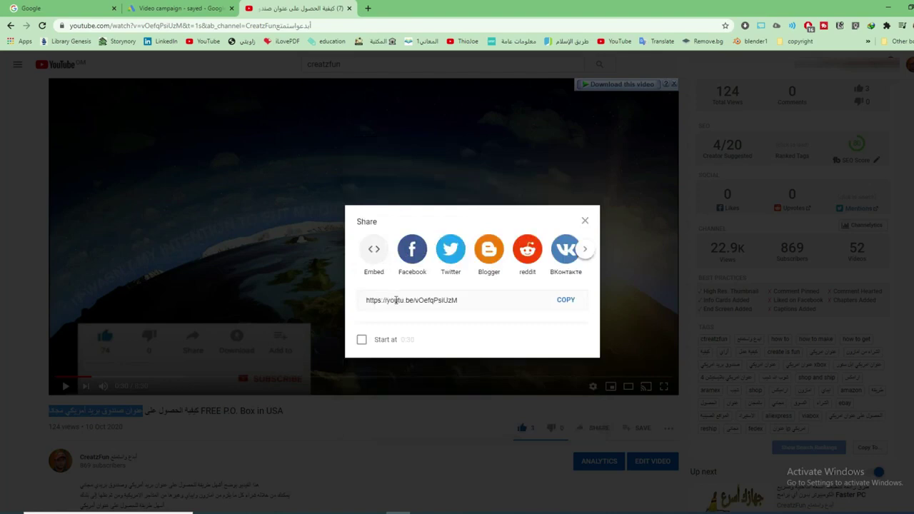
{"action": "left_click", "coordinate": [561, 304]}
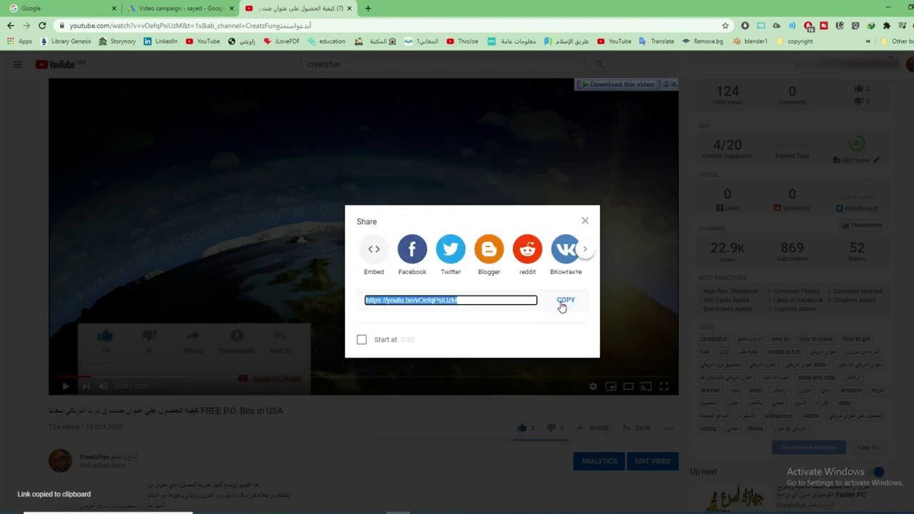
{"action": "left_click", "coordinate": [207, 9]}
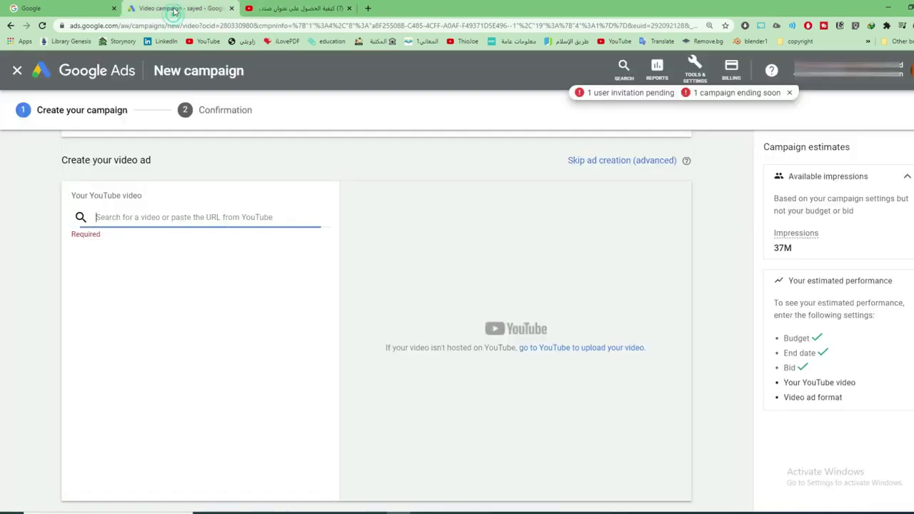
Paste the YouTube link into the video field and settle on the Video discovery ad format
{"action": "right_click", "coordinate": [184, 223]}
{"action": "left_click", "coordinate": [207, 296]}
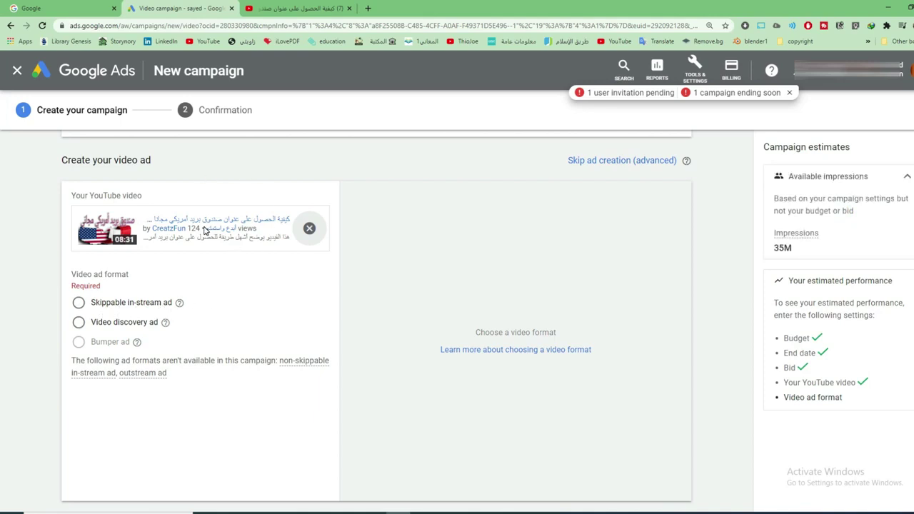
{"action": "left_click", "coordinate": [79, 323]}
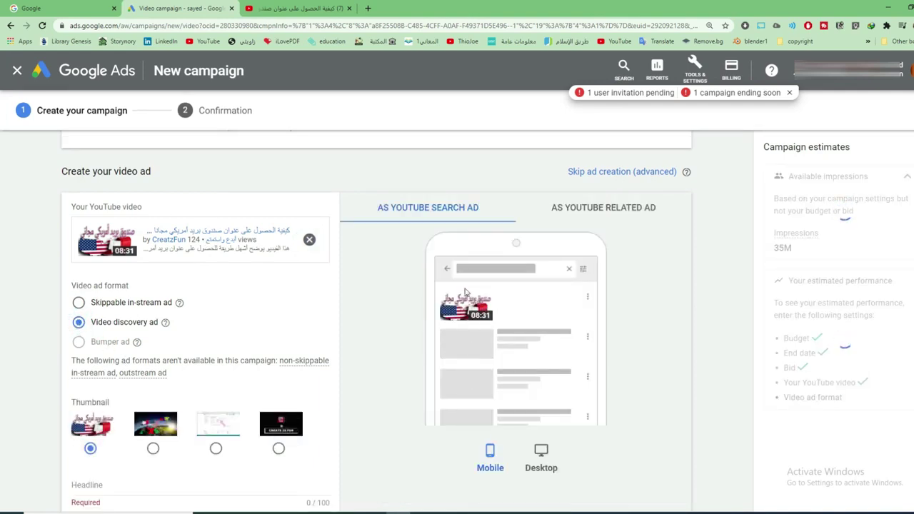
{"action": "left_click", "coordinate": [79, 303]}
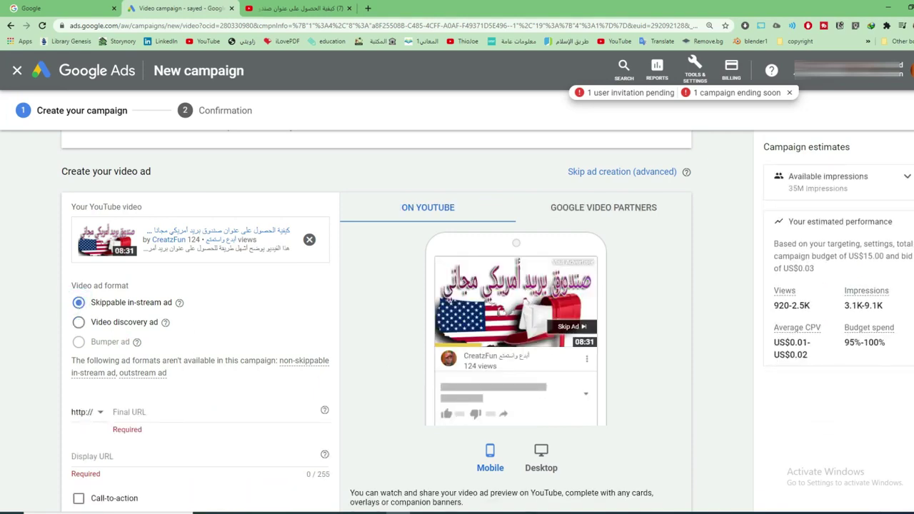
{"action": "left_click", "coordinate": [82, 324]}
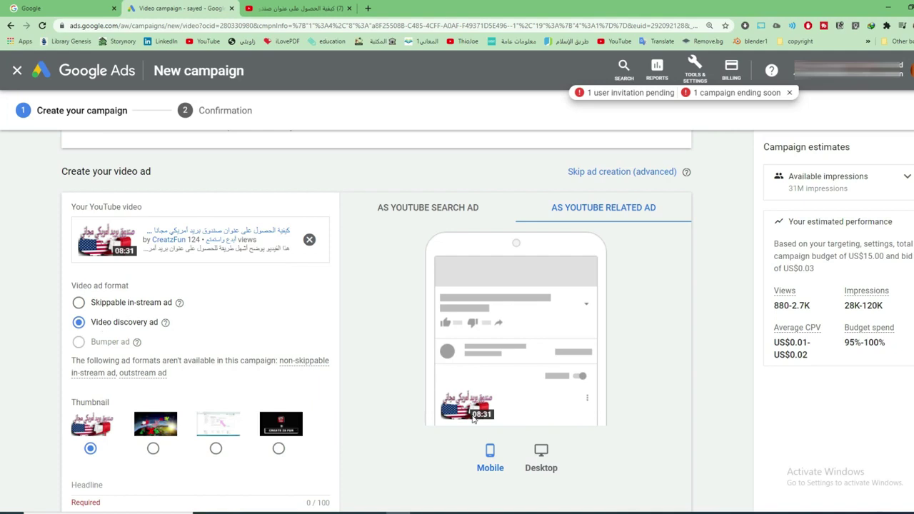
{"action": "left_click", "coordinate": [123, 305]}
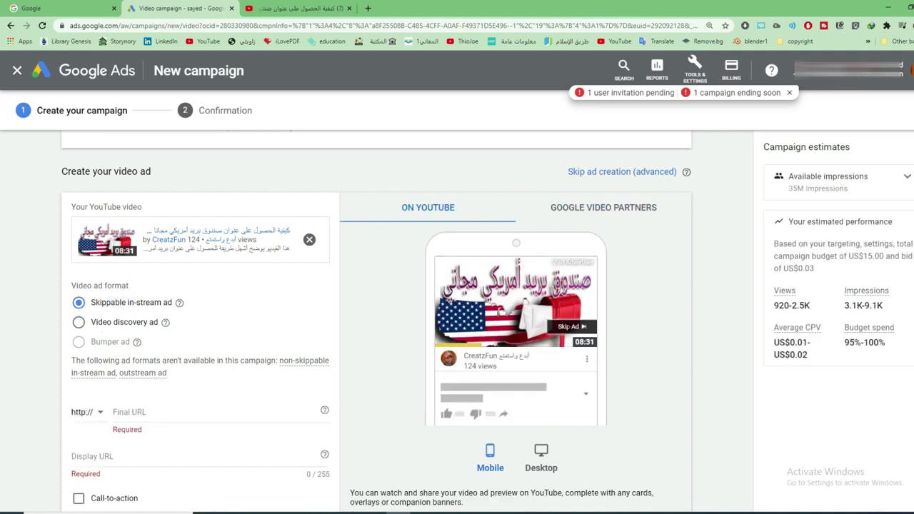
{"action": "left_click", "coordinate": [79, 322]}
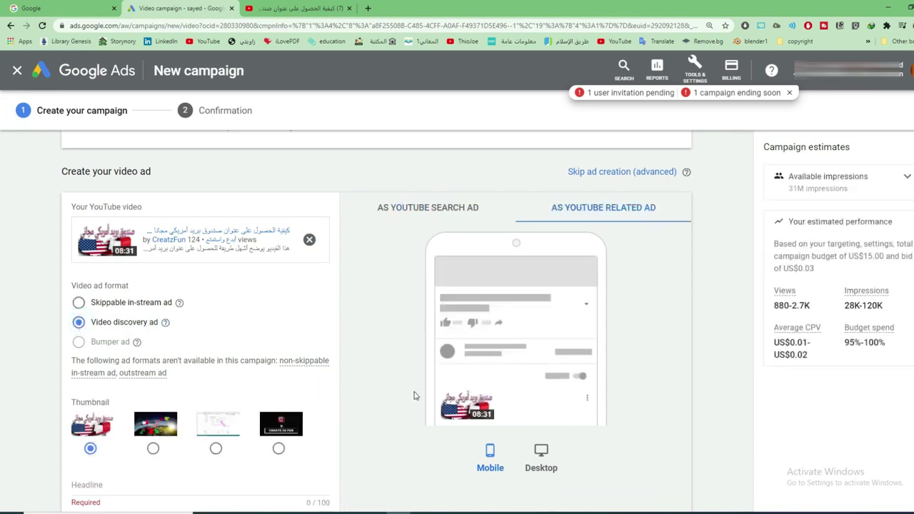
{"action": "scroll", "coordinate": [484, 395], "scroll_direction": "down", "scroll_amount": 1}
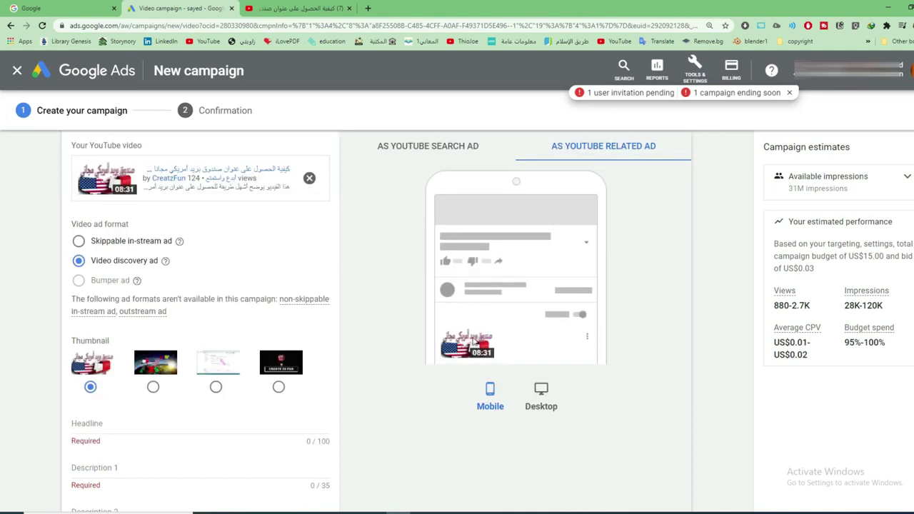
Enter headline 'كيفية الشراء من امريك' and description 1 'الحصول على عنوان امريكي'
{"action": "scroll", "coordinate": [464, 347], "scroll_direction": "down", "scroll_amount": 2}
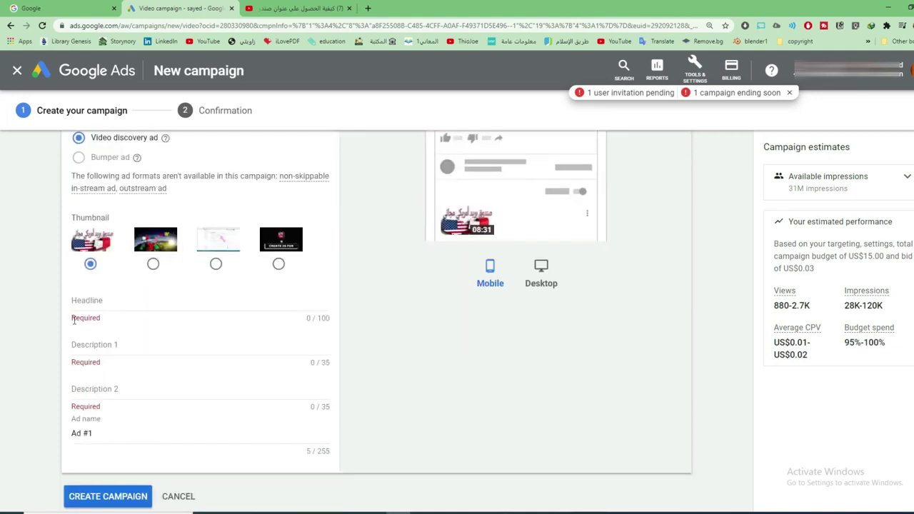
{"action": "left_click", "coordinate": [98, 309]}
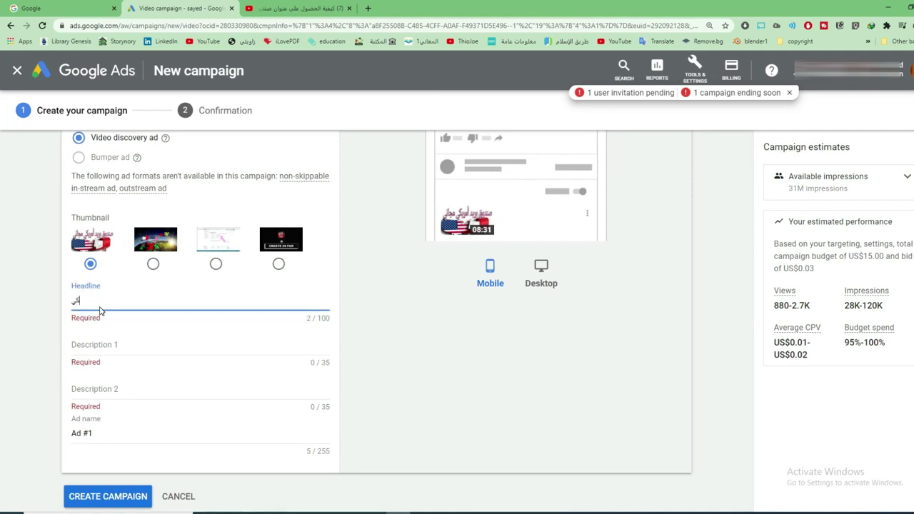
{"action": "type", "text": "كيفية الشراء من أمريكامريكا"}
{"action": "left_click", "coordinate": [112, 343]}
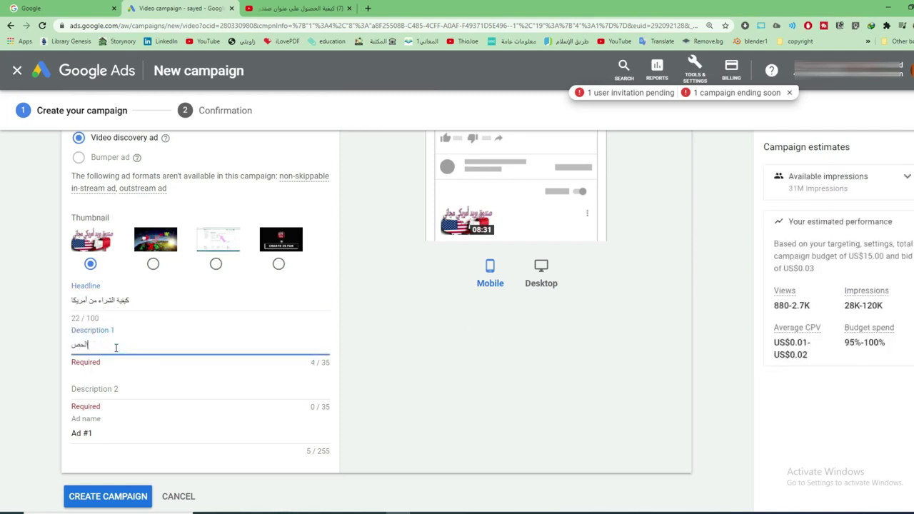
{"action": "type", "text": "الحصول على عنوان امريكي"}
Enter description 2 'كيفية الحصول على بريد امريكي' and name the ad 'Ad #1 صندوق بريد أمريكي'
{"action": "left_click", "coordinate": [138, 388]}
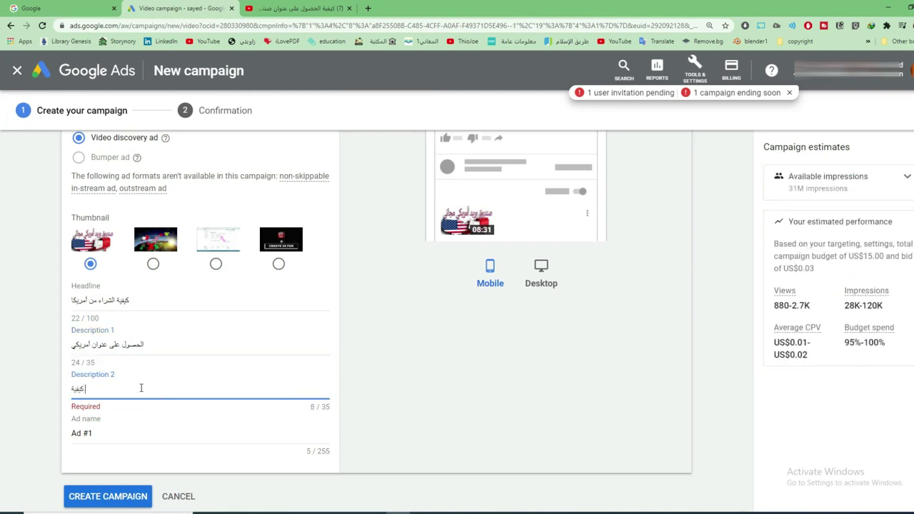
{"action": "type", "text": "كيفية الحصول على بريد امريكي"}
{"action": "left_click", "coordinate": [122, 433]}
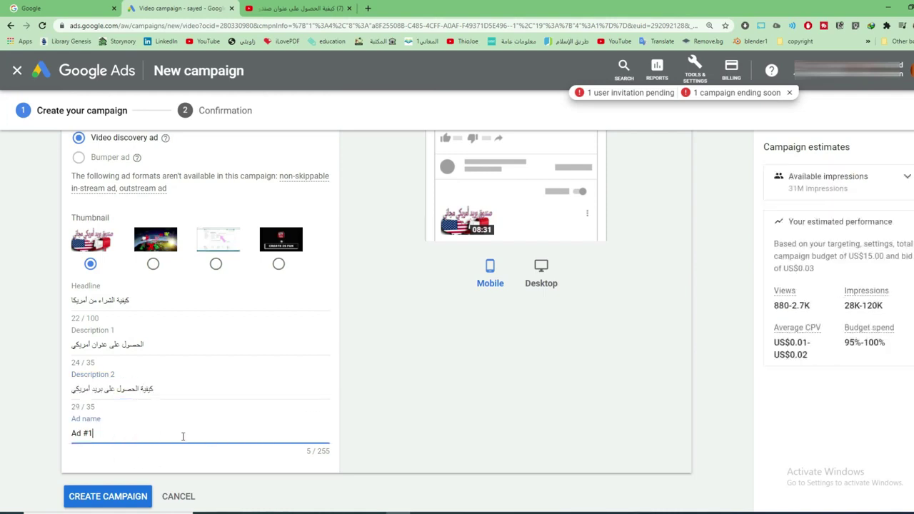
{"action": "type", "text": "صندوق بريد أمريكي"}
{"action": "scroll", "coordinate": [388, 310], "scroll_direction": "down", "scroll_amount": 3}
{"action": "scroll", "coordinate": [393, 333], "scroll_direction": "up", "scroll_amount": 1}
{"action": "scroll", "coordinate": [386, 342], "scroll_direction": "up", "scroll_amount": 5}
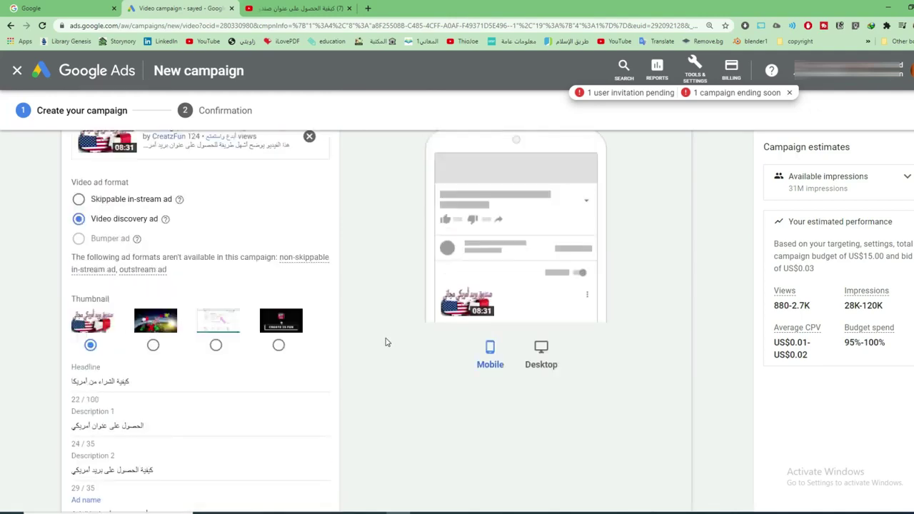
{"action": "scroll", "coordinate": [559, 340], "scroll_direction": "down", "scroll_amount": 3}
{"action": "scroll", "coordinate": [336, 424], "scroll_direction": "down", "scroll_amount": 5}
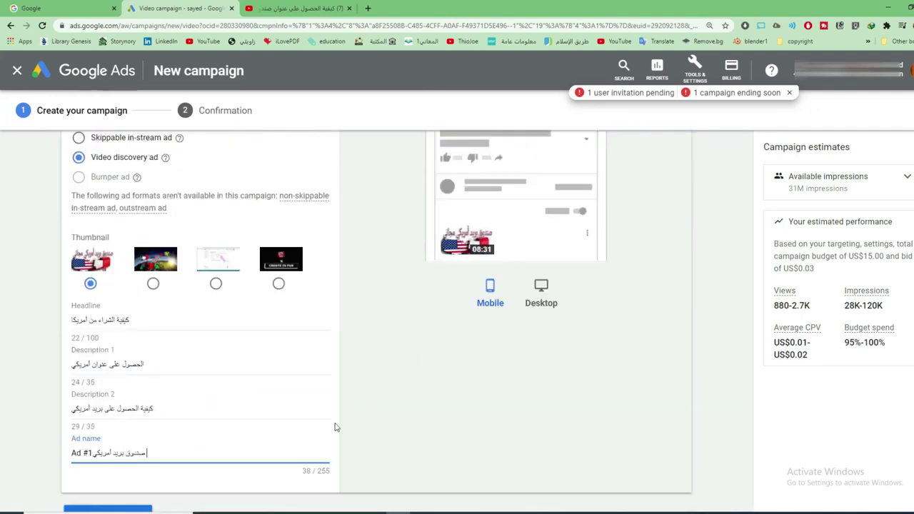
Create the campaign, then review its 16–20 Oct dates, eight countries, Maximum CPV bid and video ad
{"action": "left_click", "coordinate": [92, 332]}
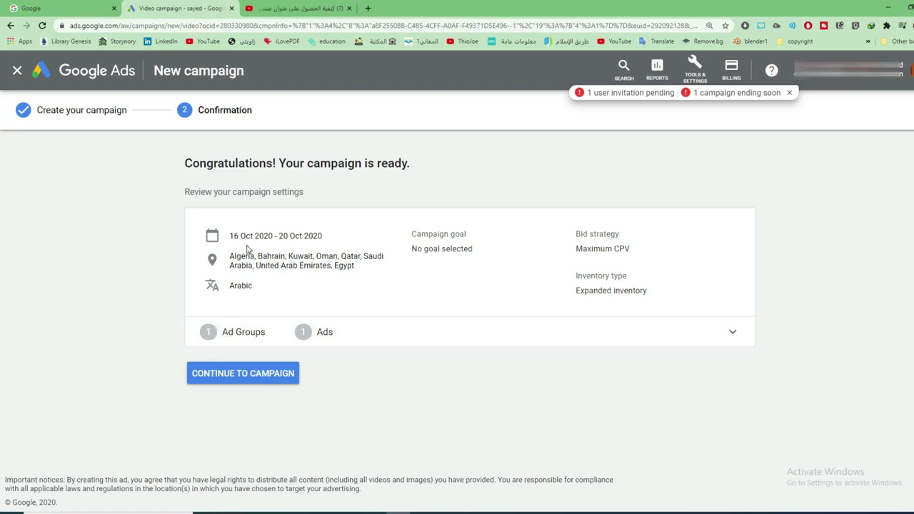
{"action": "left_click_drag", "start_coordinate": [232, 236], "coordinate": [327, 239]}
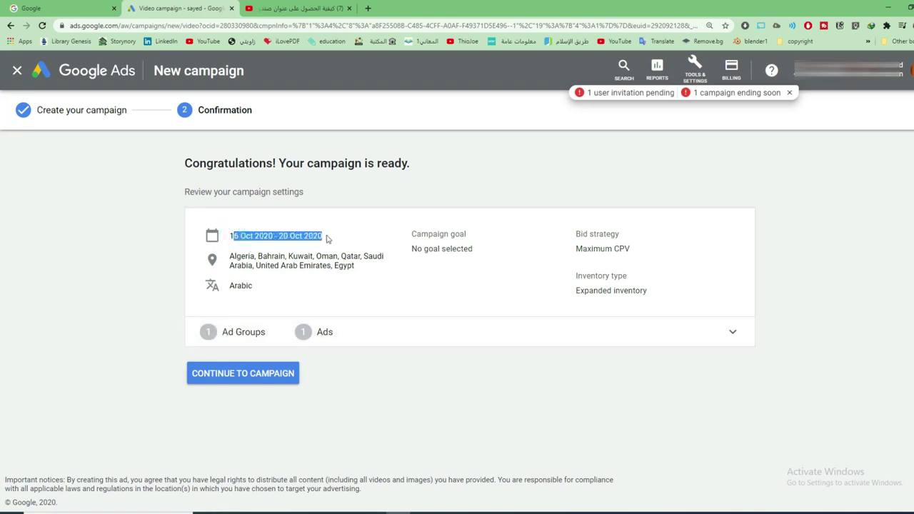
{"action": "left_click_drag", "start_coordinate": [229, 255], "coordinate": [362, 267]}
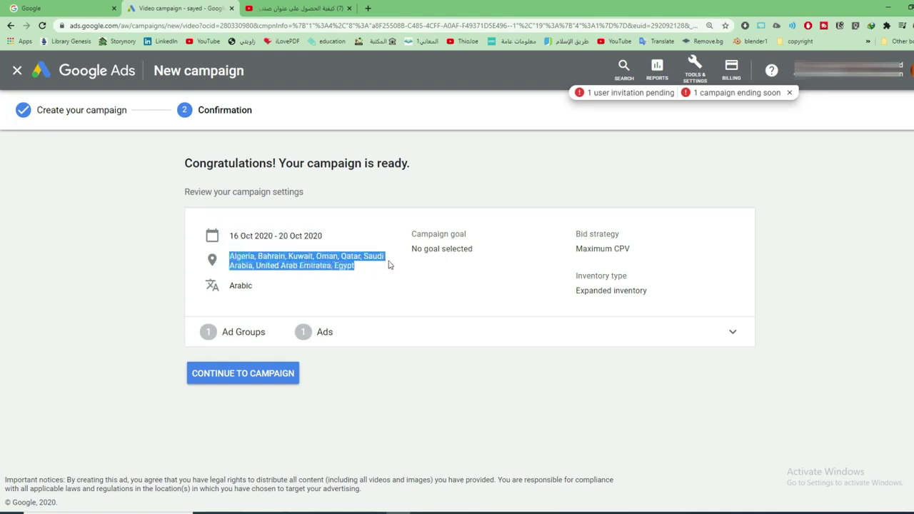
{"action": "left_click_drag", "start_coordinate": [489, 249], "coordinate": [410, 250]}
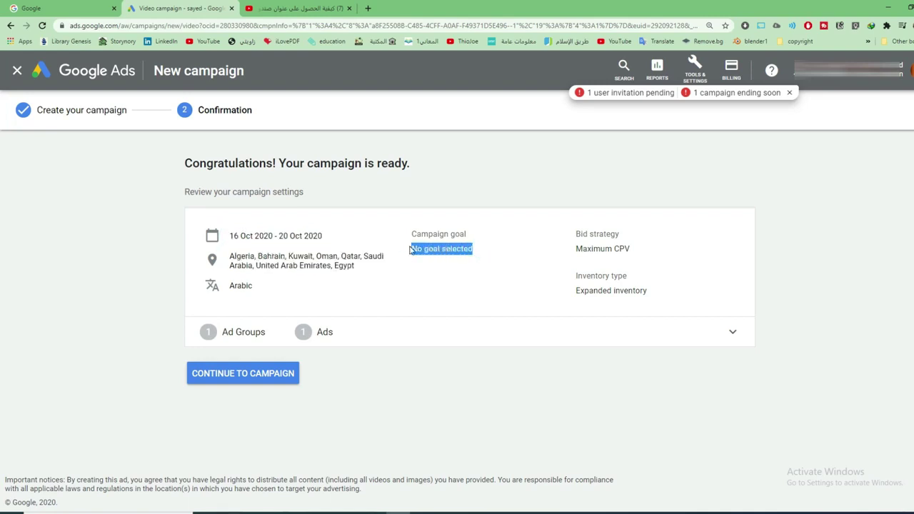
{"action": "left_click_drag", "start_coordinate": [571, 250], "coordinate": [633, 253]}
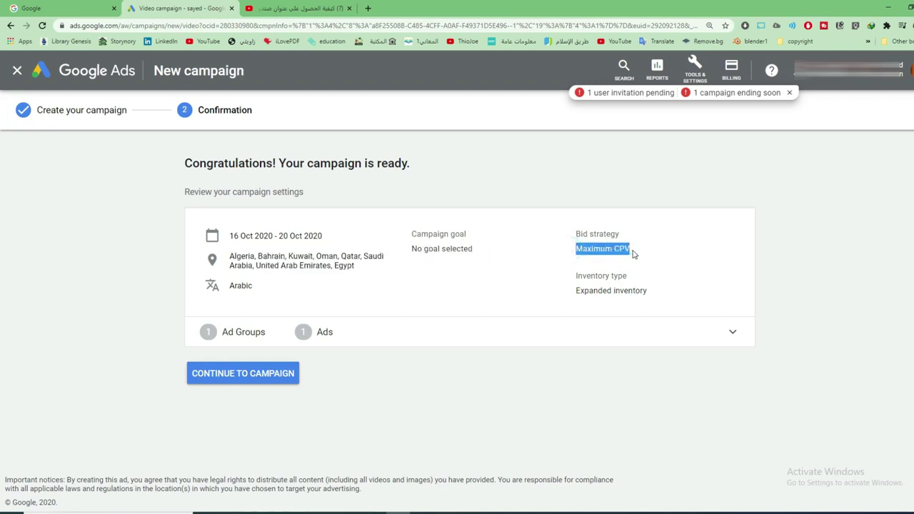
{"action": "left_click_drag", "start_coordinate": [571, 280], "coordinate": [707, 331]}
{"action": "left_click", "coordinate": [718, 330]}
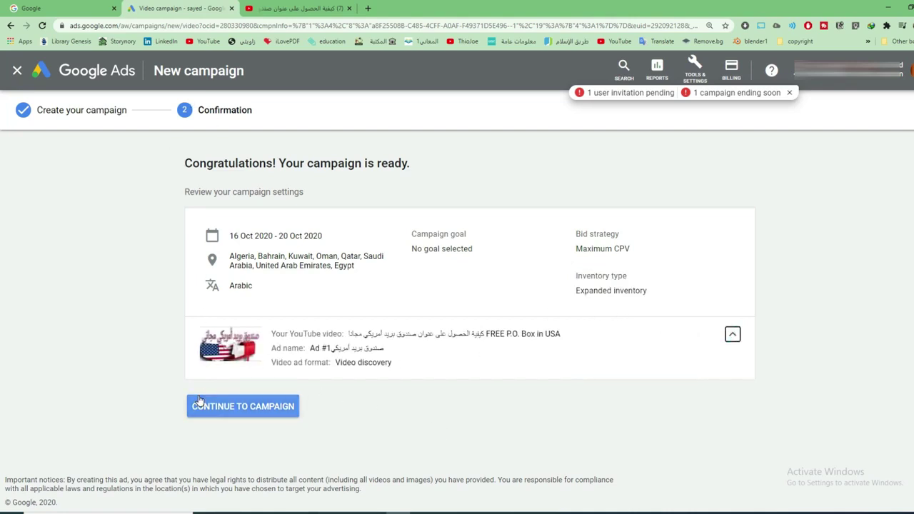
Go from the video's YouTube page to YouTube Studio
{"action": "left_click", "coordinate": [314, 9]}
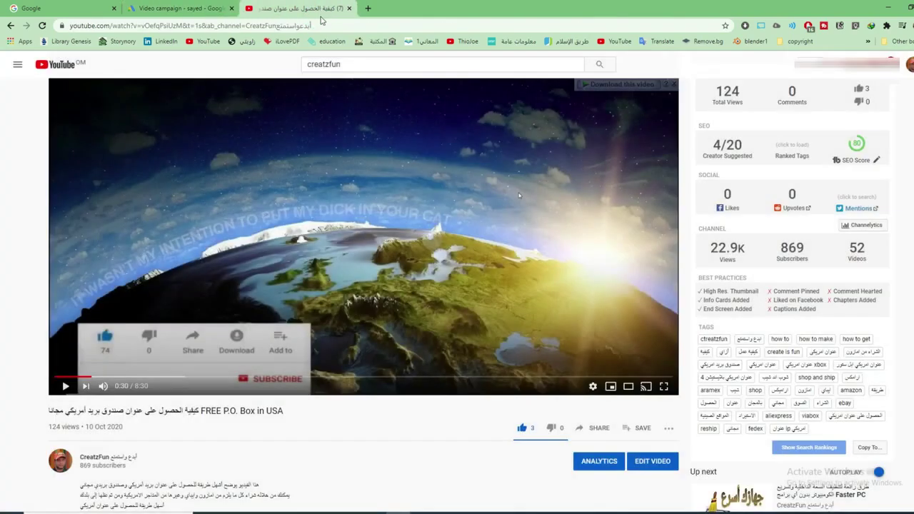
{"action": "left_click", "coordinate": [908, 65]}
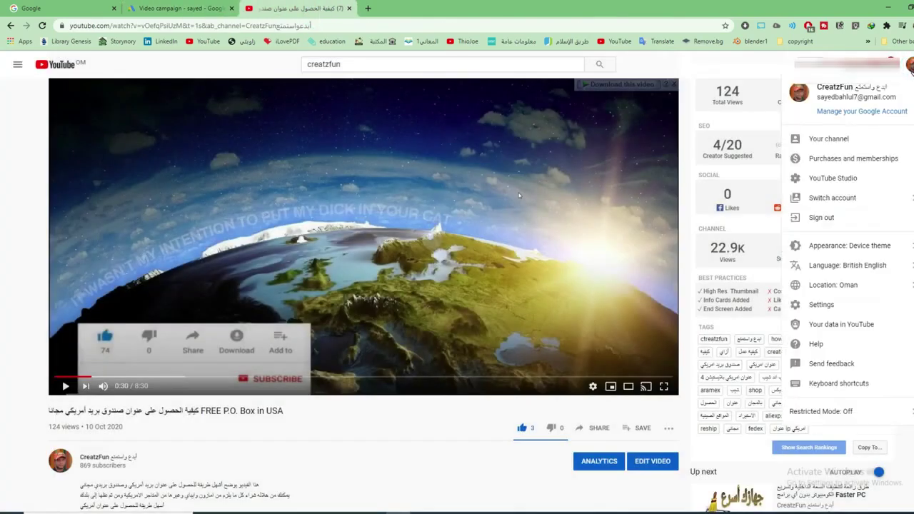
{"action": "left_click", "coordinate": [831, 178]}
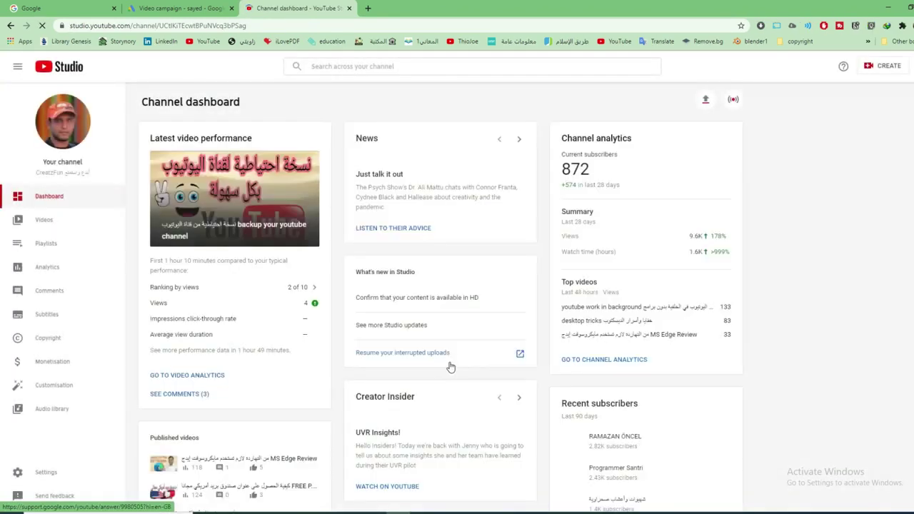
Choose Promote for the free P.O. box video from its details page
{"action": "left_click", "coordinate": [45, 223]}
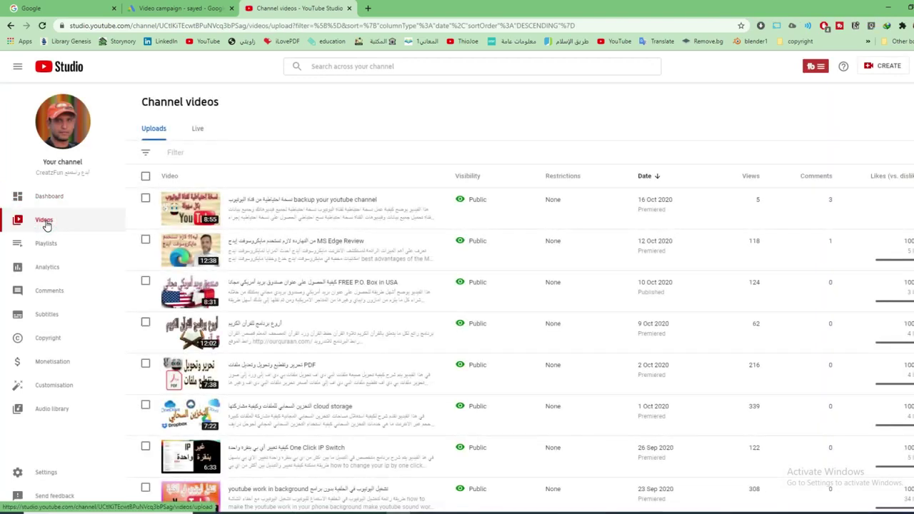
{"action": "mouse_move", "coordinate": [236, 209]}
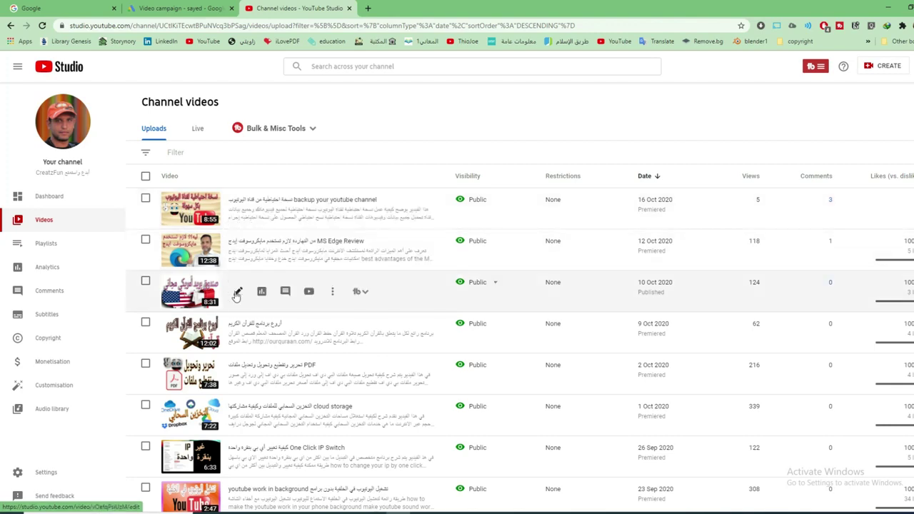
{"action": "left_click", "coordinate": [238, 293]}
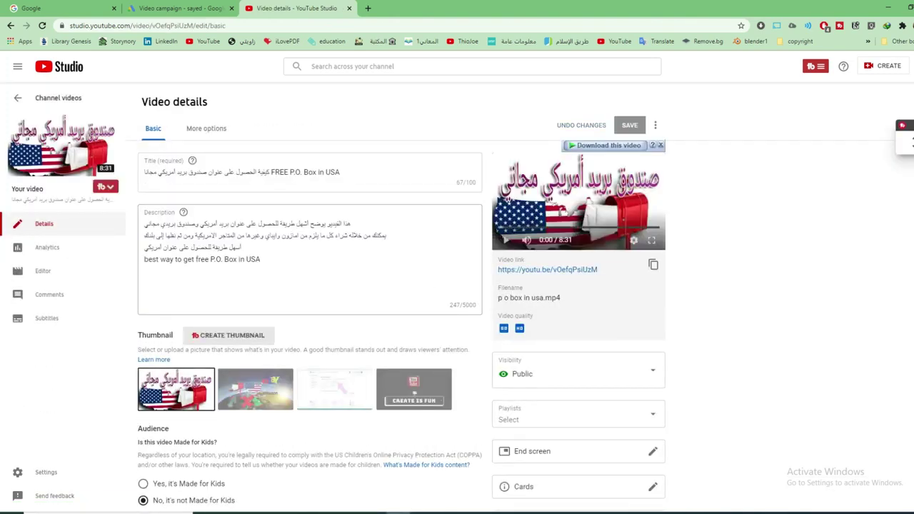
{"action": "left_click", "coordinate": [656, 127]}
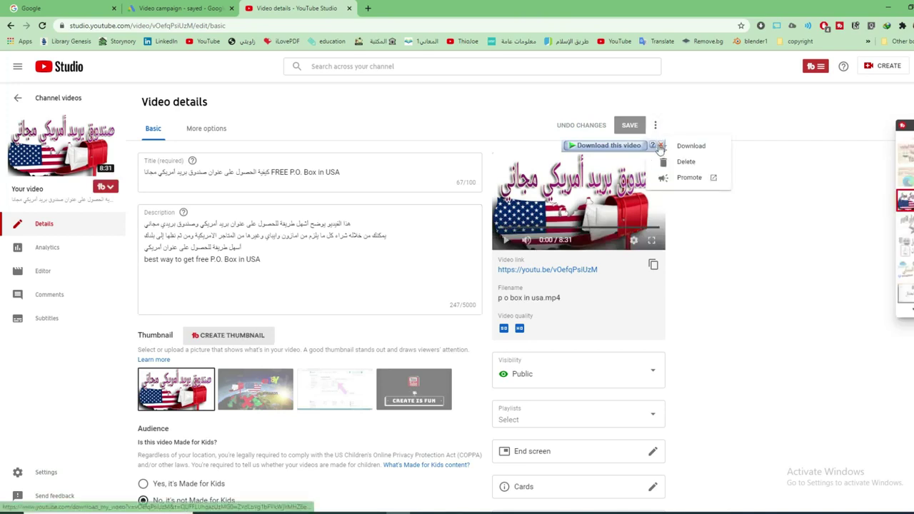
{"action": "left_click", "coordinate": [687, 180]}
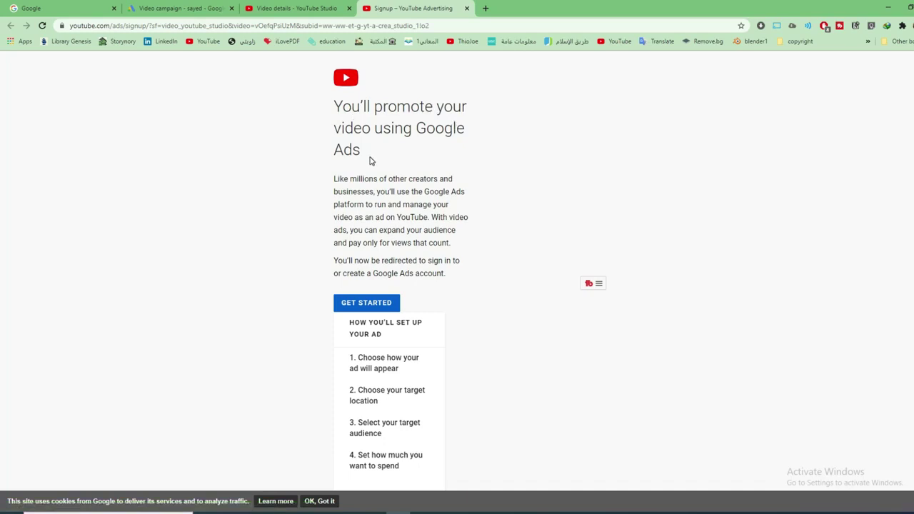
Sign up with a new Google Ads account, using the chosen Google account, to promote the video
{"action": "left_click", "coordinate": [371, 305]}
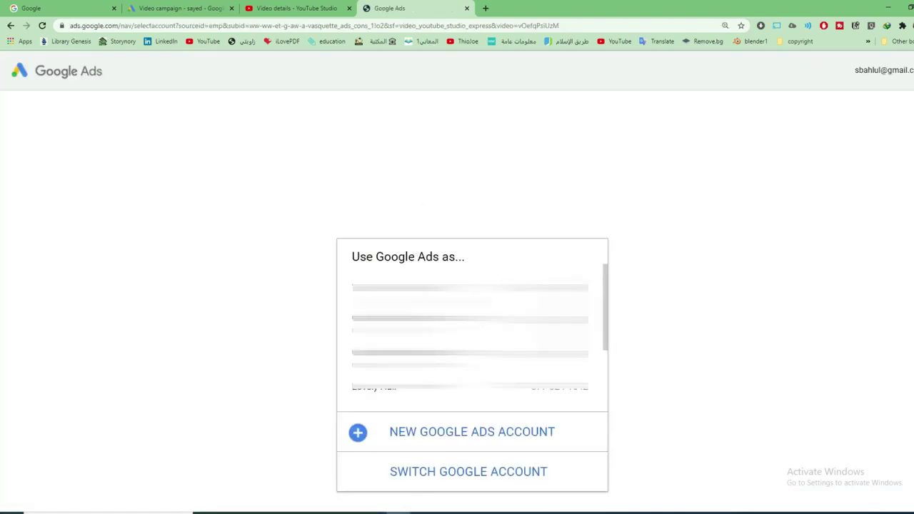
{"action": "scroll", "coordinate": [471, 343], "scroll_direction": "down", "scroll_amount": 3}
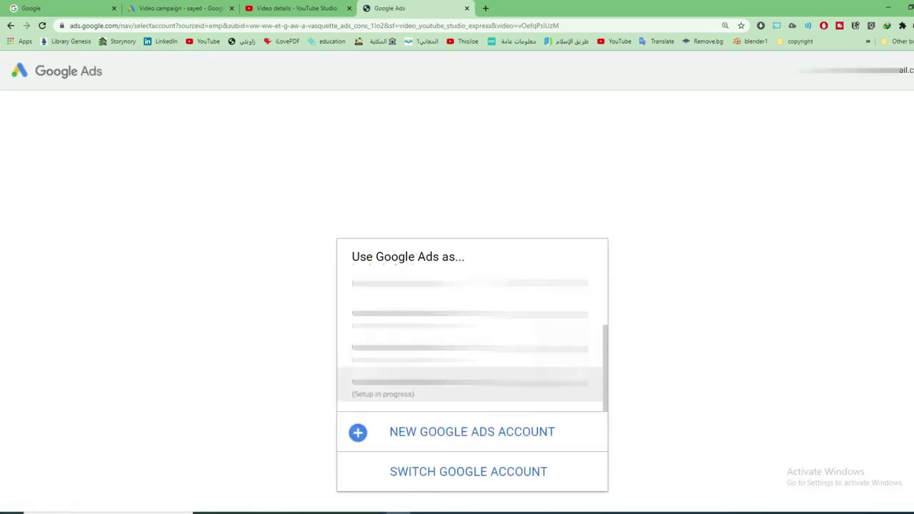
{"action": "left_click", "coordinate": [468, 439]}
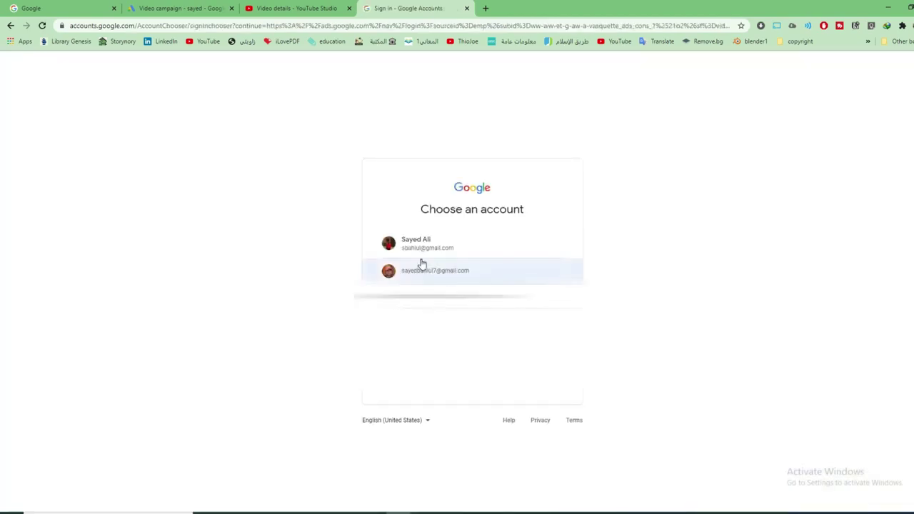
{"action": "left_click", "coordinate": [422, 270]}
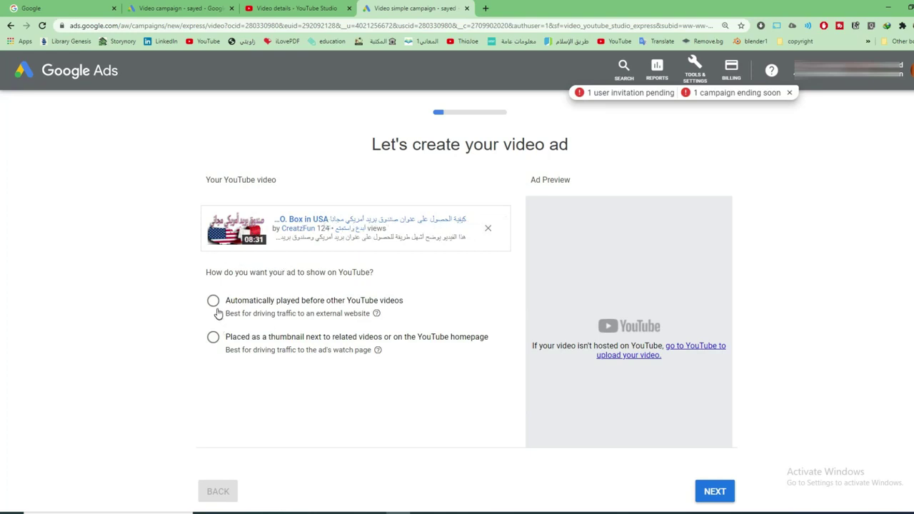
Place the video ad as a thumbnail beside related videos
{"action": "scroll", "coordinate": [341, 306], "scroll_direction": "down", "scroll_amount": 1}
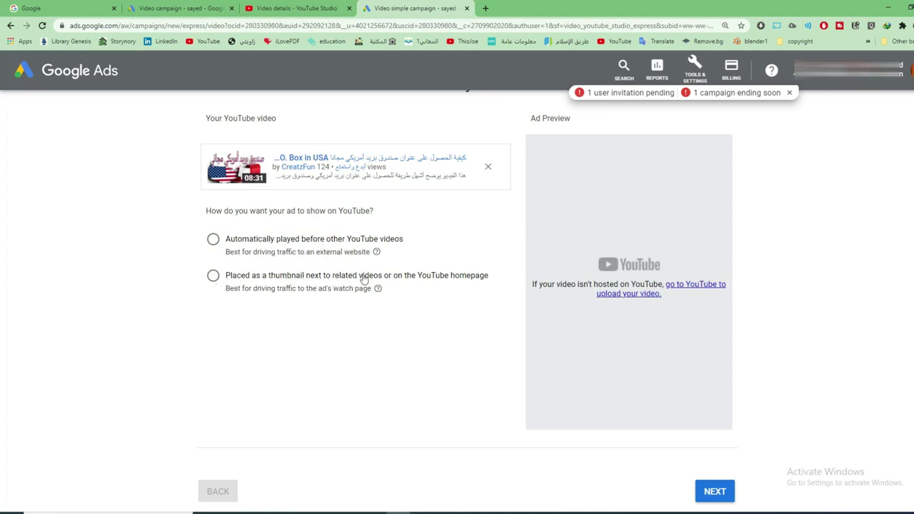
{"action": "left_click", "coordinate": [214, 240]}
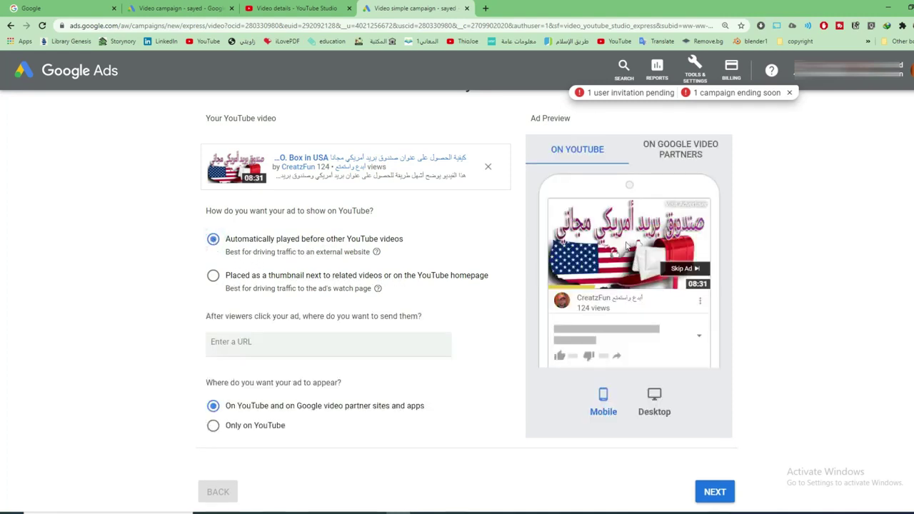
{"action": "left_click", "coordinate": [213, 275]}
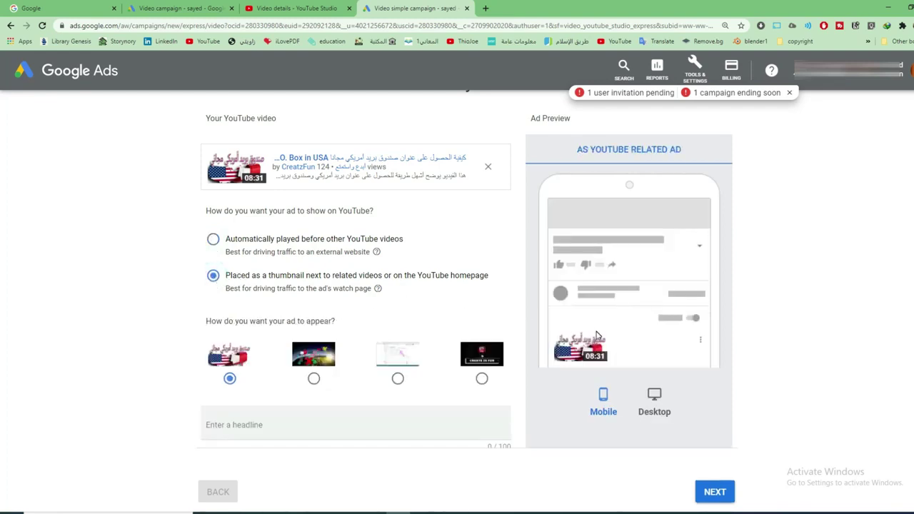
{"action": "scroll", "coordinate": [566, 389], "scroll_direction": "down", "scroll_amount": 3}
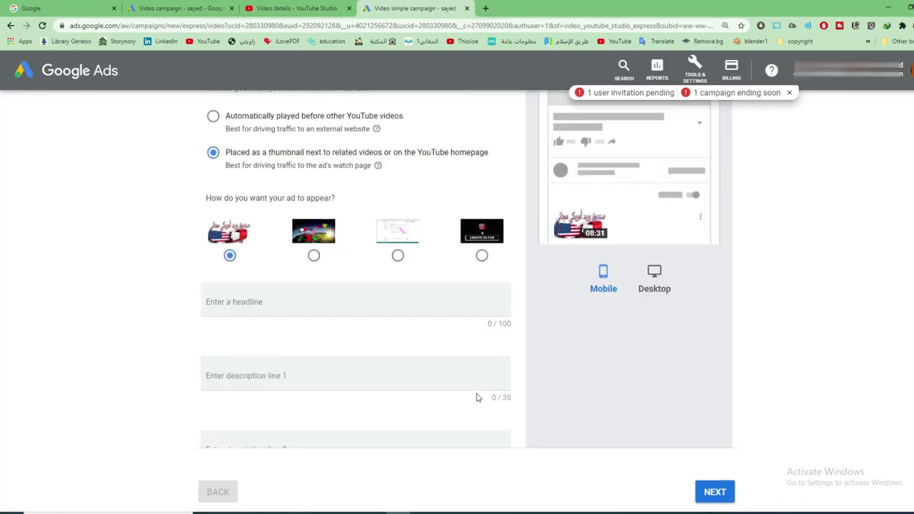
Enter the Arabic headline and descriptions 'الحصول على بريد أمريكي' and 'كيفية الحصول على عنوان بريد أمريكي', then continue
{"action": "left_click", "coordinate": [249, 241]}
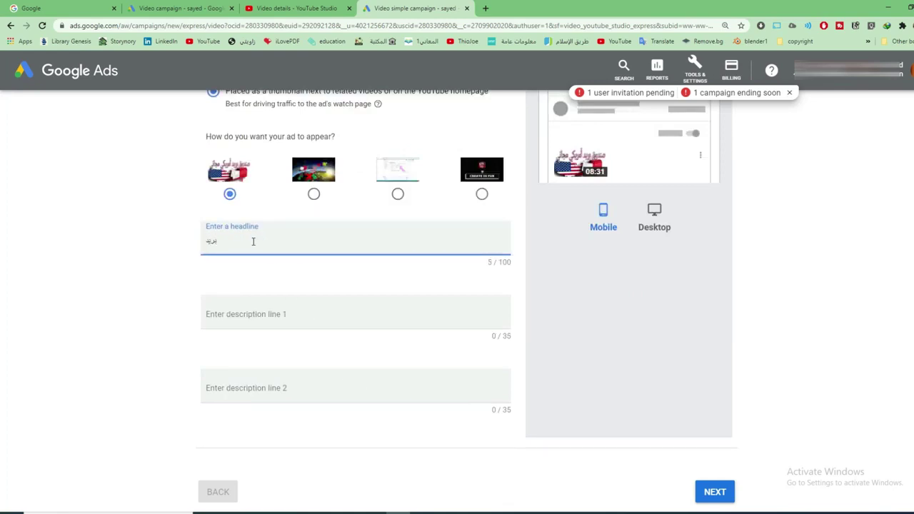
{"action": "type", "text": "حرية أمري"}
{"action": "key", "text": "Tab"}
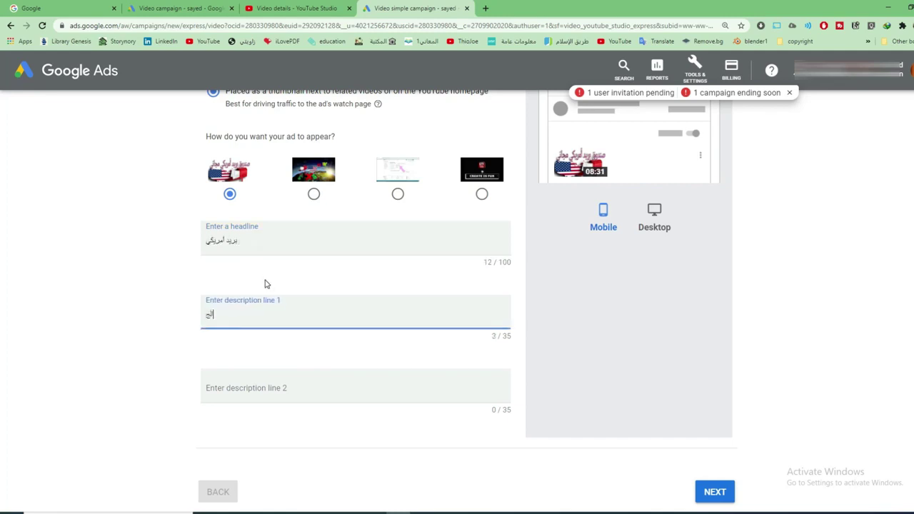
{"action": "type", "text": "الحصول على بريد أمريكي"}
{"action": "scroll", "coordinate": [600, 410], "scroll_direction": "down", "scroll_amount": 1}
{"action": "left_click", "coordinate": [720, 465]}
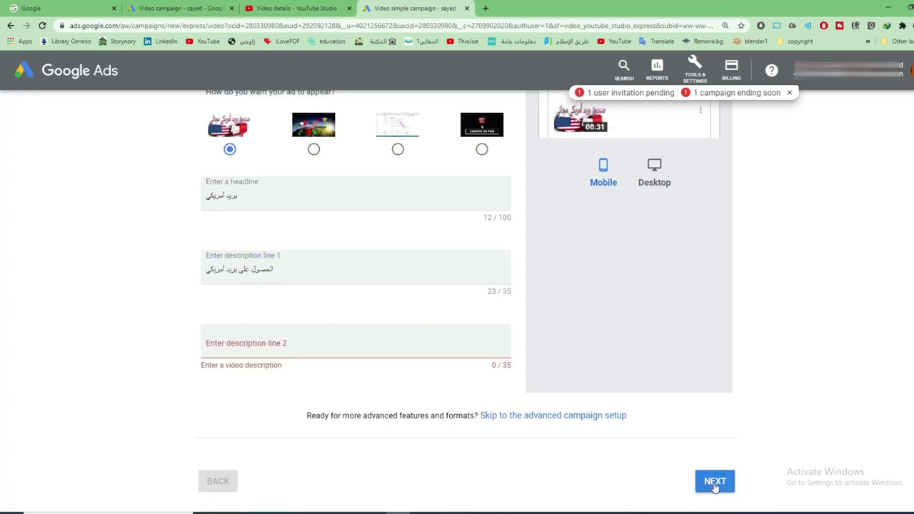
{"action": "left_click", "coordinate": [306, 344]}
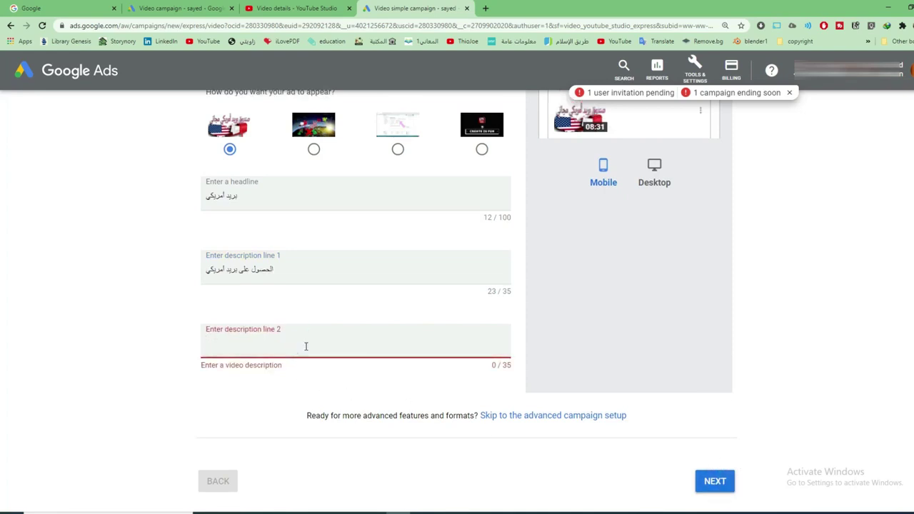
{"action": "type", "text": "كيفية "}
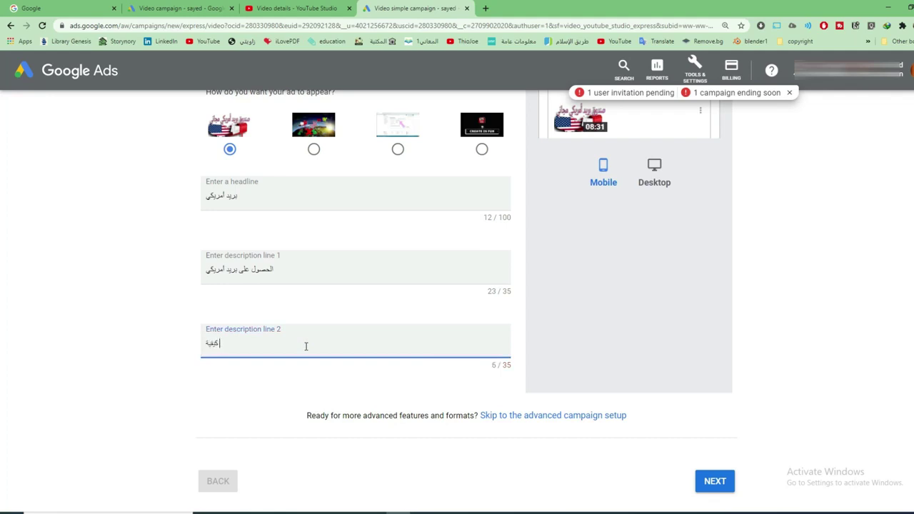
{"action": "type", "text": "الحصول على عنوان بريد أمريكي"}
{"action": "left_click", "coordinate": [721, 484]}
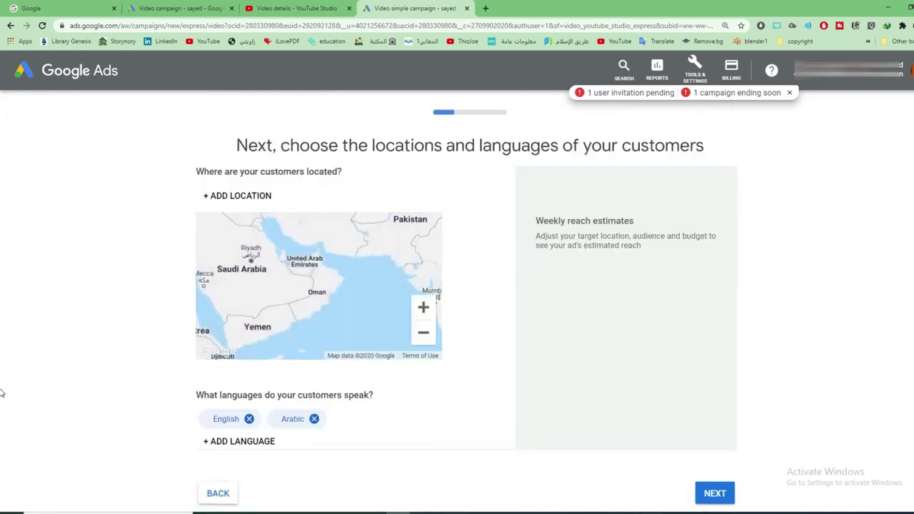
Remove English so Arabic is the only target language
{"action": "scroll", "coordinate": [307, 378], "scroll_direction": "down", "scroll_amount": 2}
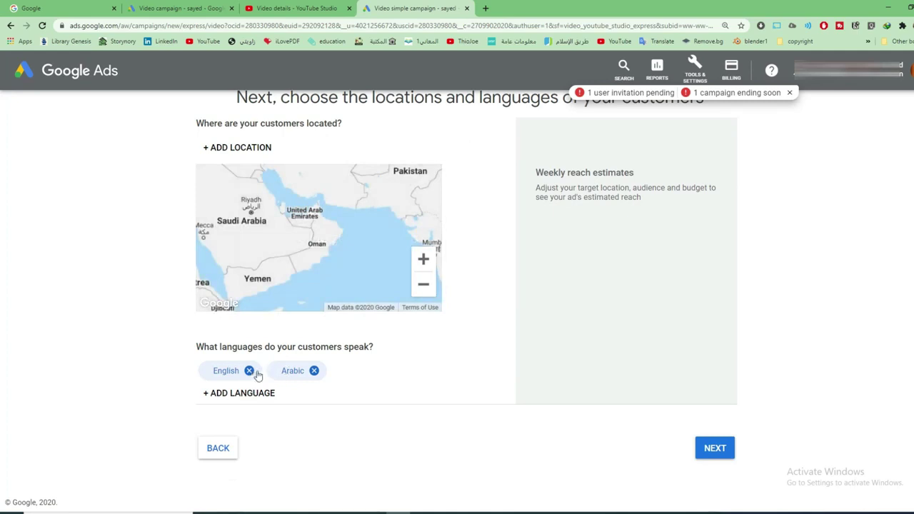
{"action": "left_click", "coordinate": [249, 371]}
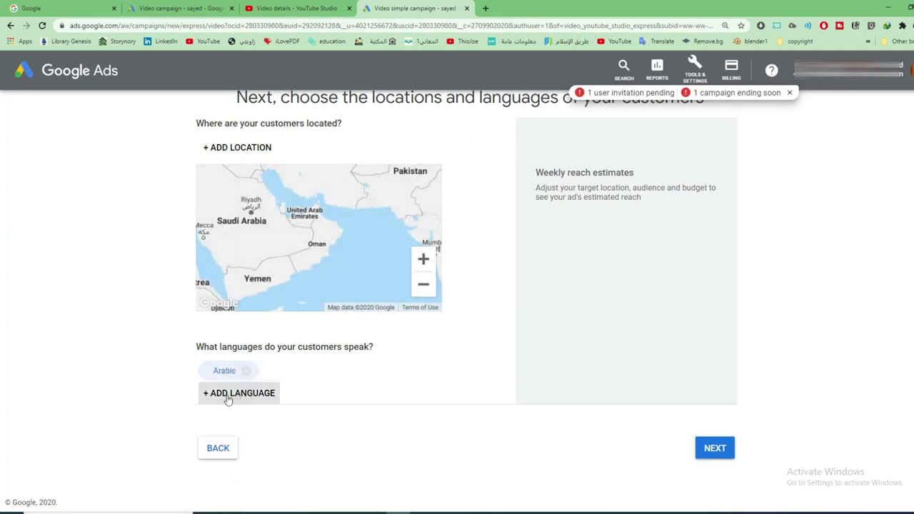
{"action": "left_click", "coordinate": [725, 448]}
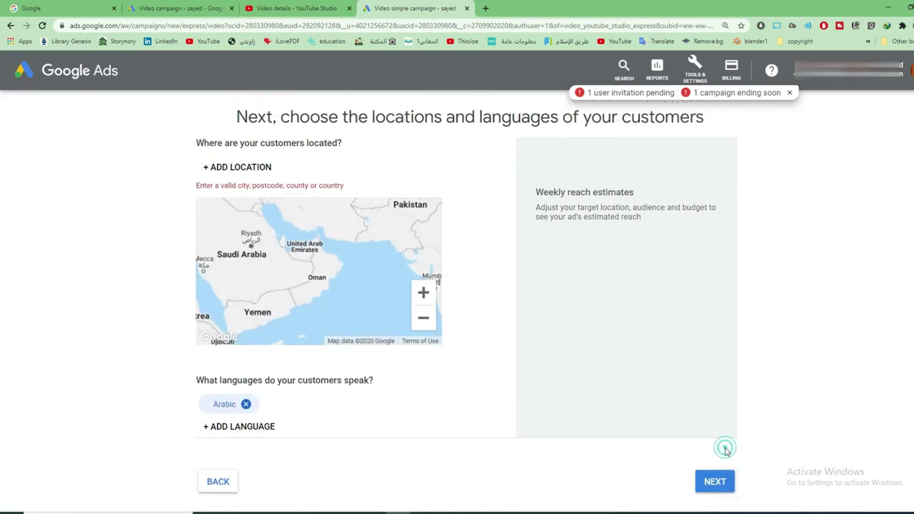
{"action": "scroll", "coordinate": [395, 300], "scroll_direction": "down", "scroll_amount": 1}
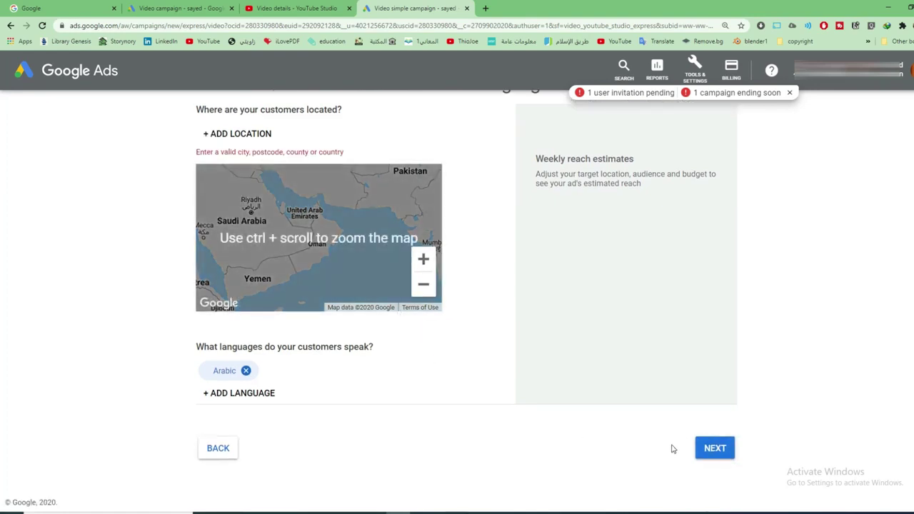
{"action": "left_click", "coordinate": [716, 450]}
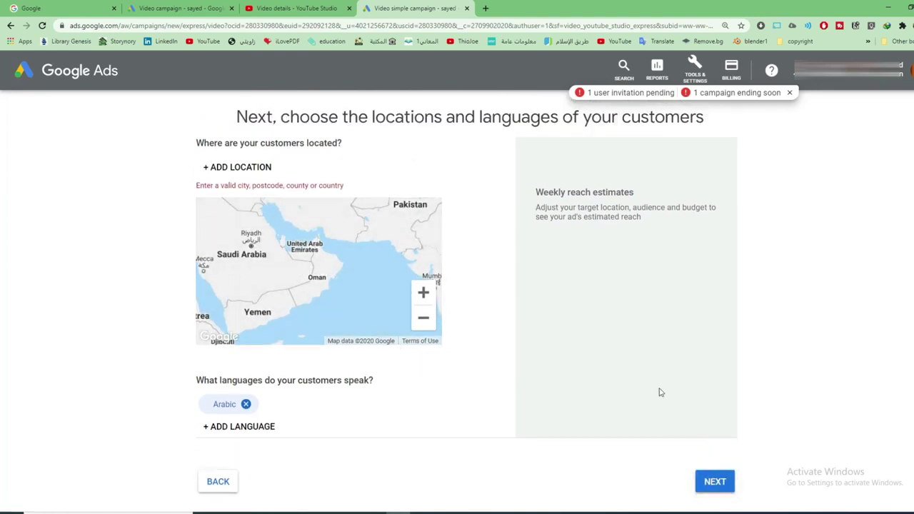
Add Egypt, Saudi Arabia and United Arab Emirates as target locations
{"action": "left_click", "coordinate": [219, 169]}
{"action": "left_click", "coordinate": [220, 165]}
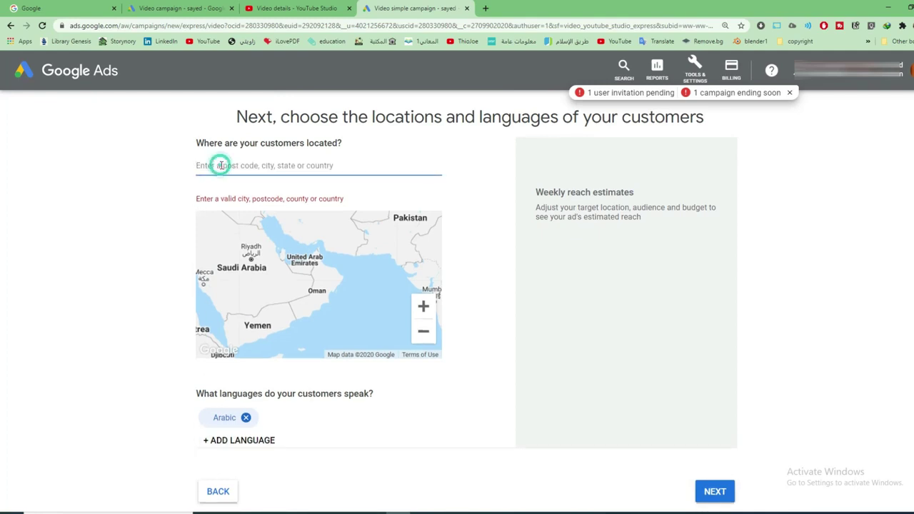
{"action": "type", "text": "ال"}
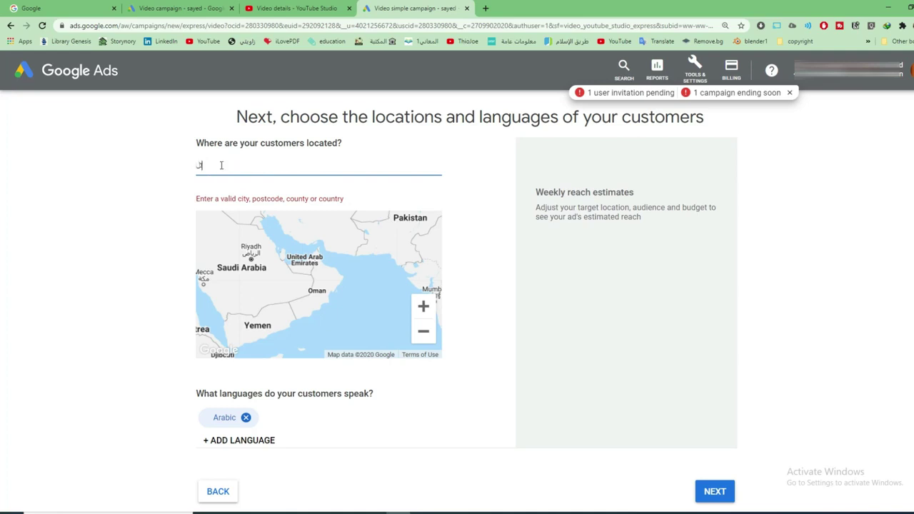
{"action": "key", "text": "BackSpace"}
{"action": "key", "text": "BackSpace"}
{"action": "type", "text": "egypt"}
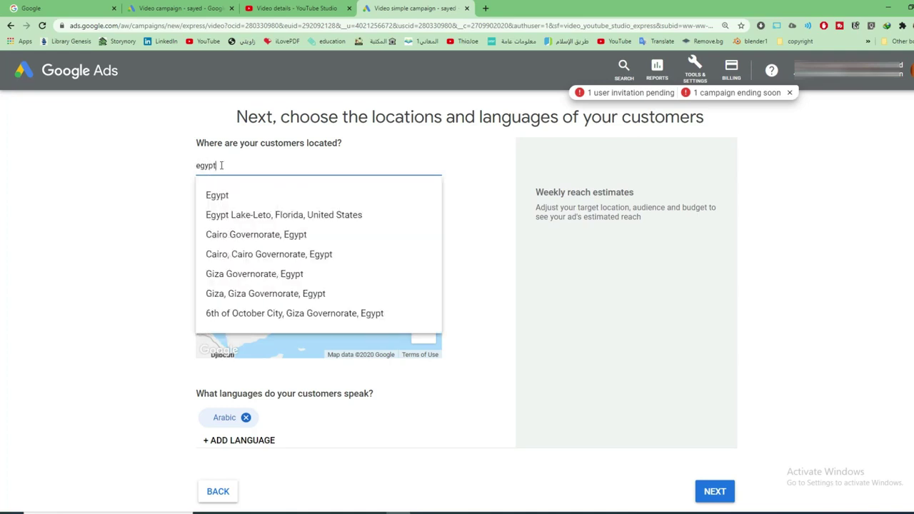
{"action": "left_click", "coordinate": [215, 196]}
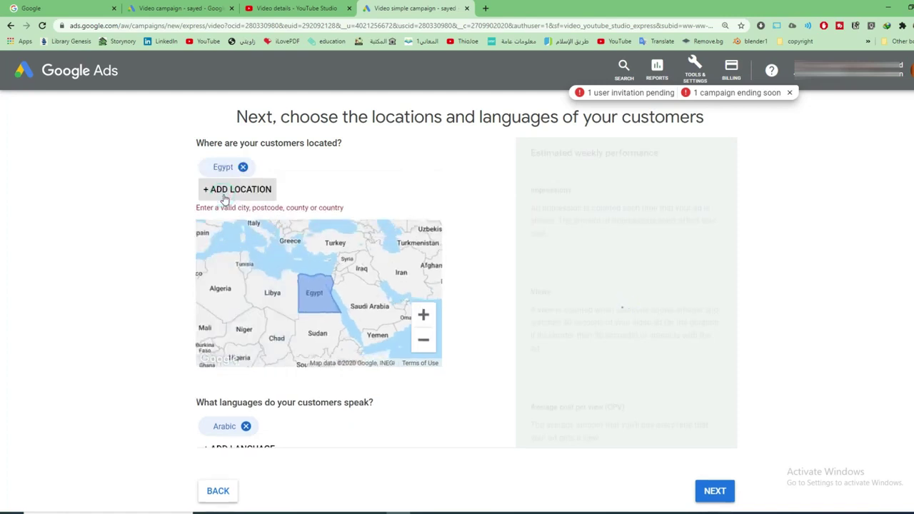
{"action": "left_click", "coordinate": [223, 195]}
{"action": "type", "text": "saudi"}
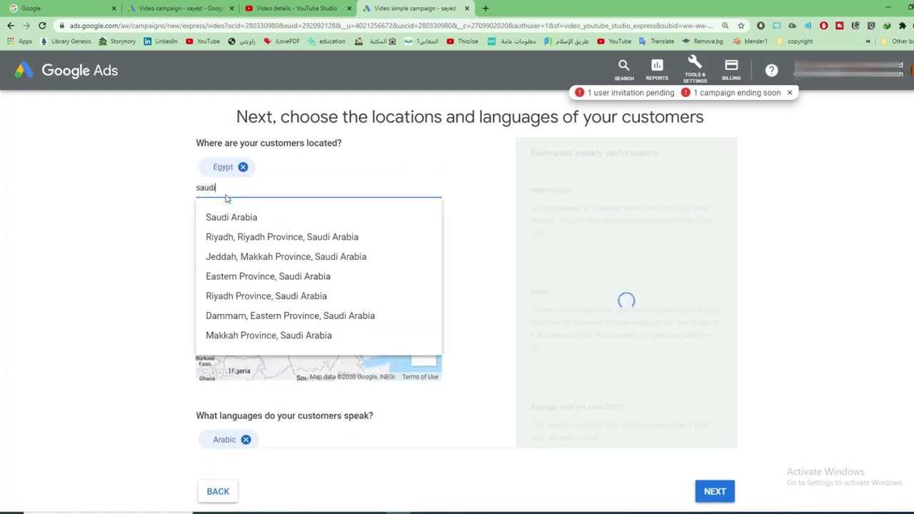
{"action": "left_click", "coordinate": [233, 215]}
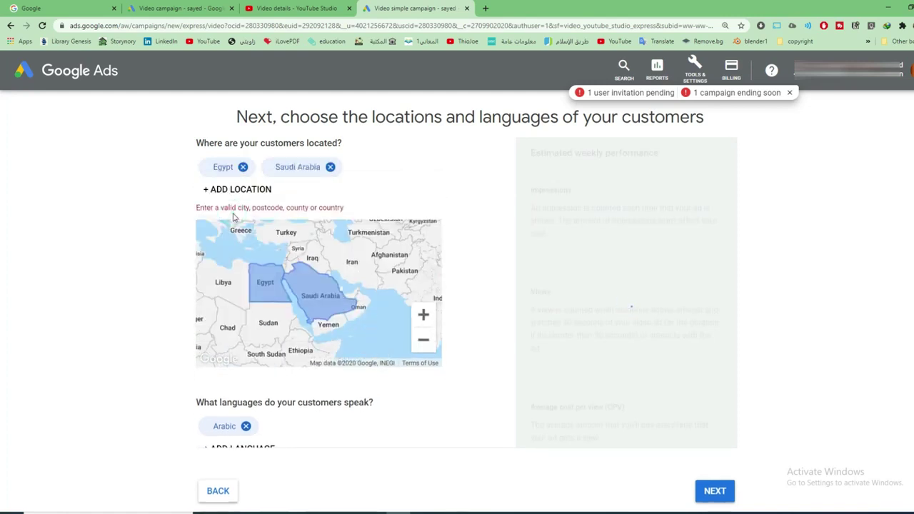
{"action": "left_click", "coordinate": [241, 189]}
{"action": "type", "text": "uae"}
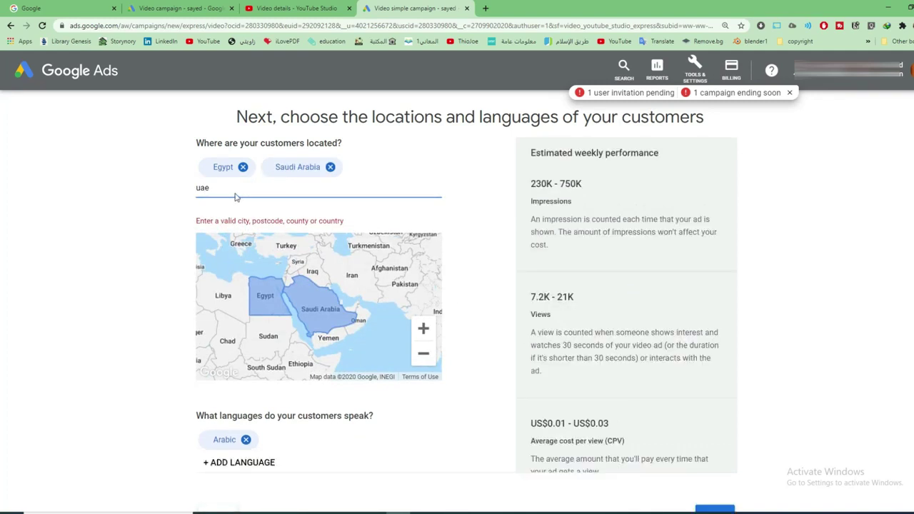
{"action": "left_click", "coordinate": [302, 226]}
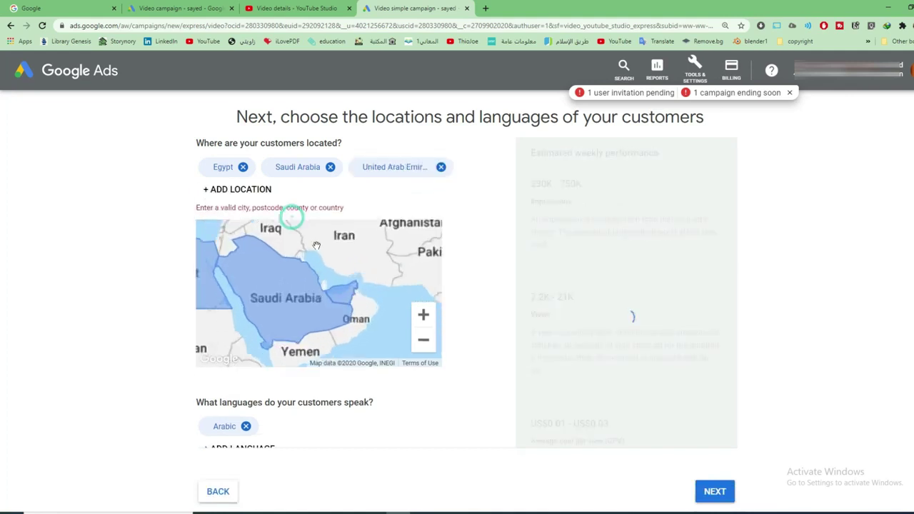
{"action": "scroll", "coordinate": [477, 463], "scroll_direction": "down", "scroll_amount": 2}
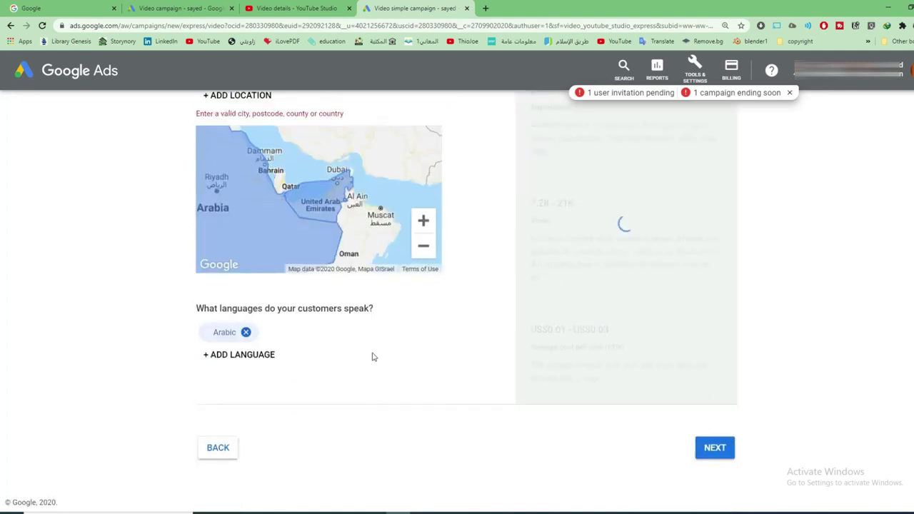
Keep every gender, age and parental status and note the 240K–810K impressions estimate
{"action": "left_click", "coordinate": [700, 447]}
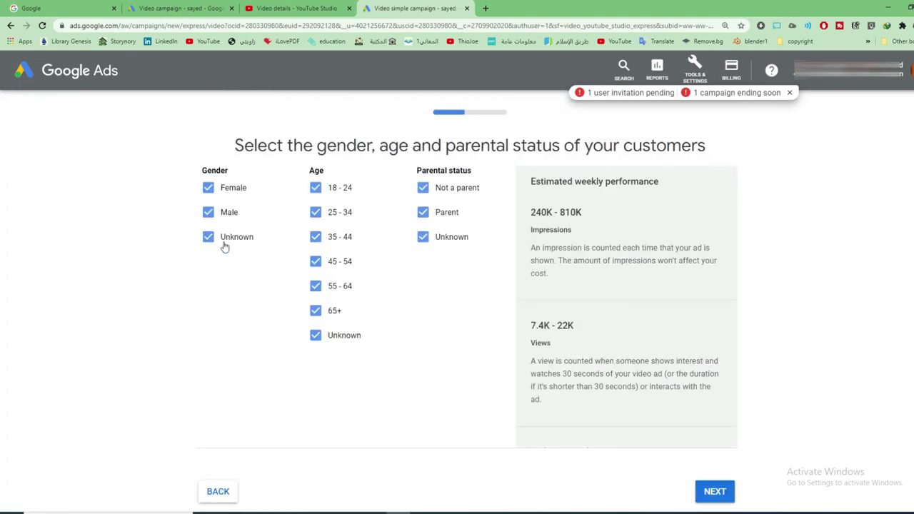
{"action": "left_click_drag", "start_coordinate": [246, 161], "coordinate": [189, 214]}
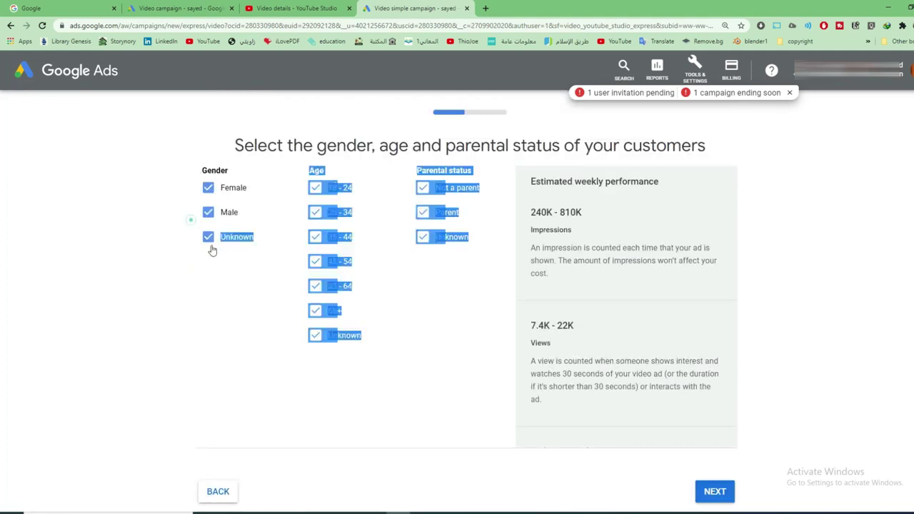
{"action": "left_click", "coordinate": [276, 188]}
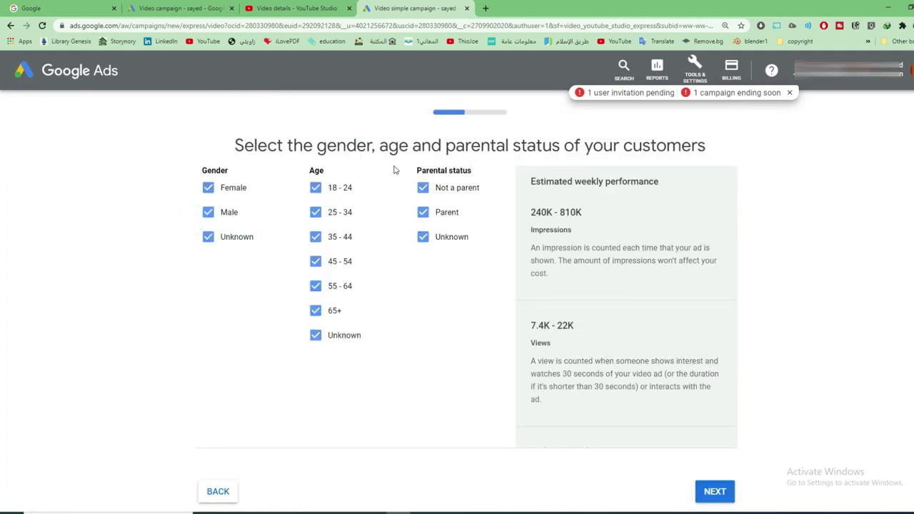
{"action": "left_click_drag", "start_coordinate": [411, 163], "coordinate": [442, 265]}
{"action": "left_click", "coordinate": [456, 264]}
{"action": "left_click_drag", "start_coordinate": [583, 209], "coordinate": [531, 212]}
{"action": "double_click", "coordinate": [536, 230]}
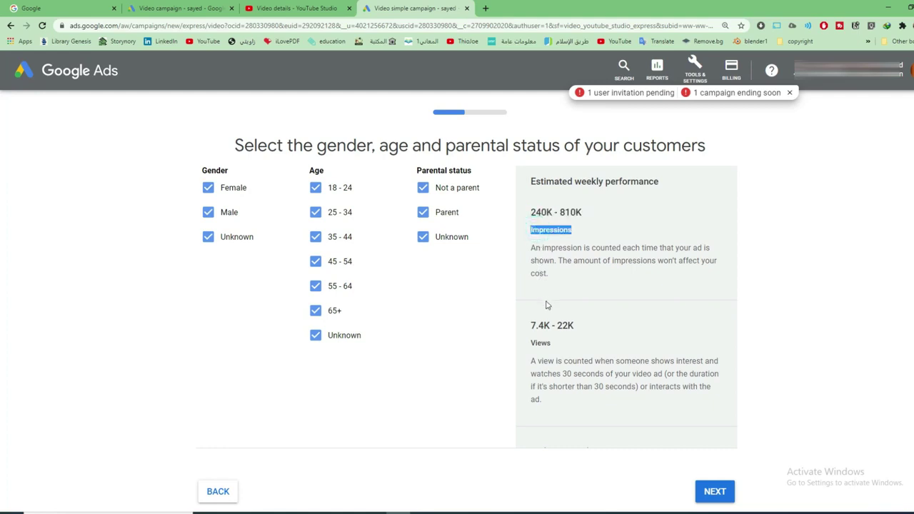
Review the estimated US$0.01–US$0.03 cost per view
{"action": "scroll", "coordinate": [547, 306], "scroll_direction": "down", "scroll_amount": 1}
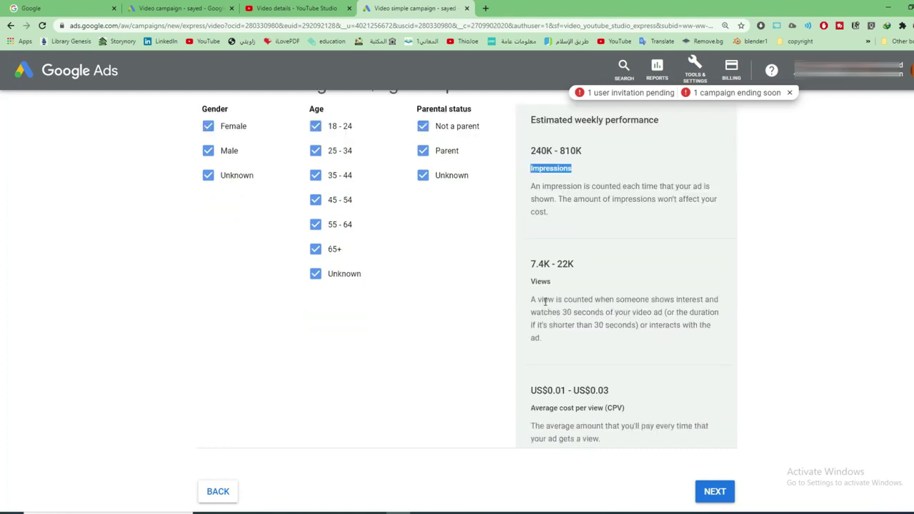
{"action": "left_click_drag", "start_coordinate": [530, 268], "coordinate": [585, 271]}
{"action": "scroll", "coordinate": [606, 300], "scroll_direction": "down", "scroll_amount": 1}
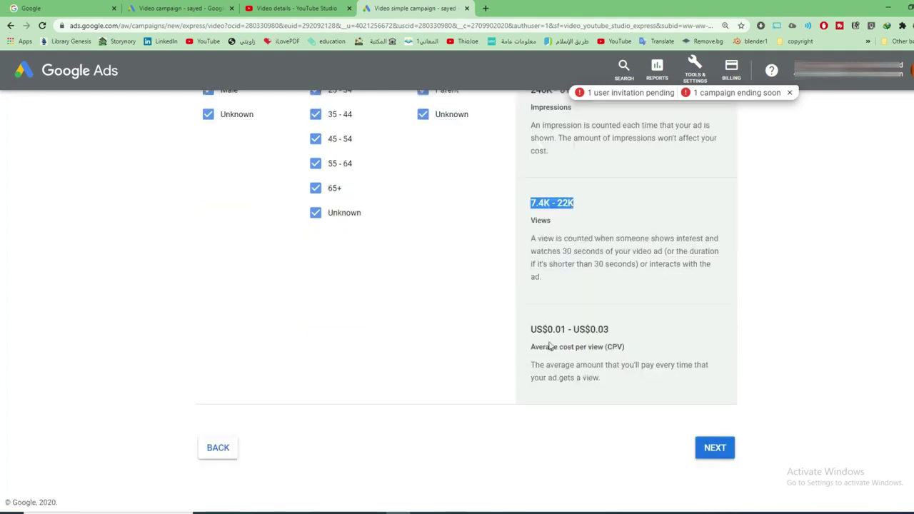
{"action": "left_click_drag", "start_coordinate": [531, 330], "coordinate": [612, 327]}
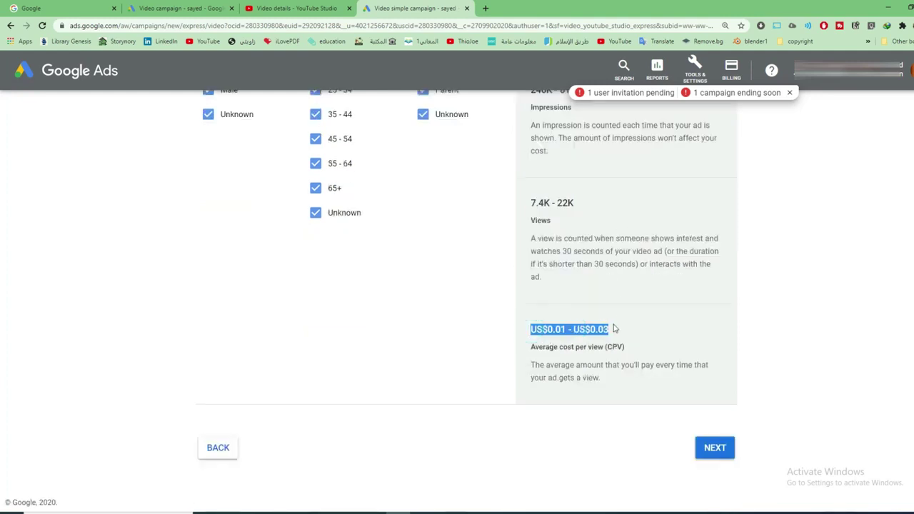
{"action": "double_click", "coordinate": [557, 329]}
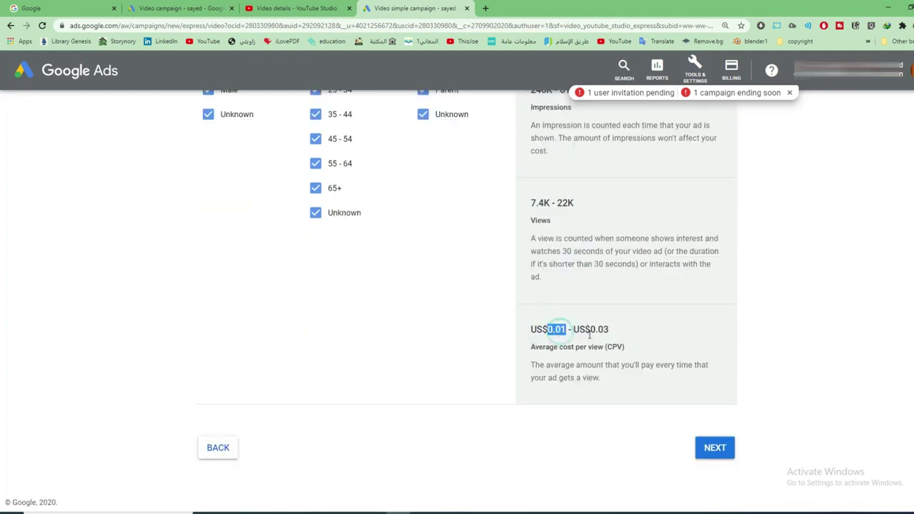
{"action": "double_click", "coordinate": [599, 329]}
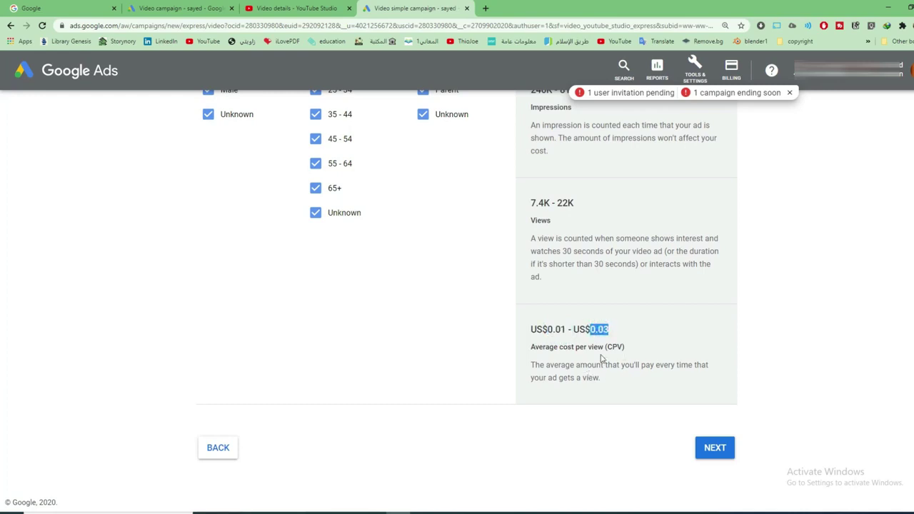
{"action": "left_click", "coordinate": [627, 383]}
Move past demographics, choose 'Keep interests as broad as possible' and continue to the budget
{"action": "left_click", "coordinate": [714, 448]}
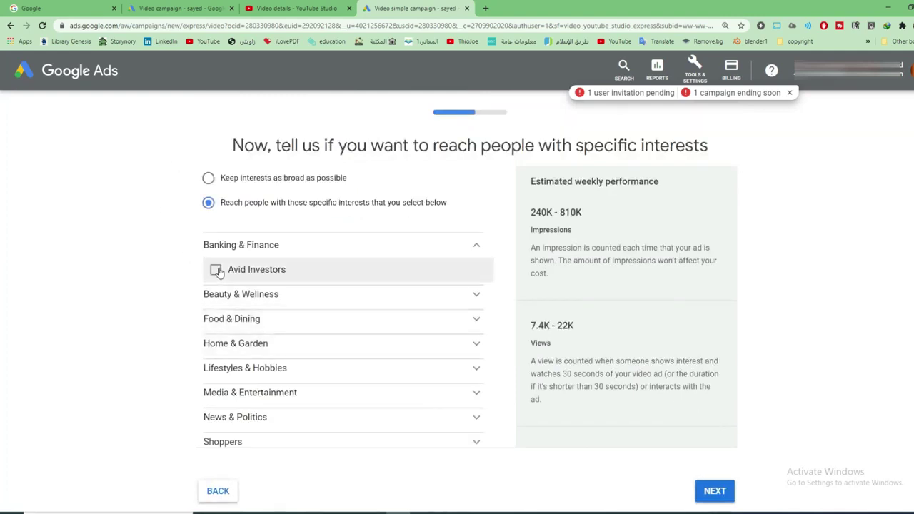
{"action": "scroll", "coordinate": [224, 379], "scroll_direction": "down", "scroll_amount": 1}
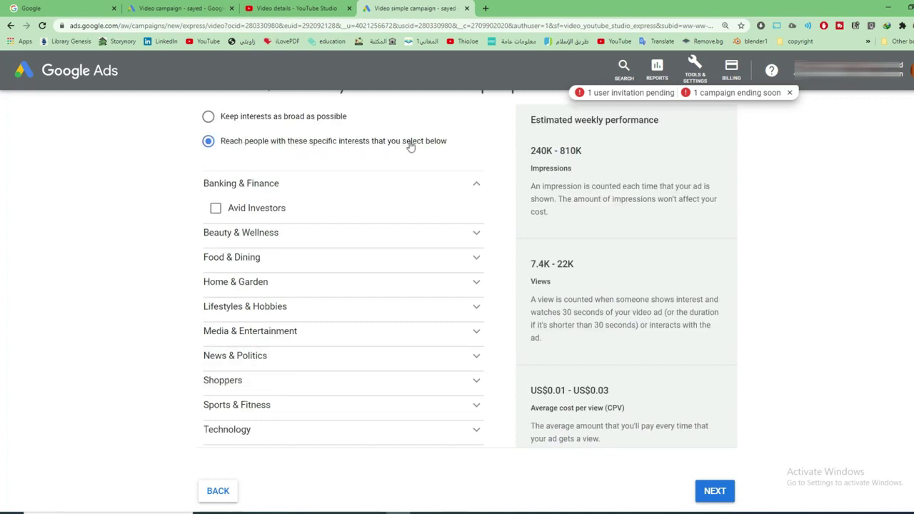
{"action": "left_click", "coordinate": [209, 118]}
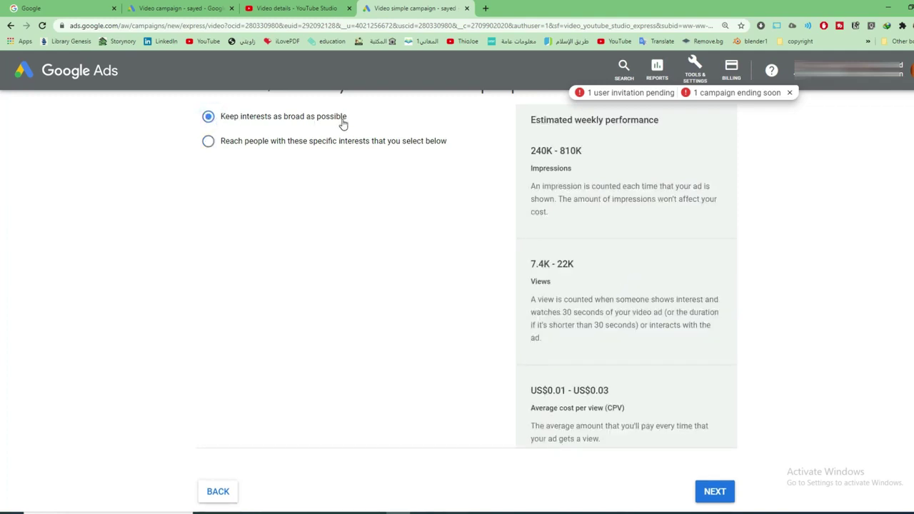
{"action": "left_click", "coordinate": [703, 491]}
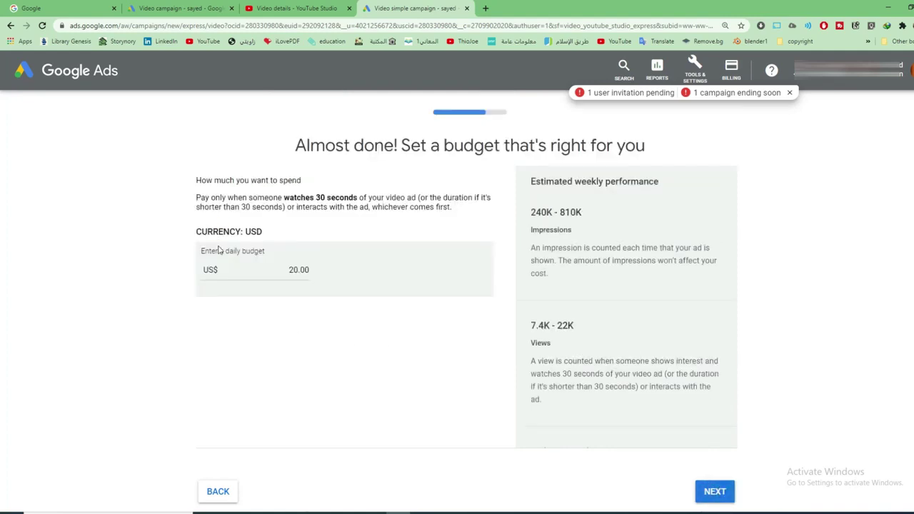
Change the daily budget from US$20.00 to US$3.00 and proceed to the review
{"action": "left_click", "coordinate": [291, 271]}
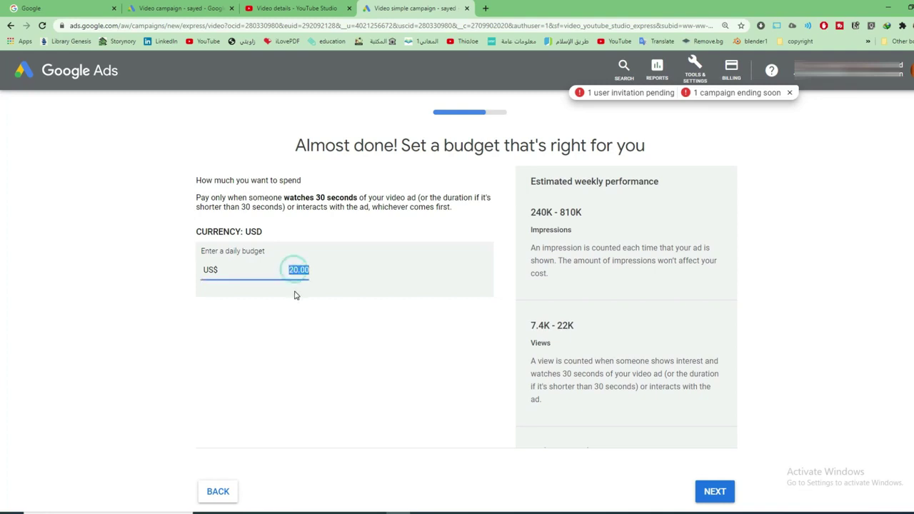
{"action": "left_click", "coordinate": [214, 271]}
{"action": "left_click", "coordinate": [293, 270]}
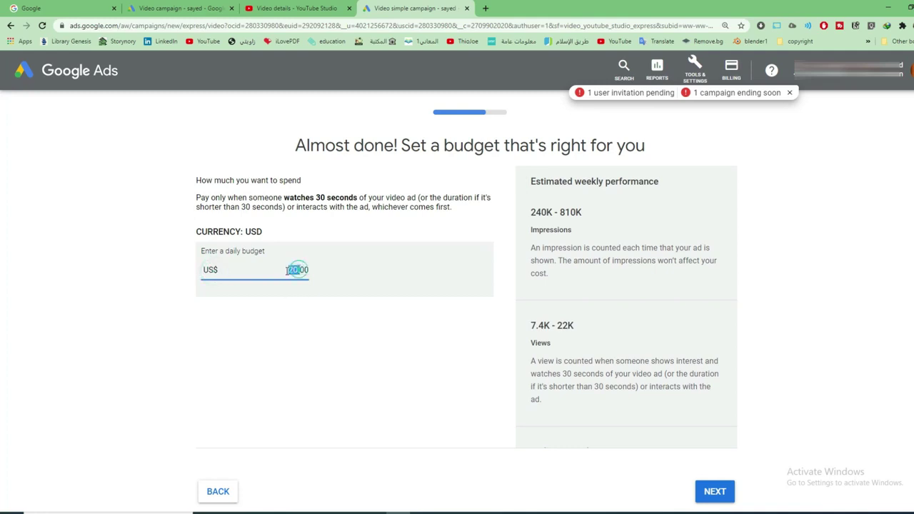
{"action": "type", "text": "0"}
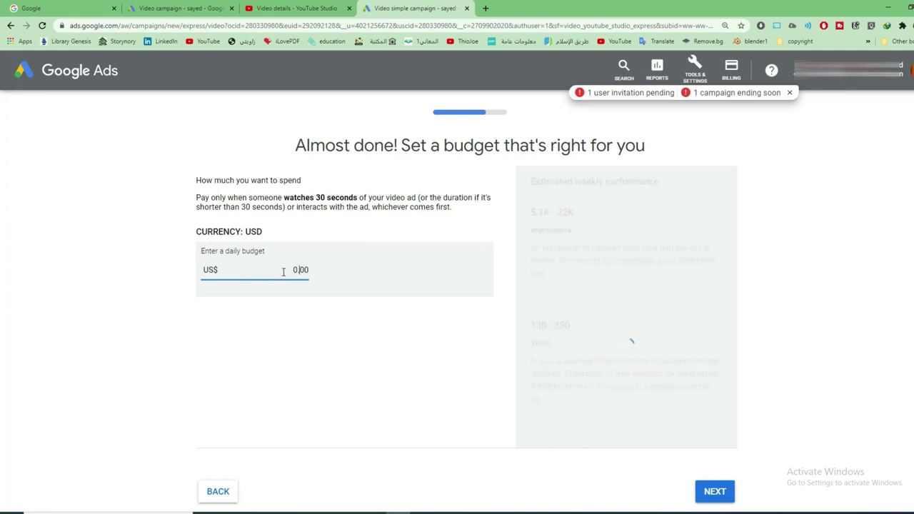
{"action": "type", "text": "3"}
{"action": "left_click", "coordinate": [281, 328]}
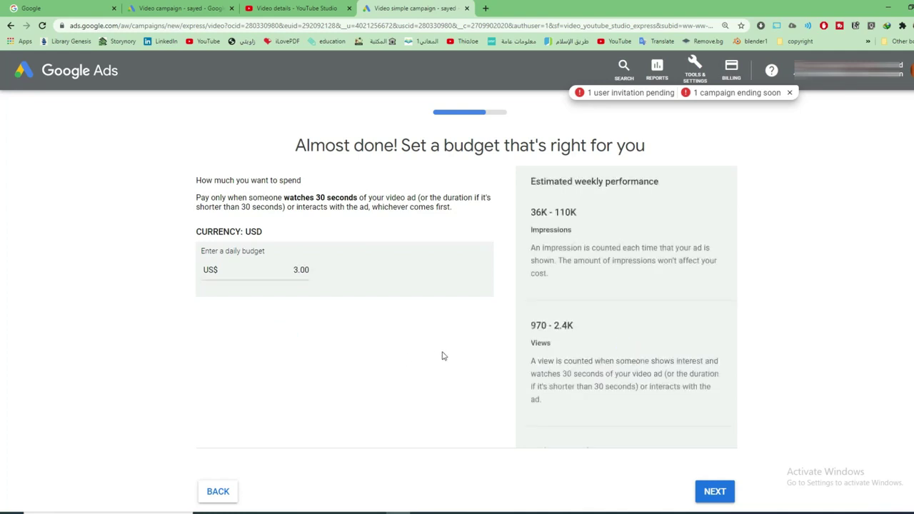
{"action": "scroll", "coordinate": [534, 341], "scroll_direction": "down", "scroll_amount": 1}
{"action": "left_click", "coordinate": [714, 491]}
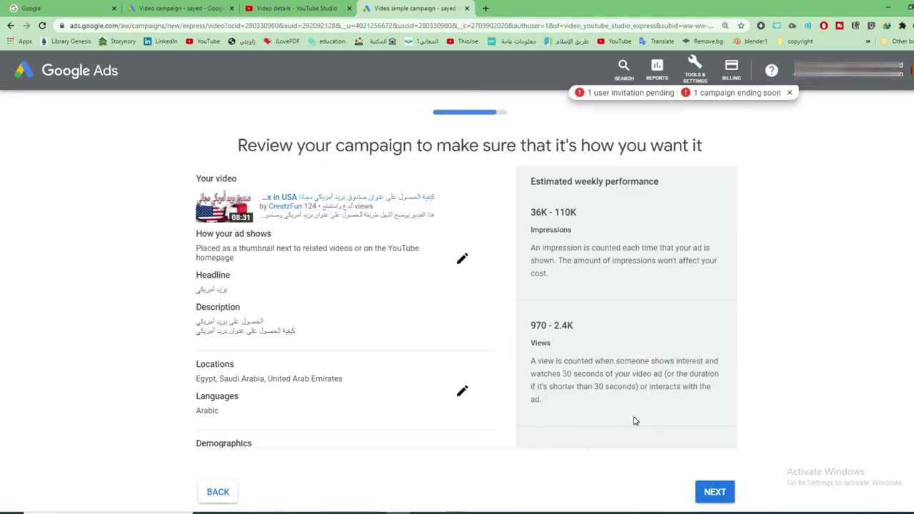
Check the express campaign's review page and publish it
{"action": "scroll", "coordinate": [504, 284], "scroll_direction": "down", "scroll_amount": 1}
{"action": "scroll", "coordinate": [505, 285], "scroll_direction": "down", "scroll_amount": 2}
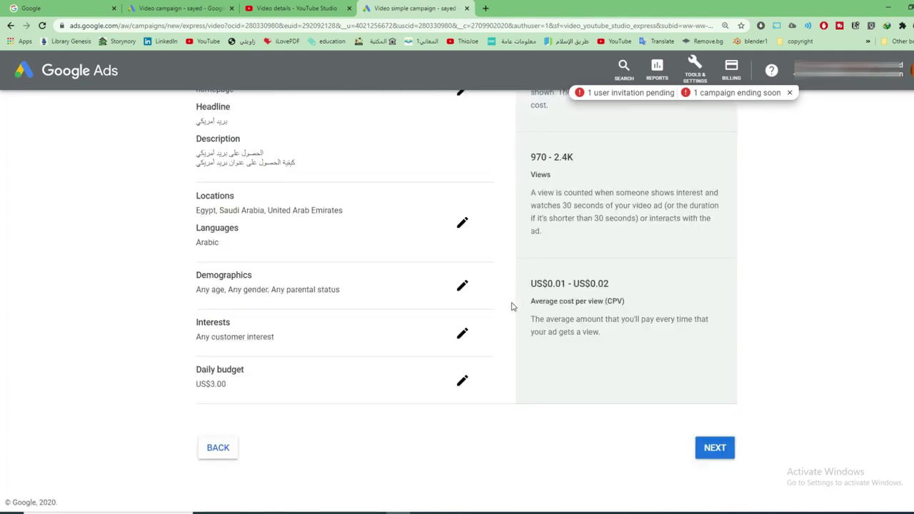
{"action": "scroll", "coordinate": [511, 306], "scroll_direction": "up", "scroll_amount": 2}
{"action": "left_click", "coordinate": [718, 491]}
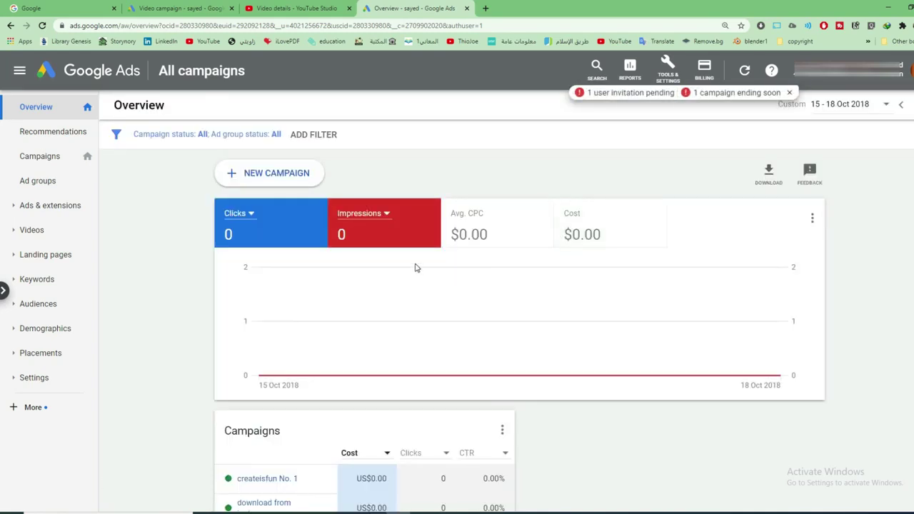
{"action": "scroll", "coordinate": [432, 279], "scroll_direction": "down", "scroll_amount": 3}
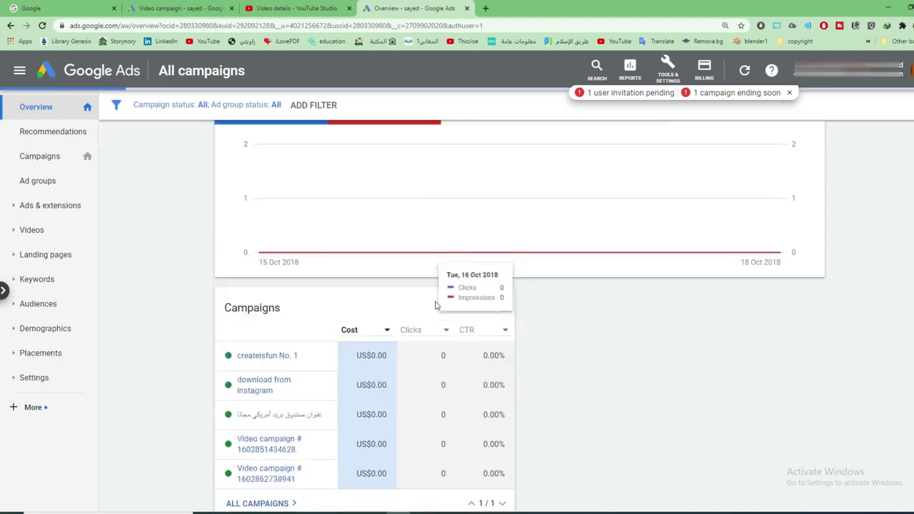
{"action": "scroll", "coordinate": [457, 320], "scroll_direction": "up", "scroll_amount": 3}
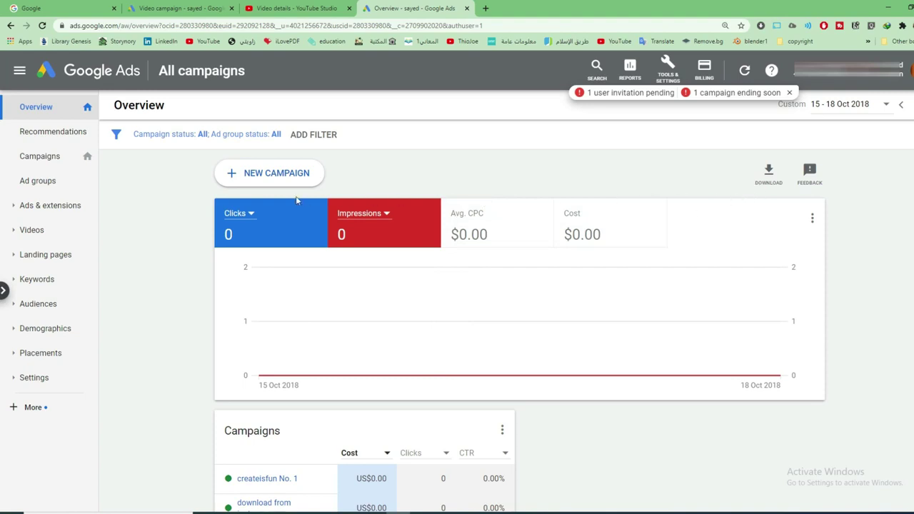
{"action": "scroll", "coordinate": [307, 264], "scroll_direction": "down", "scroll_amount": 3}
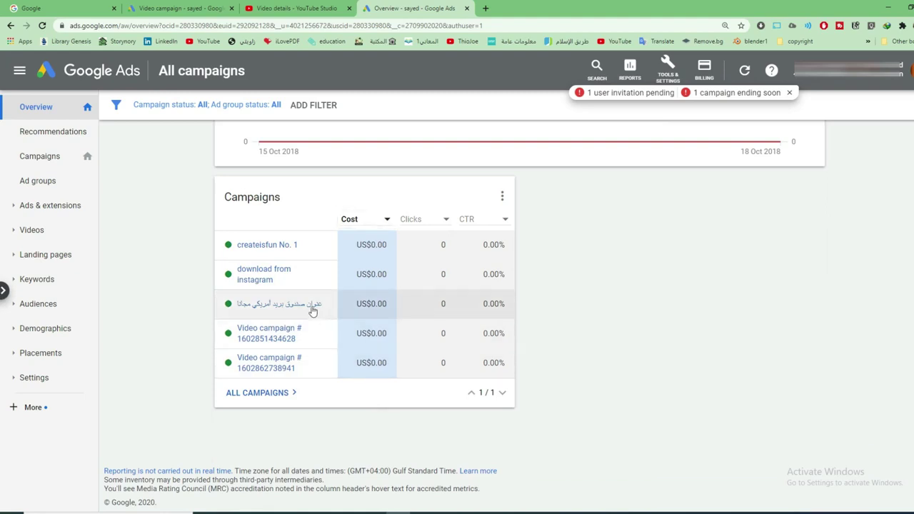
{"action": "mouse_move", "coordinate": [268, 343]}
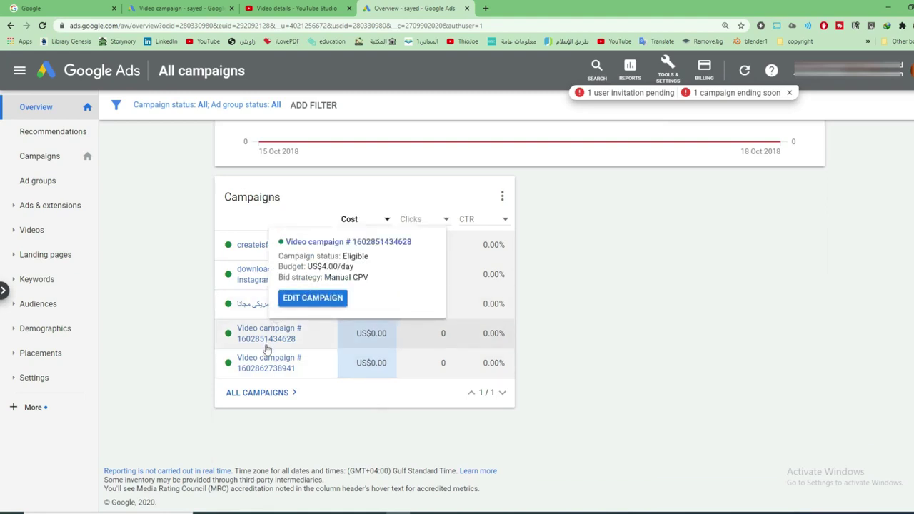
{"action": "mouse_move", "coordinate": [267, 365]}
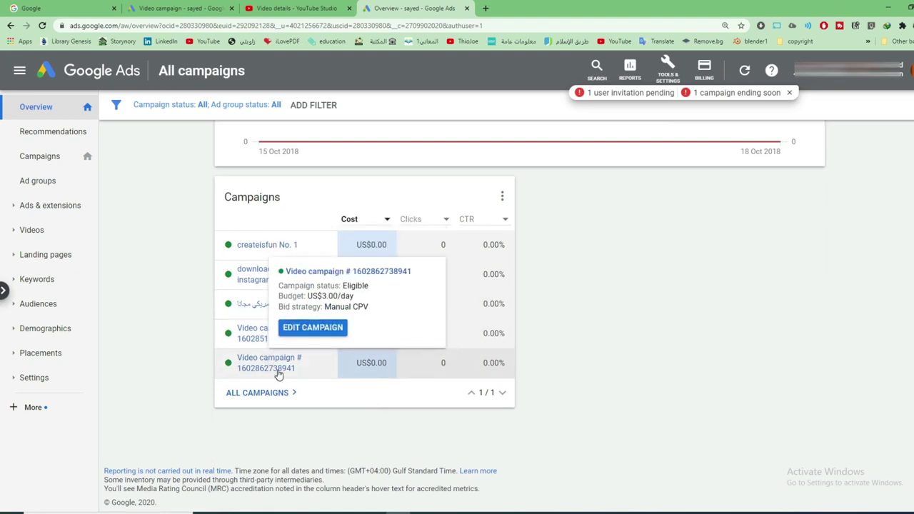
{"action": "left_click", "coordinate": [278, 369]}
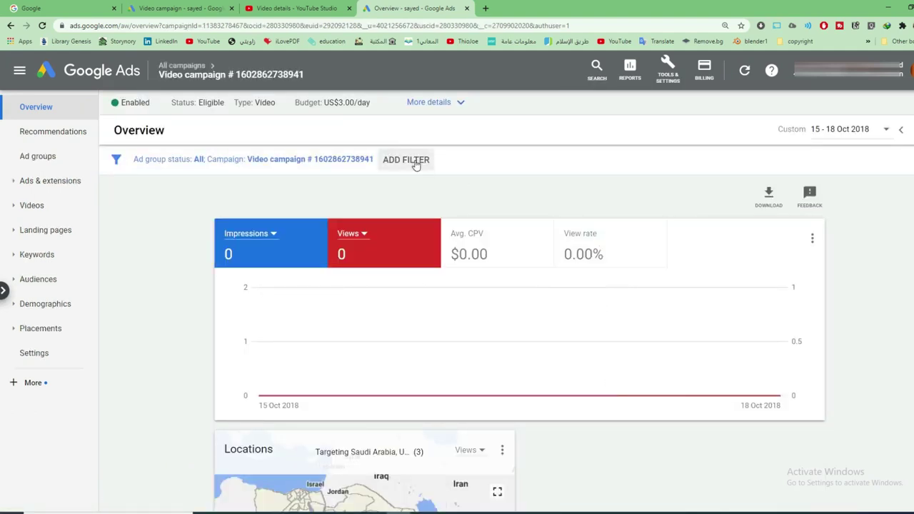
{"action": "left_click", "coordinate": [456, 102]}
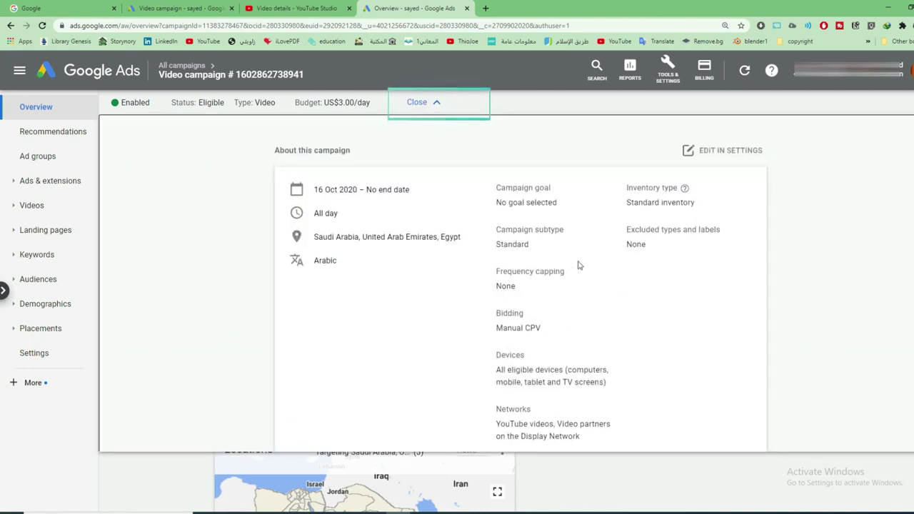
{"action": "left_click", "coordinate": [723, 151]}
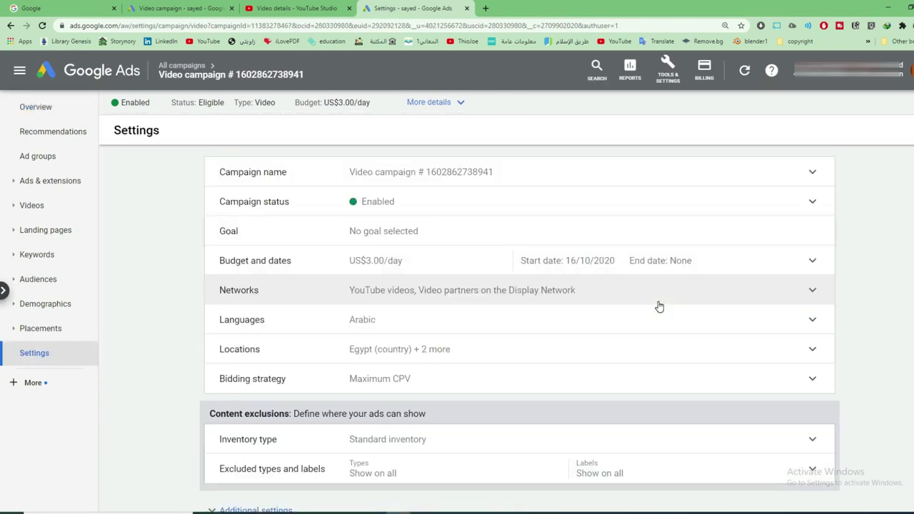
Set the video campaign's end date to 21 Oct 2020, keeping the US$3.00 daily budget
{"action": "left_click", "coordinate": [680, 264]}
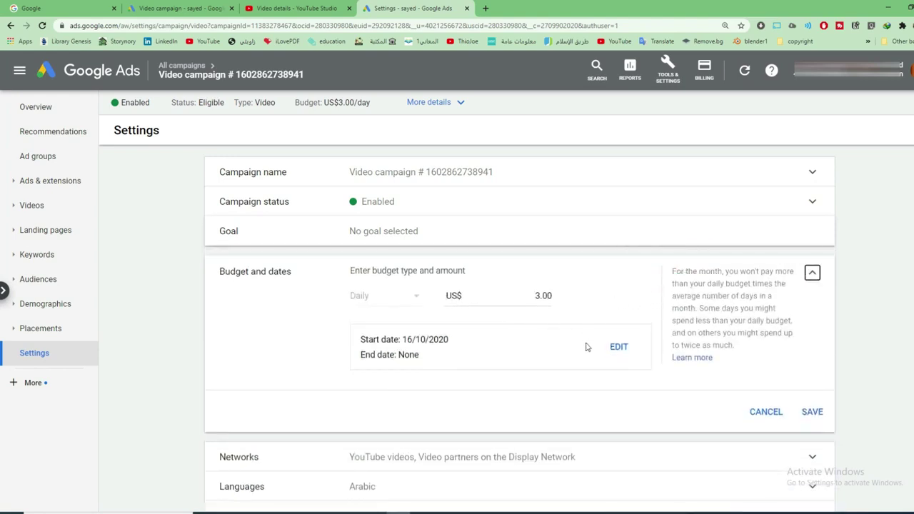
{"action": "left_click", "coordinate": [618, 347]}
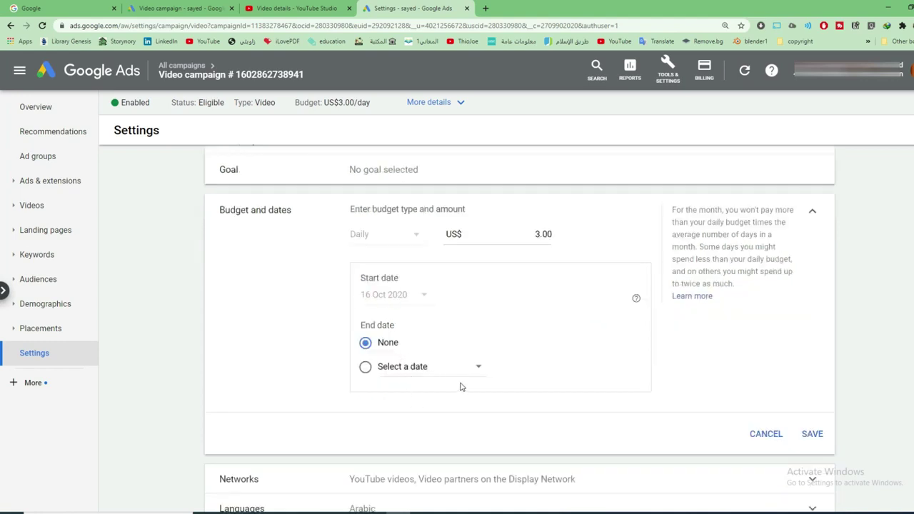
{"action": "left_click", "coordinate": [459, 367]}
{"action": "left_click", "coordinate": [430, 301]}
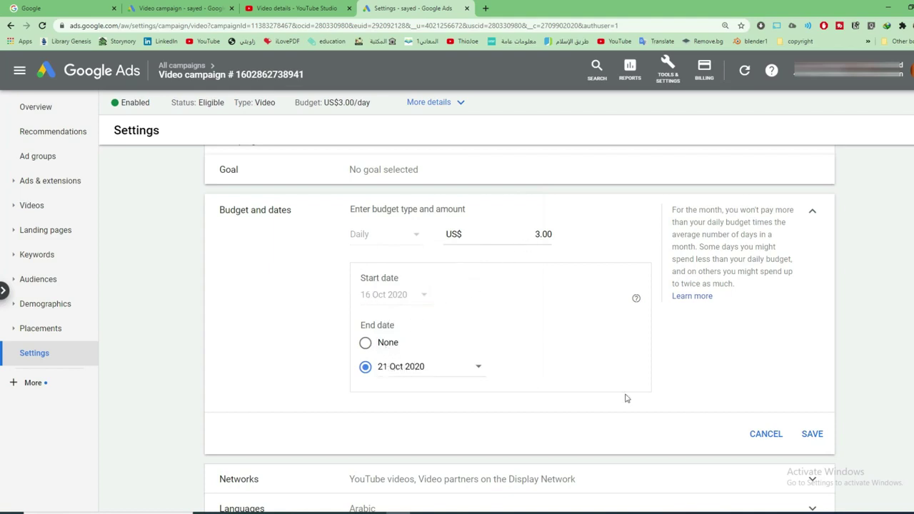
{"action": "left_click", "coordinate": [815, 436]}
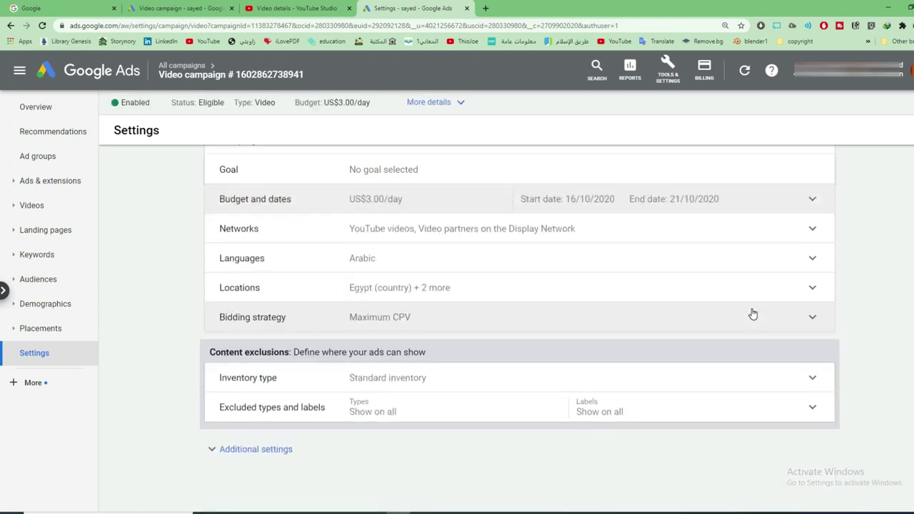